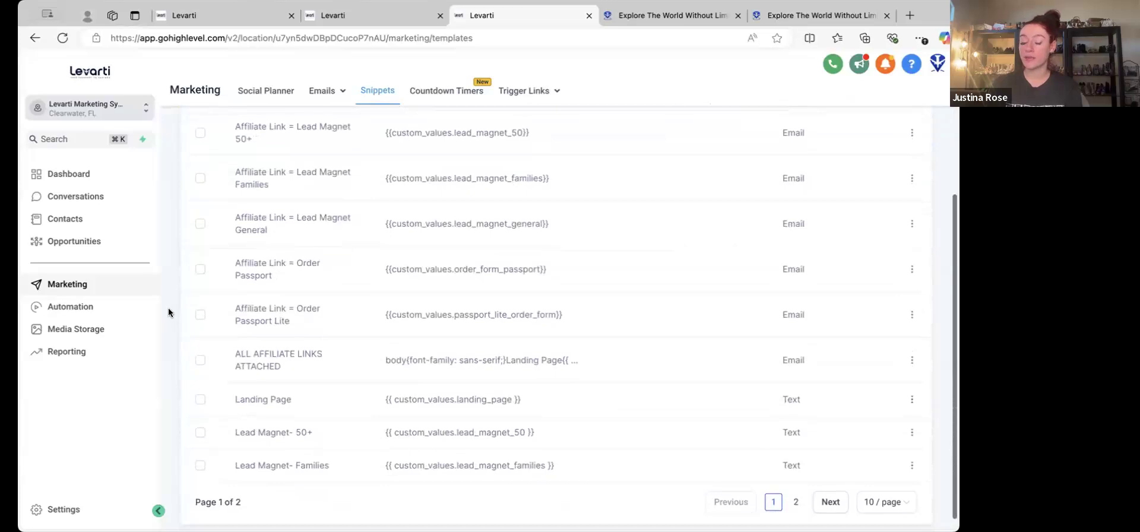
Step: Examine the affiliate link snippets and their custom value placeholders, highlighting the Order Passport Lite and Order Passport ones
{"action": "scroll", "coordinate": [168, 312], "scroll_direction": "down", "scroll_amount": 1}
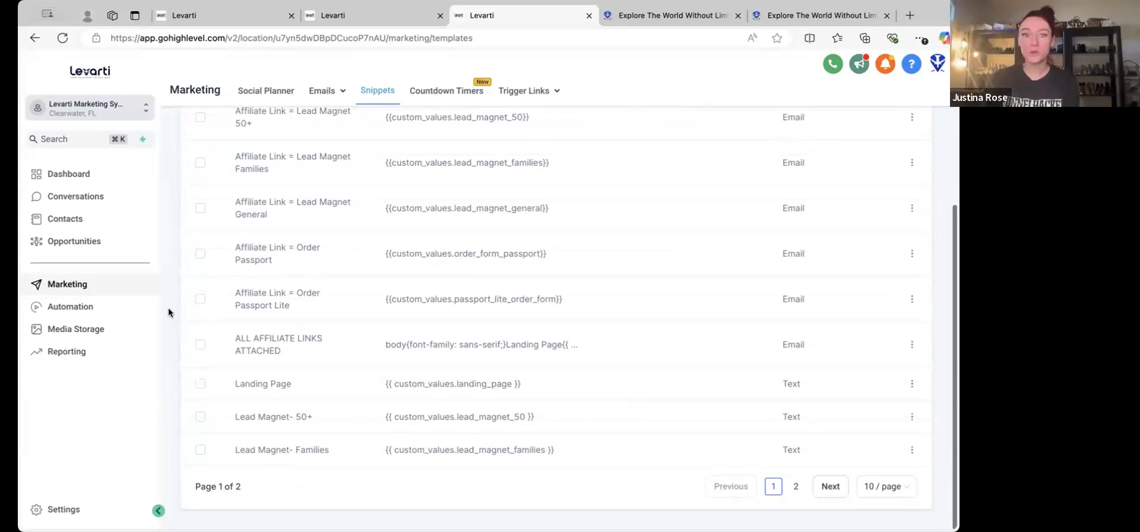
{"action": "scroll", "coordinate": [351, 264], "scroll_direction": "up", "scroll_amount": 4}
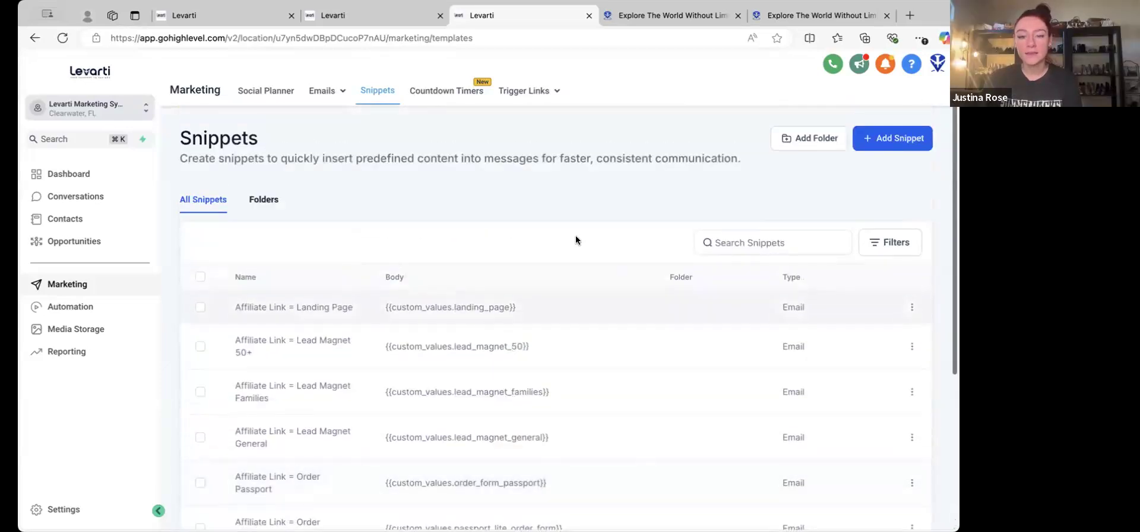
{"action": "scroll", "coordinate": [351, 414], "scroll_direction": "down", "scroll_amount": 4}
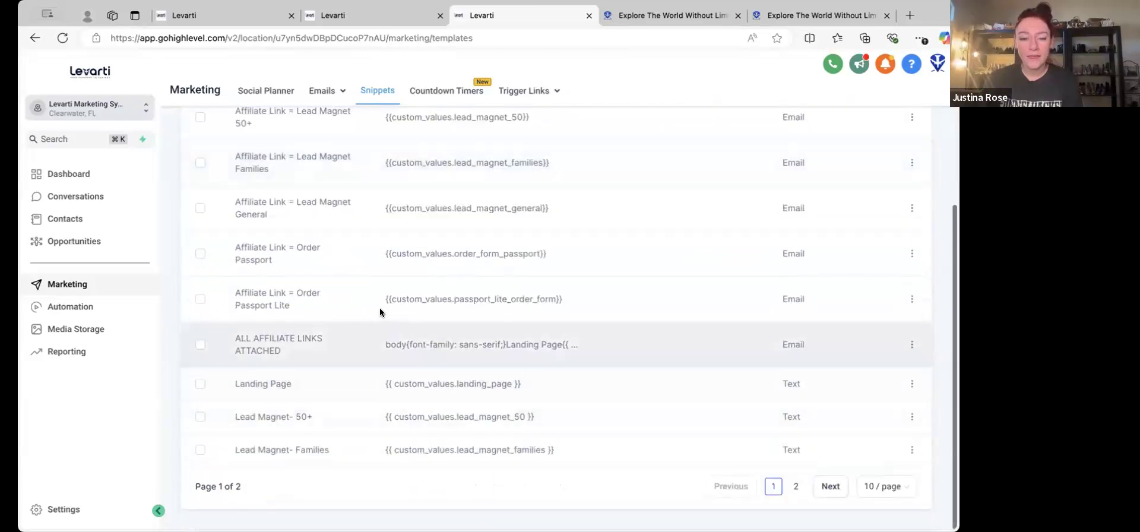
{"action": "left_click_drag", "start_coordinate": [383, 298], "coordinate": [561, 311]}
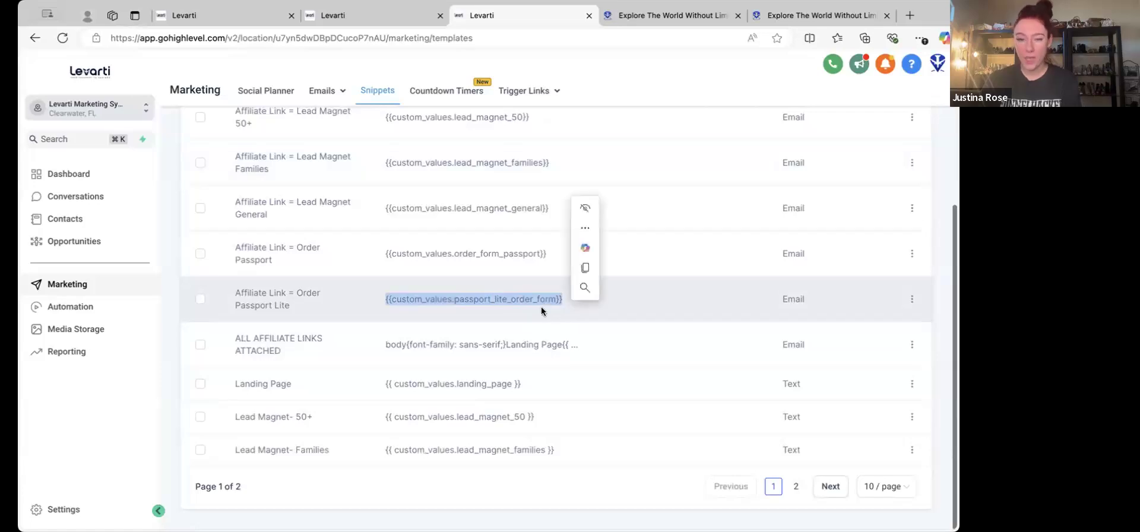
{"action": "key", "text": "super+c"}
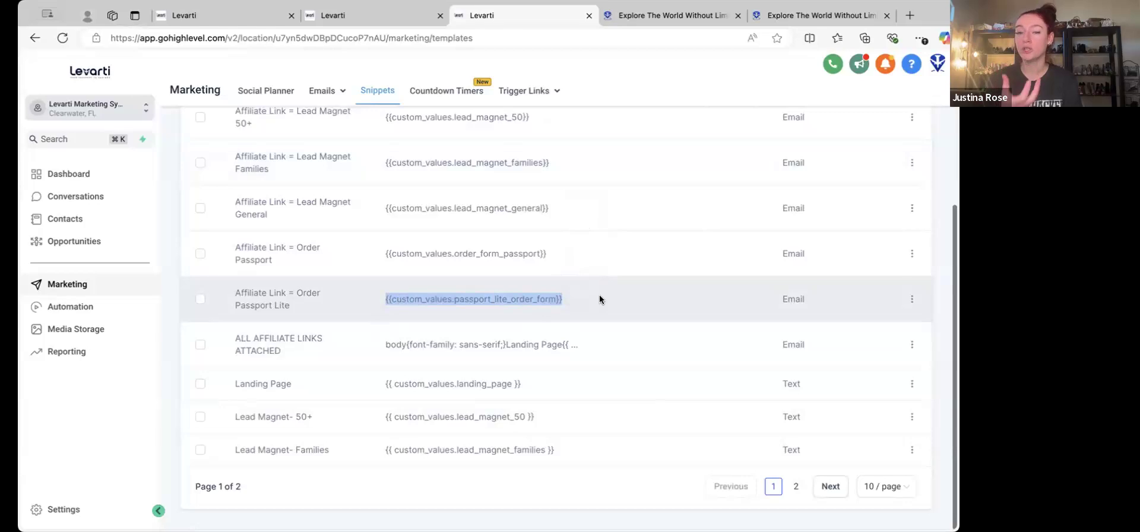
{"action": "left_click", "coordinate": [375, 498]}
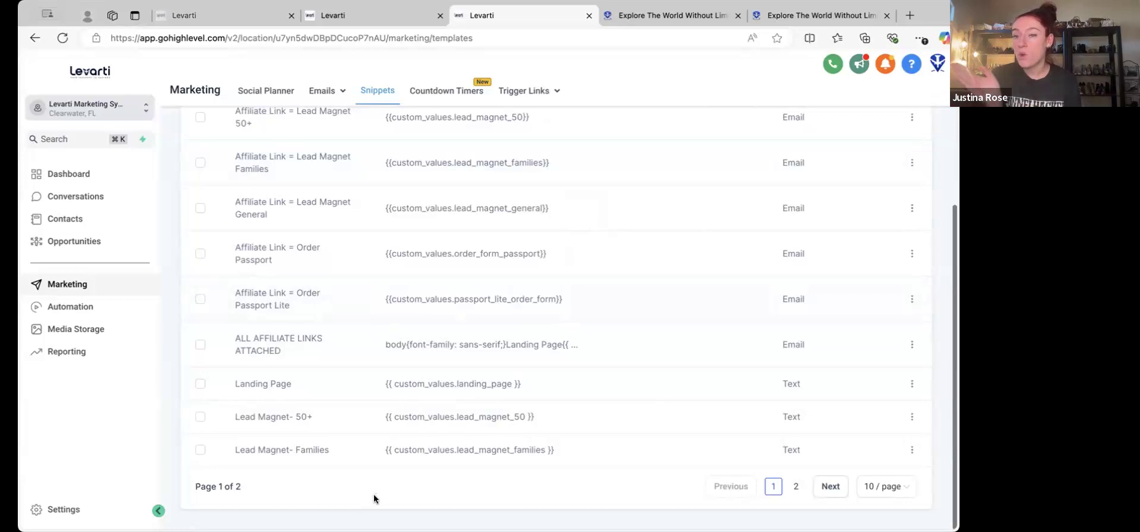
{"action": "left_click_drag", "start_coordinate": [379, 255], "coordinate": [572, 257]}
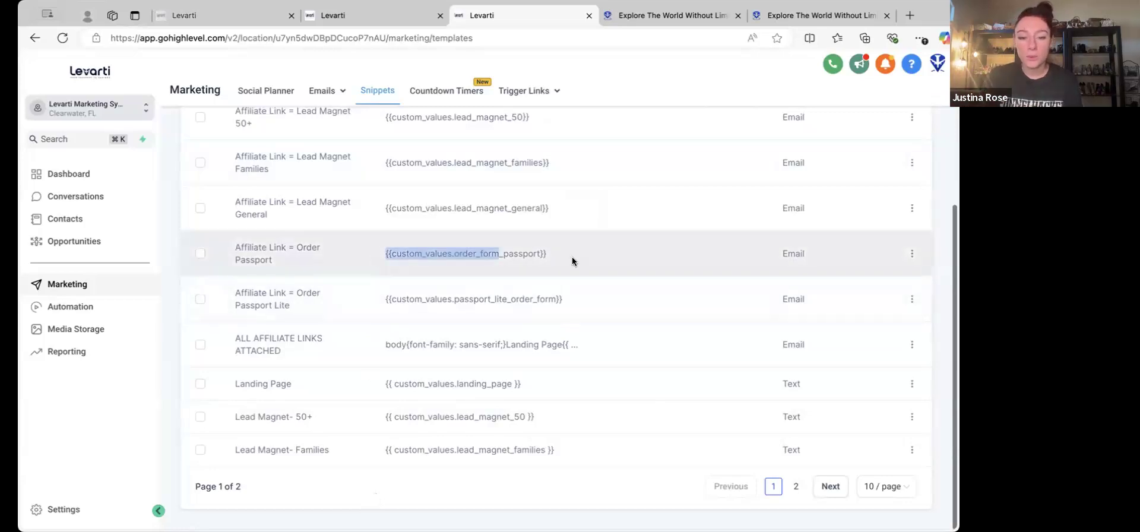
{"action": "left_click", "coordinate": [340, 504]}
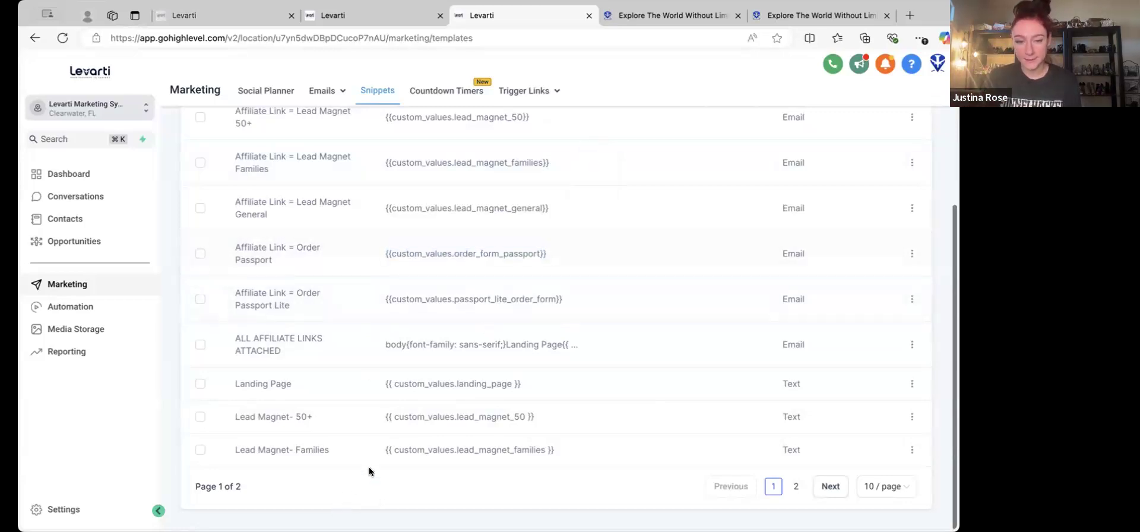
{"action": "scroll", "coordinate": [369, 472], "scroll_direction": "up", "scroll_amount": 4}
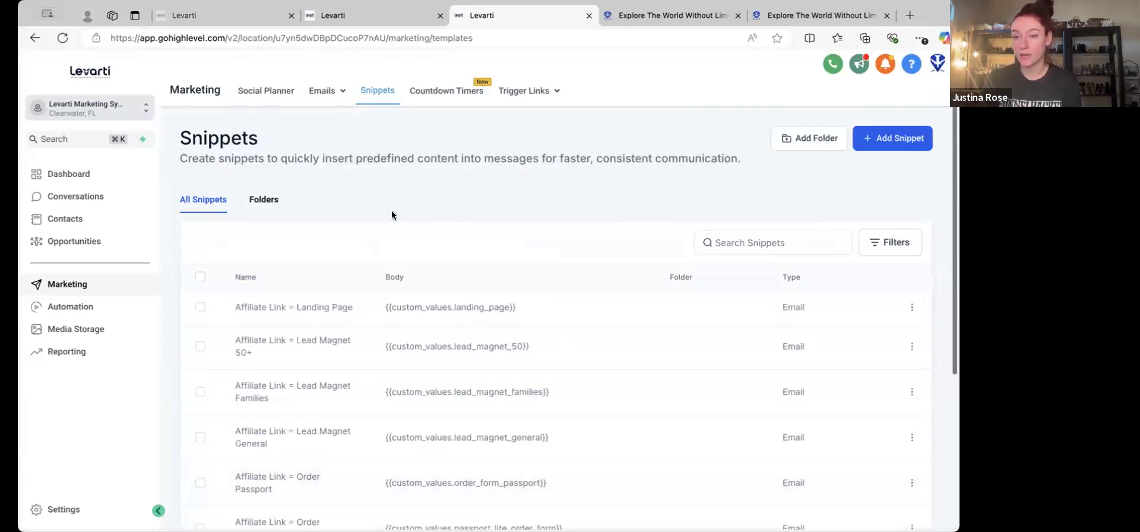
{"action": "left_click", "coordinate": [54, 508]}
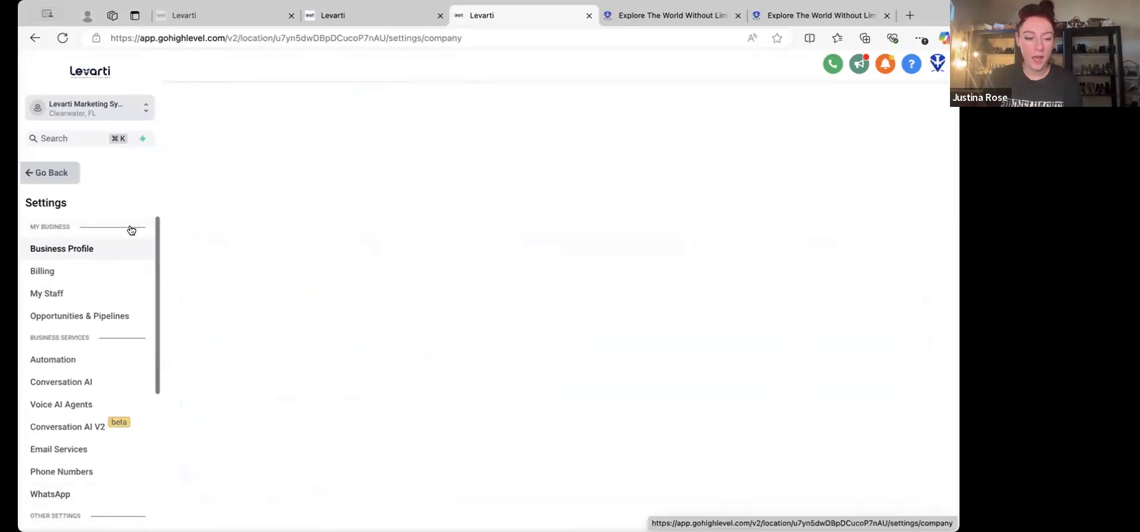
{"action": "scroll", "coordinate": [92, 416], "scroll_direction": "down", "scroll_amount": 4}
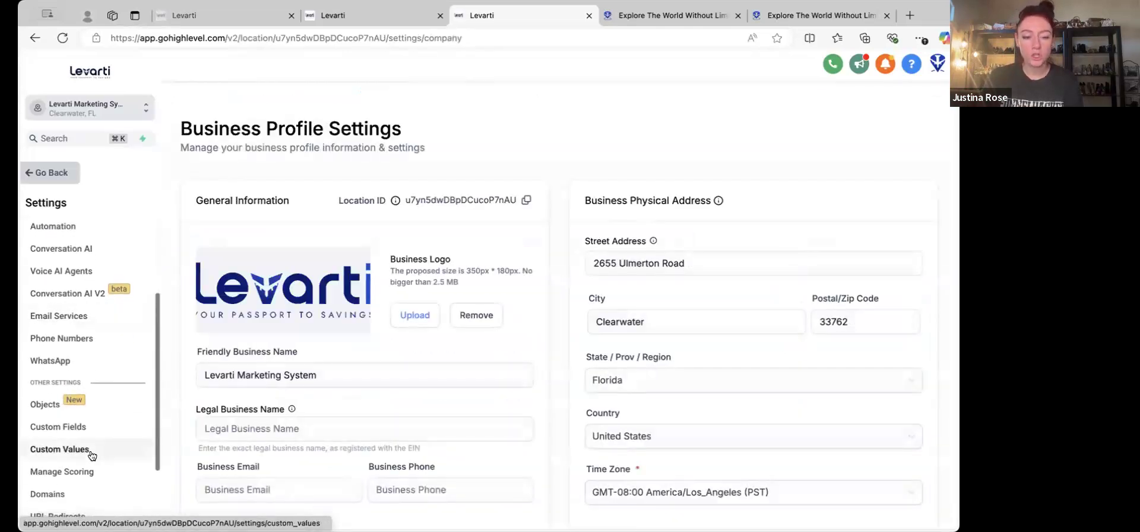
{"action": "left_click", "coordinate": [91, 455]}
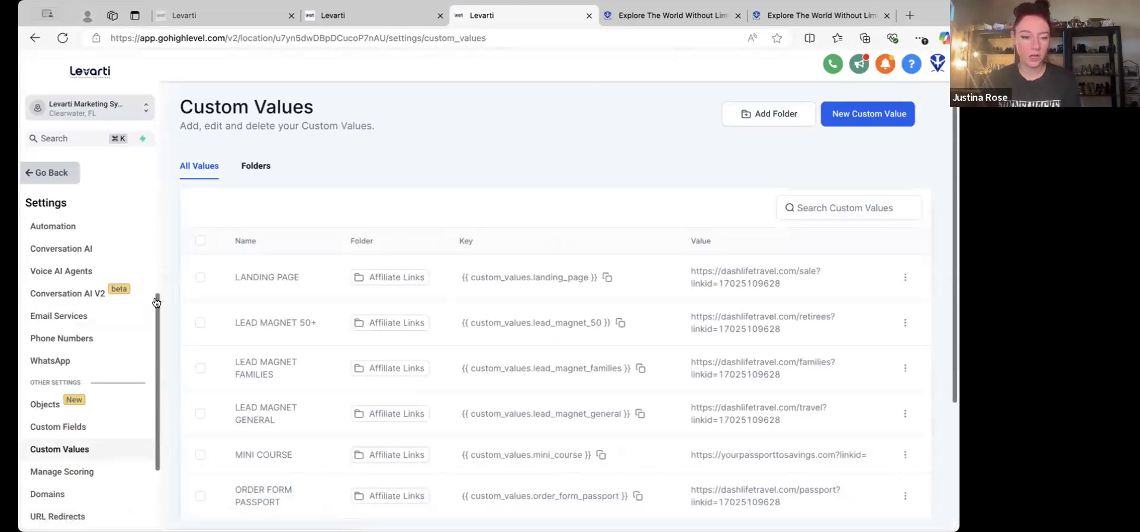
{"action": "left_click", "coordinate": [60, 173]}
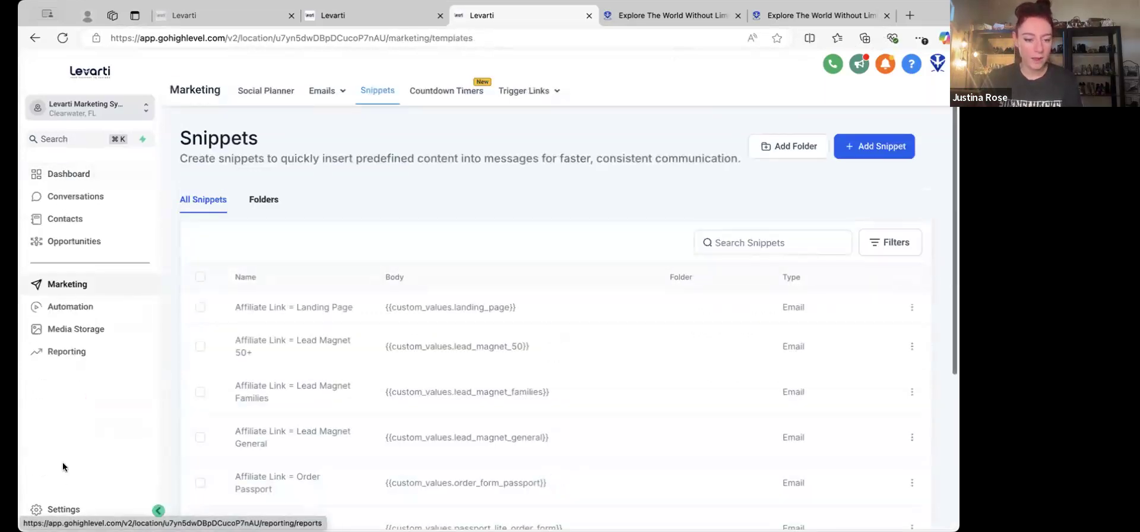
Step: Open the Custom Values settings and review the links stored for the landing page, lead magnets and order forms
{"action": "left_click", "coordinate": [63, 510]}
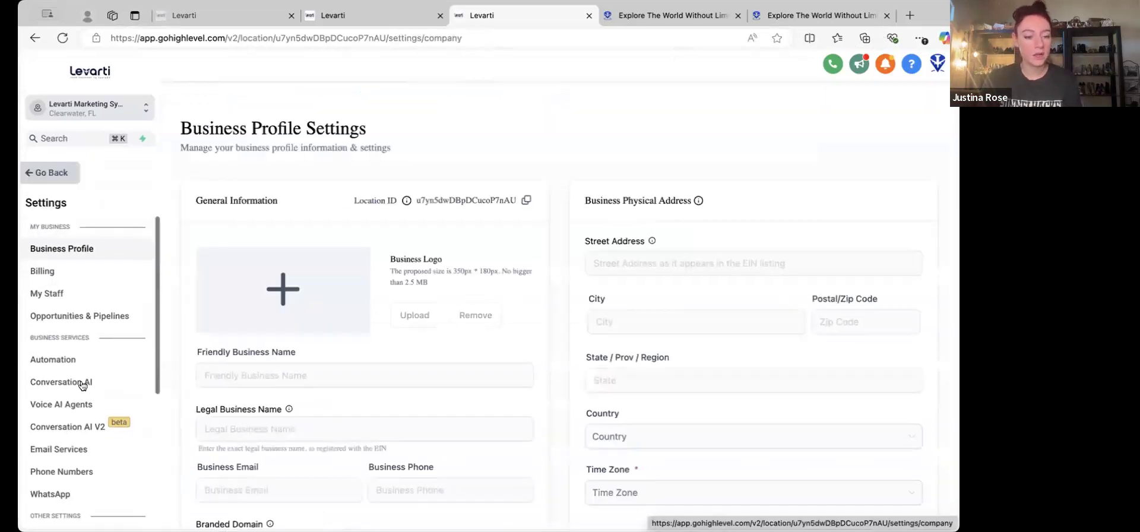
{"action": "scroll", "coordinate": [81, 386], "scroll_direction": "down", "scroll_amount": 5}
{"action": "left_click", "coordinate": [83, 450]}
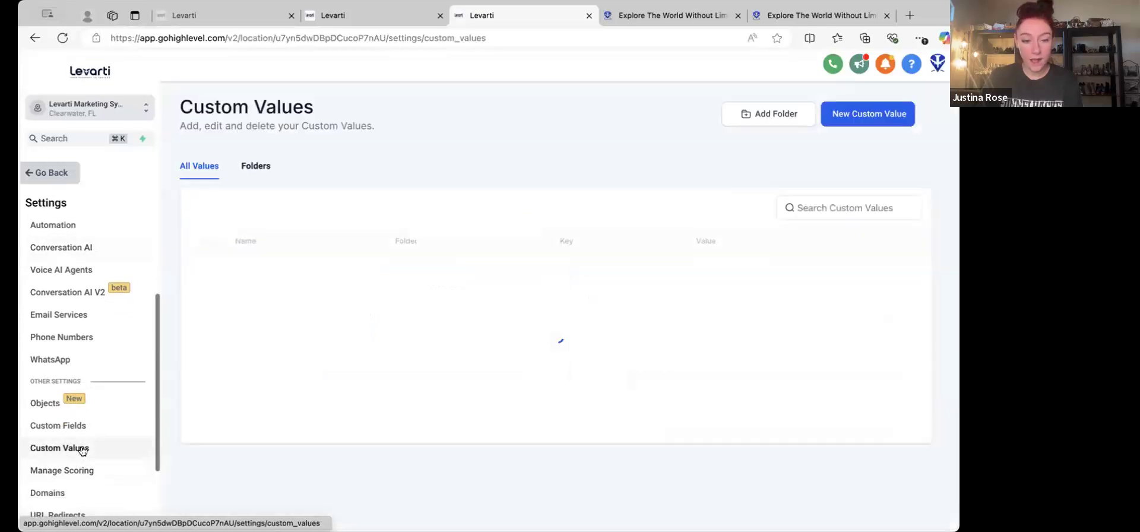
{"action": "left_click_drag", "start_coordinate": [700, 280], "coordinate": [730, 360]}
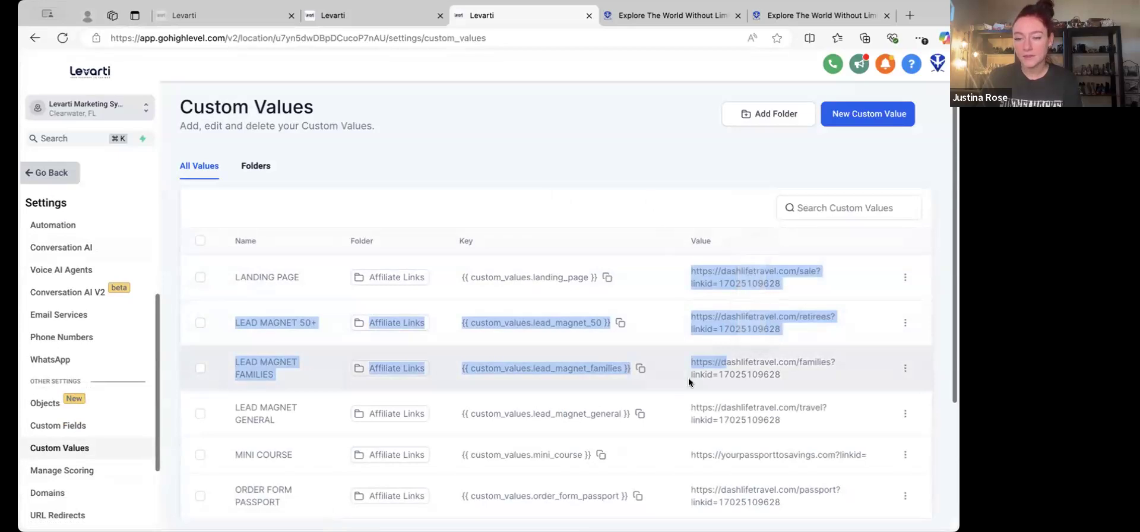
{"action": "left_click", "coordinate": [686, 219]}
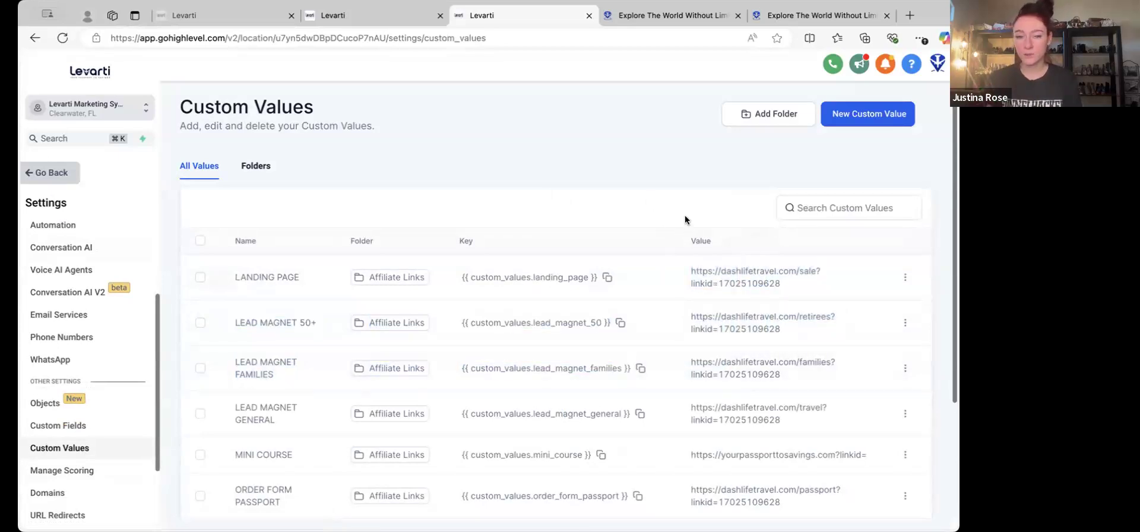
{"action": "scroll", "coordinate": [677, 443], "scroll_direction": "down", "scroll_amount": 2}
{"action": "scroll", "coordinate": [677, 439], "scroll_direction": "up", "scroll_amount": 2}
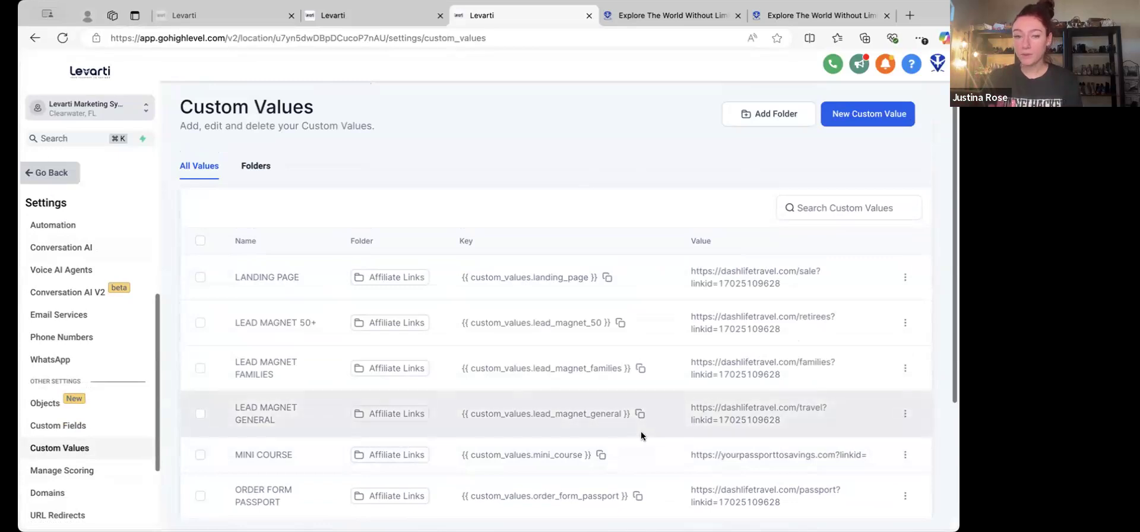
Step: Highlight and copy the full link stored in the LANDING PAGE custom value
{"action": "left_click_drag", "start_coordinate": [682, 272], "coordinate": [781, 297]}
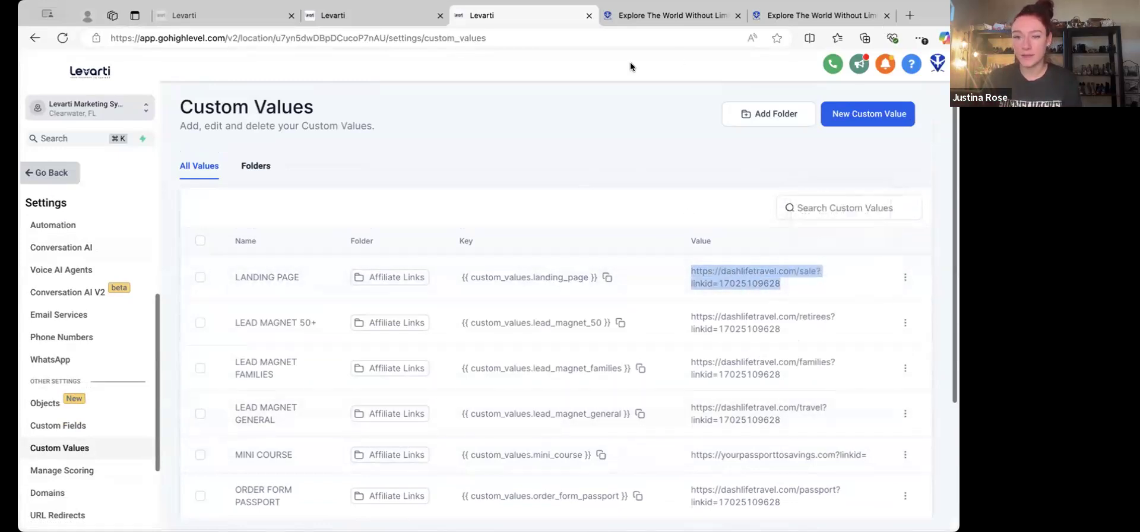
{"action": "left_click", "coordinate": [794, 279]}
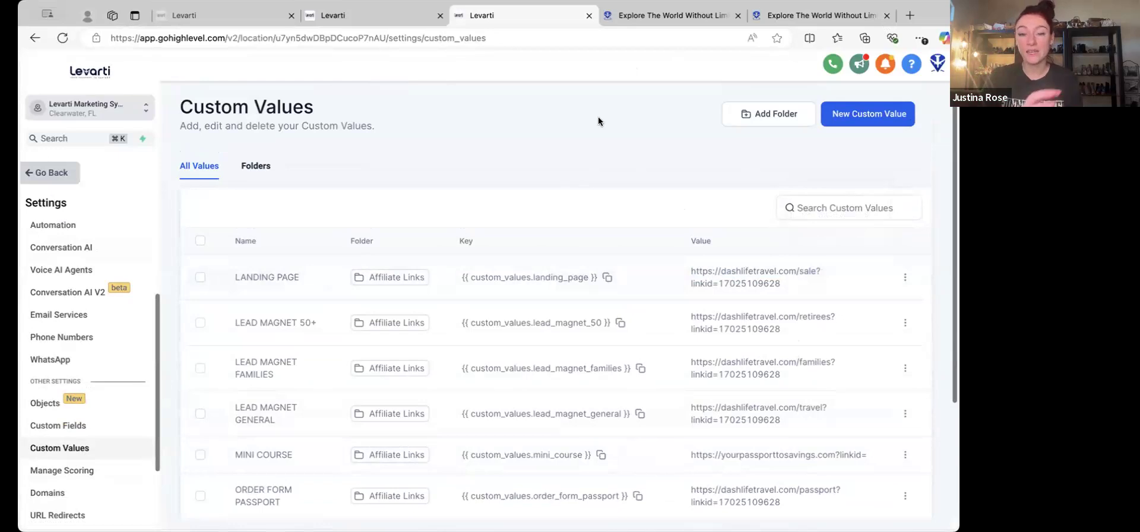
{"action": "left_click_drag", "start_coordinate": [690, 271], "coordinate": [802, 285]}
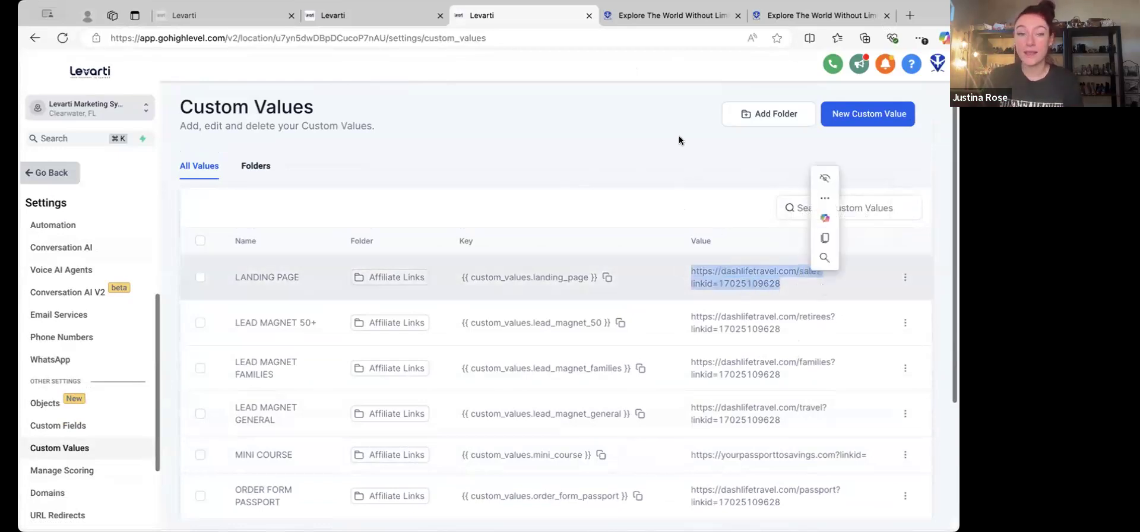
{"action": "left_click", "coordinate": [825, 238]}
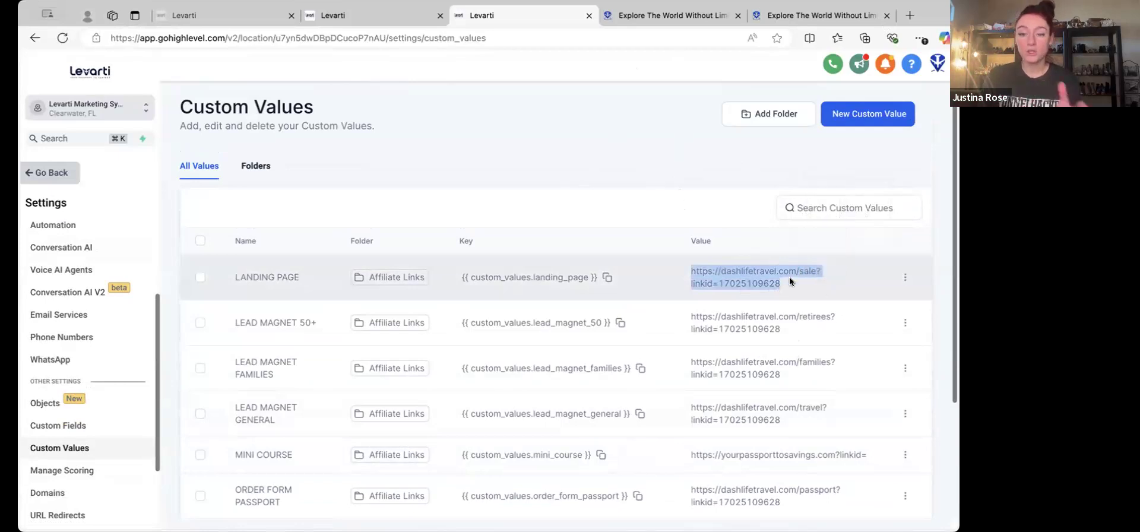
{"action": "left_click", "coordinate": [820, 278]}
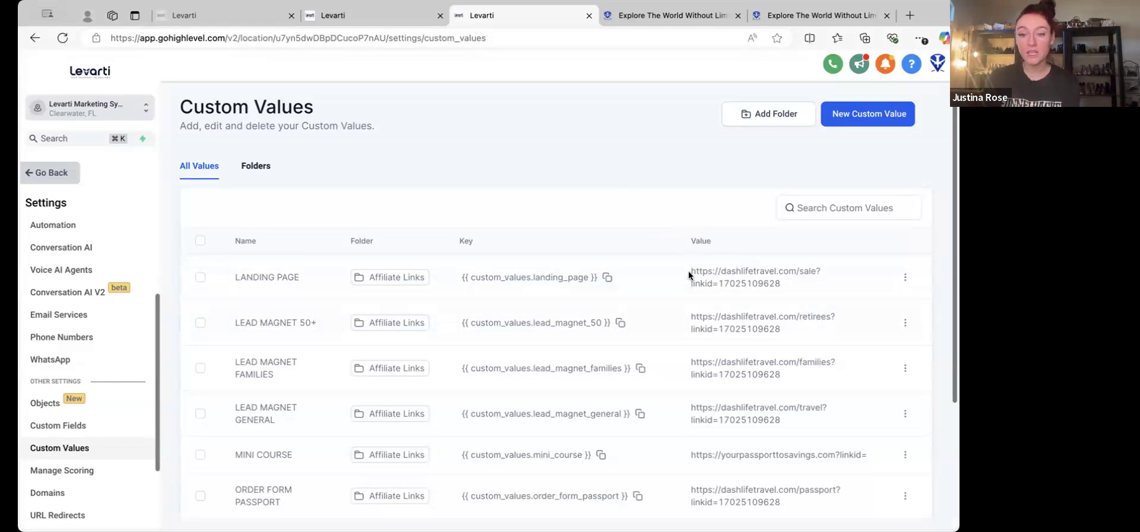
{"action": "triple_click", "coordinate": [811, 289]}
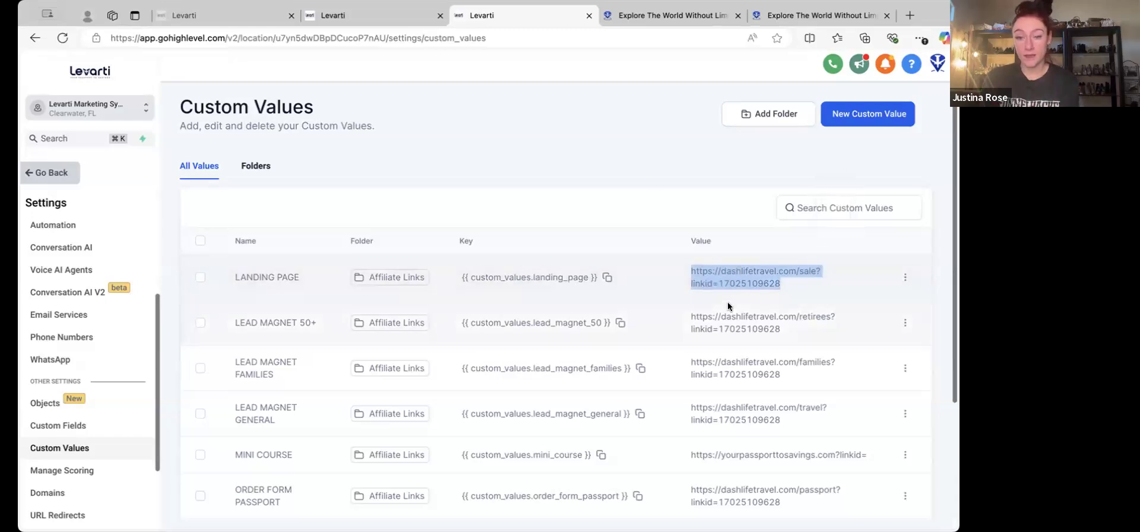
{"action": "left_click", "coordinate": [644, 145]}
Step: Leave the settings and open the most recent contact's email thread from the list of all conversations
{"action": "left_click", "coordinate": [51, 173]}
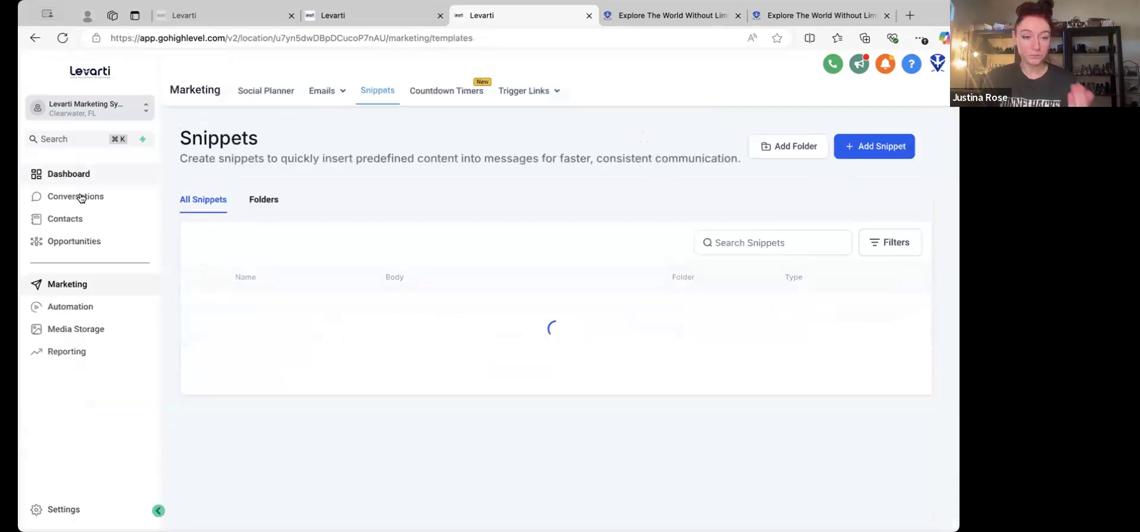
{"action": "left_click", "coordinate": [90, 219]}
{"action": "left_click", "coordinate": [75, 196]}
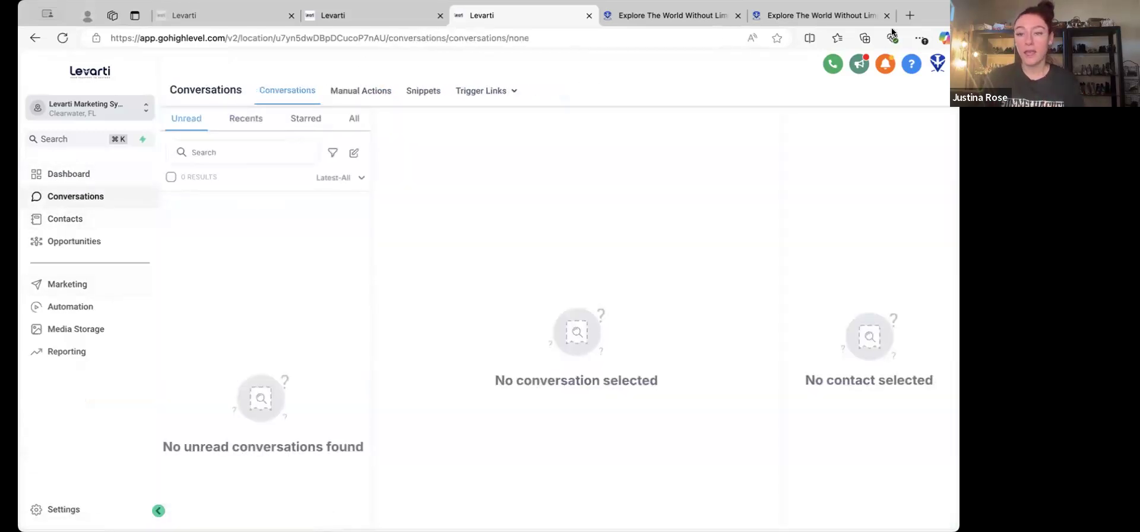
{"action": "left_click", "coordinate": [351, 119]}
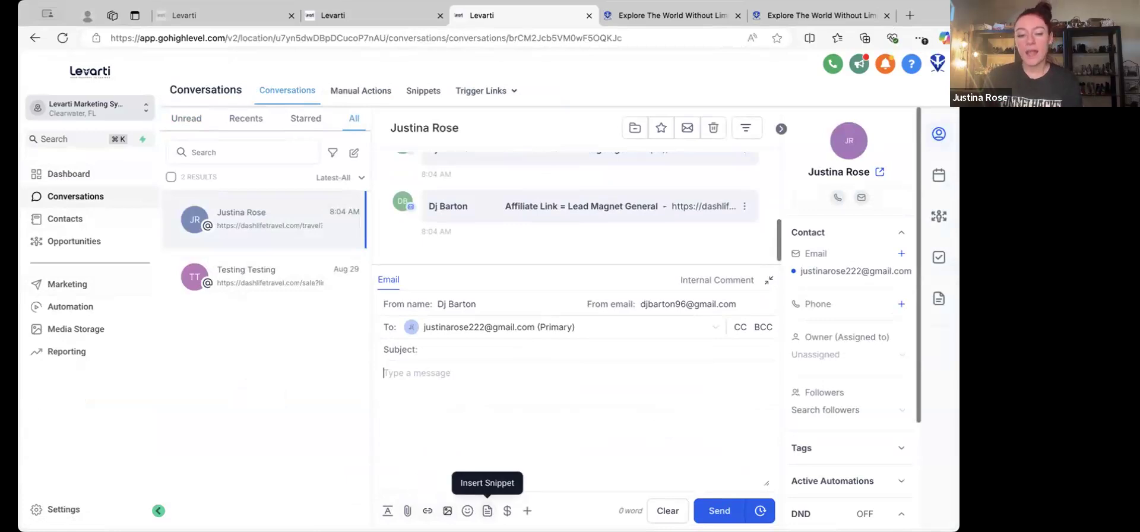
Step: Insert the "Affiliate Link = Lead Magnet Families" snippet into the email draft
{"action": "left_click", "coordinate": [487, 511]}
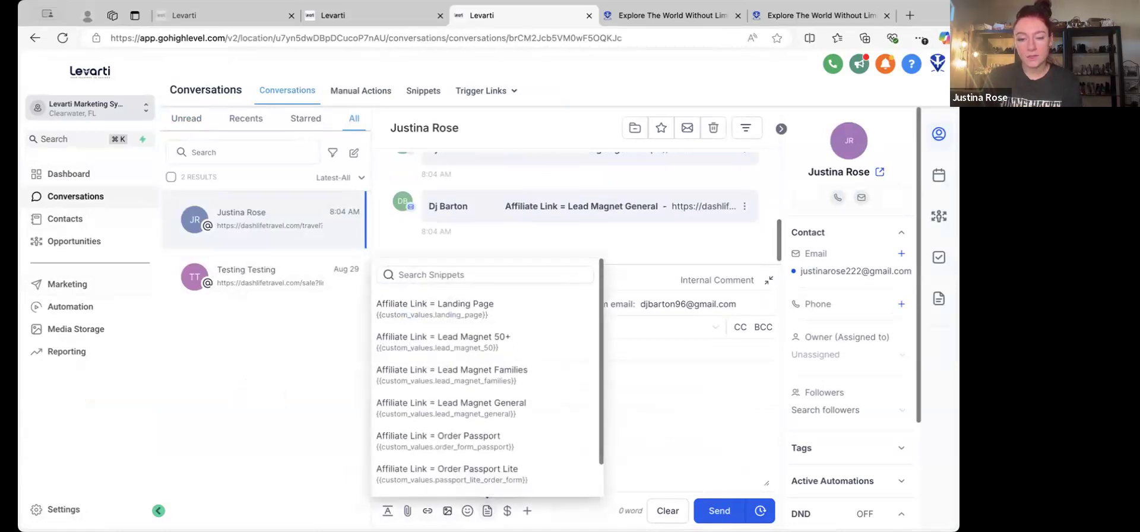
{"action": "scroll", "coordinate": [496, 408], "scroll_direction": "down", "scroll_amount": 1}
{"action": "scroll", "coordinate": [496, 408], "scroll_direction": "up", "scroll_amount": 1}
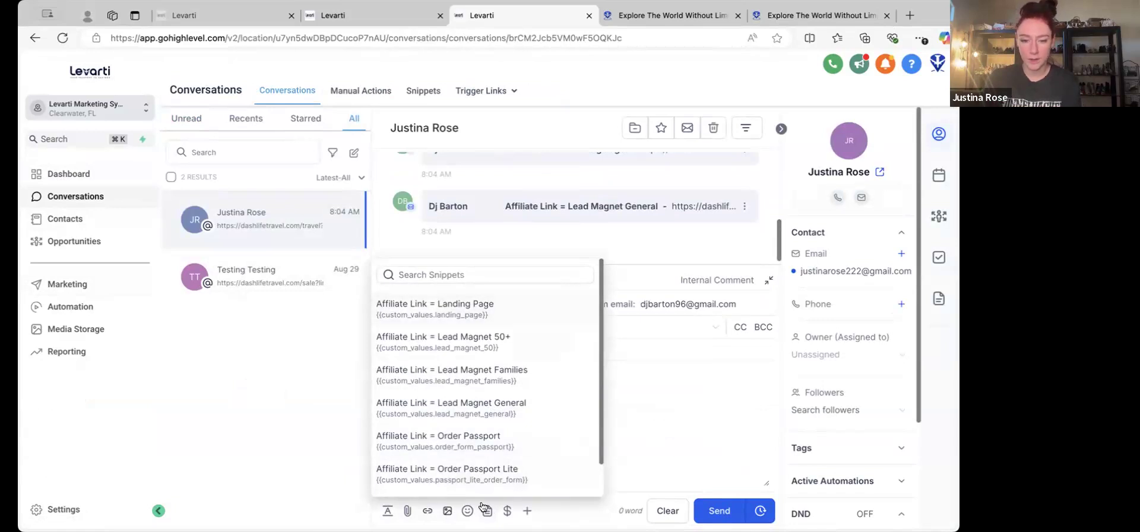
{"action": "left_click", "coordinate": [512, 374]}
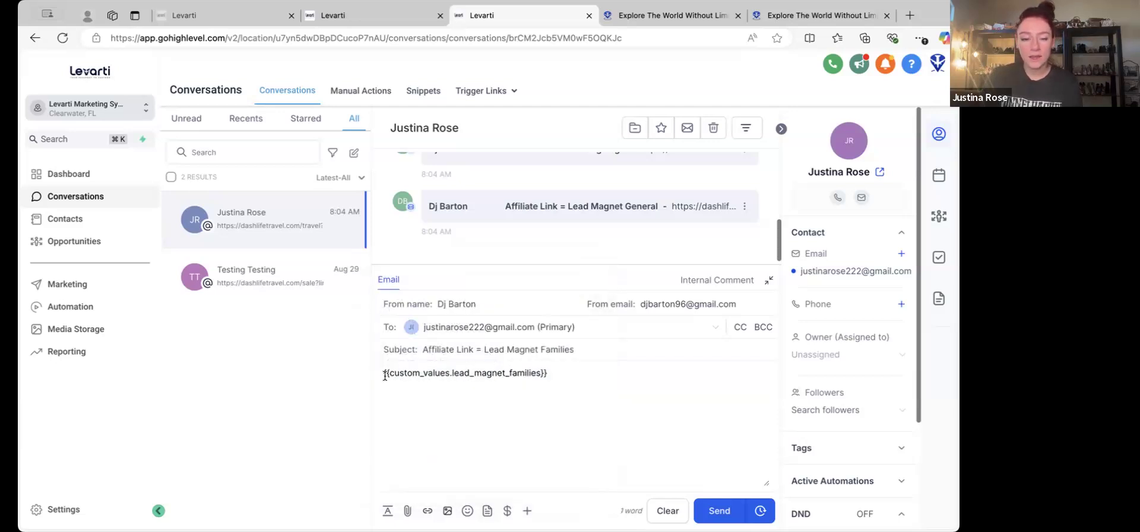
Step: Add the greeting "Hey" followed by the contact's First Name merge field above the inserted link, separated by a blank line
{"action": "left_click", "coordinate": [384, 421]}
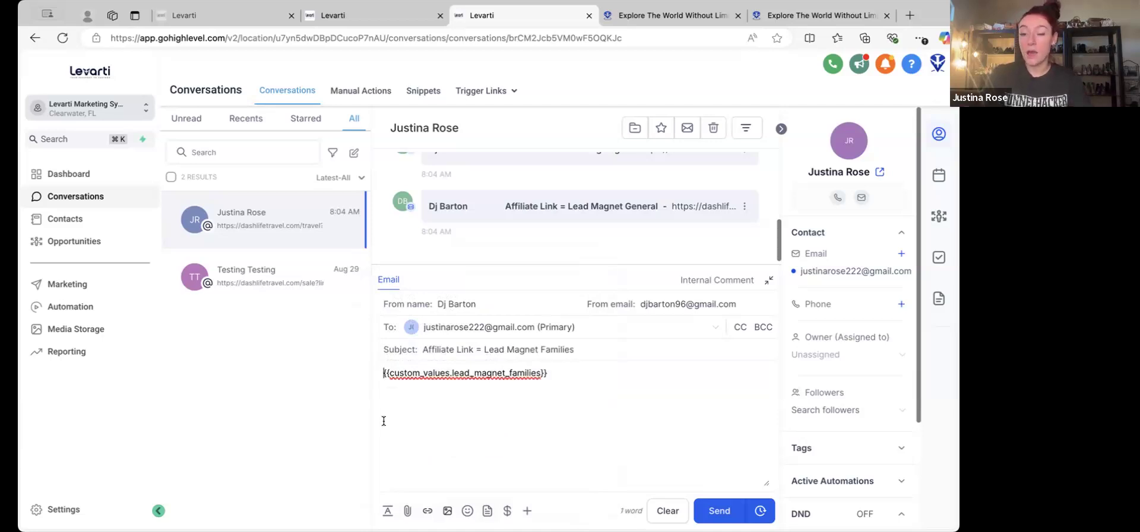
{"action": "key", "text": "Return"}
{"action": "key", "text": "Return"}
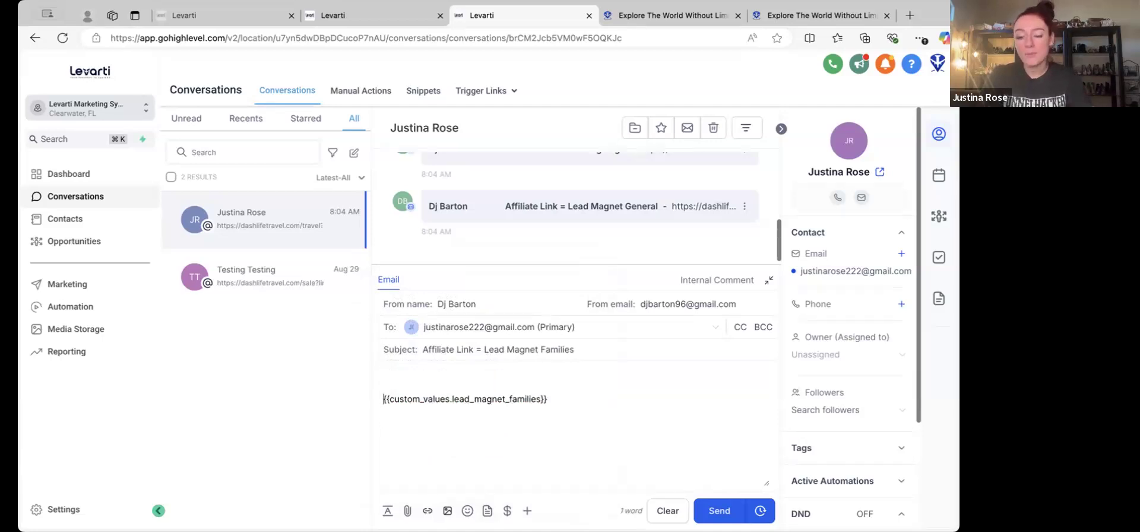
{"action": "type", "text": "Hey"}
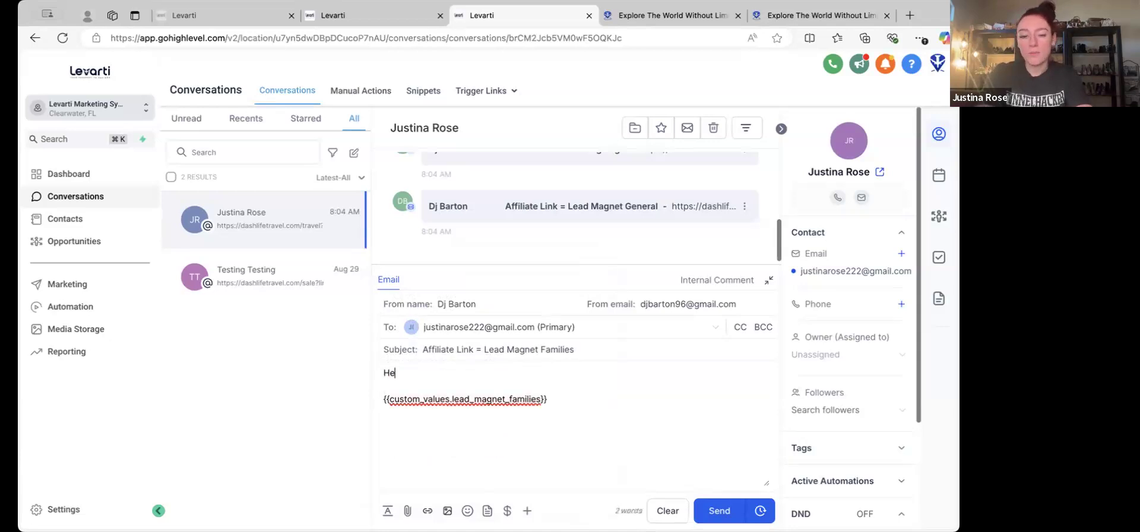
{"action": "left_click", "coordinate": [526, 511]}
{"action": "left_click", "coordinate": [551, 306]}
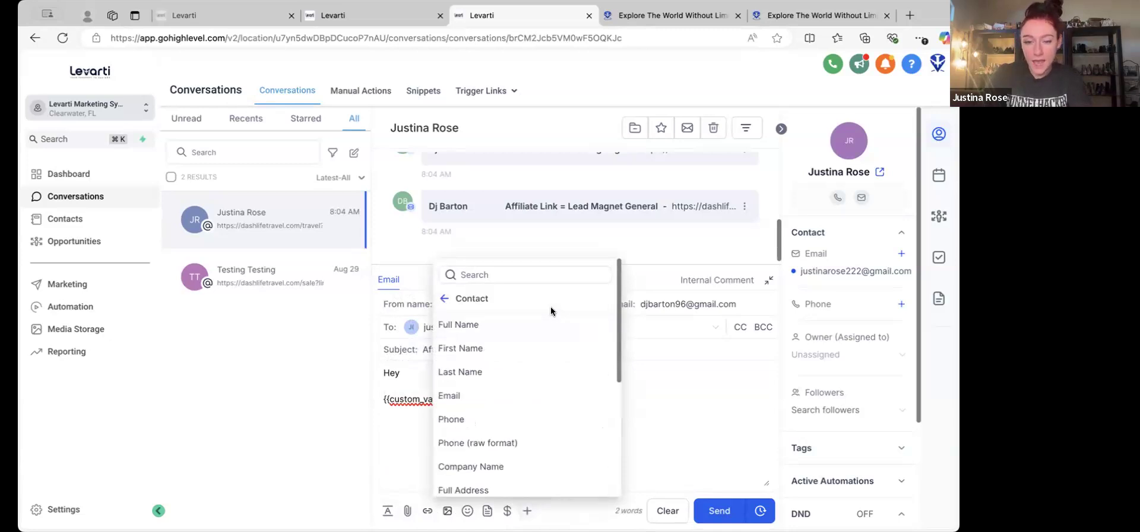
{"action": "left_click", "coordinate": [525, 356]}
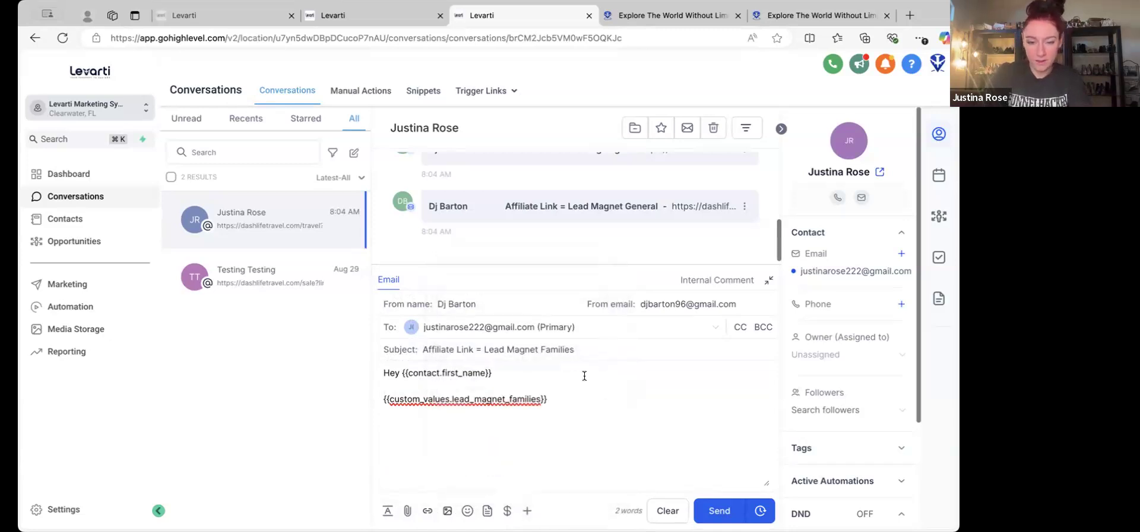
Step: Add a comma after the greeting's merge field and write "your message here" as a separate paragraph beneath it
{"action": "left_click", "coordinate": [509, 378]}
{"action": "type", "text": ","}
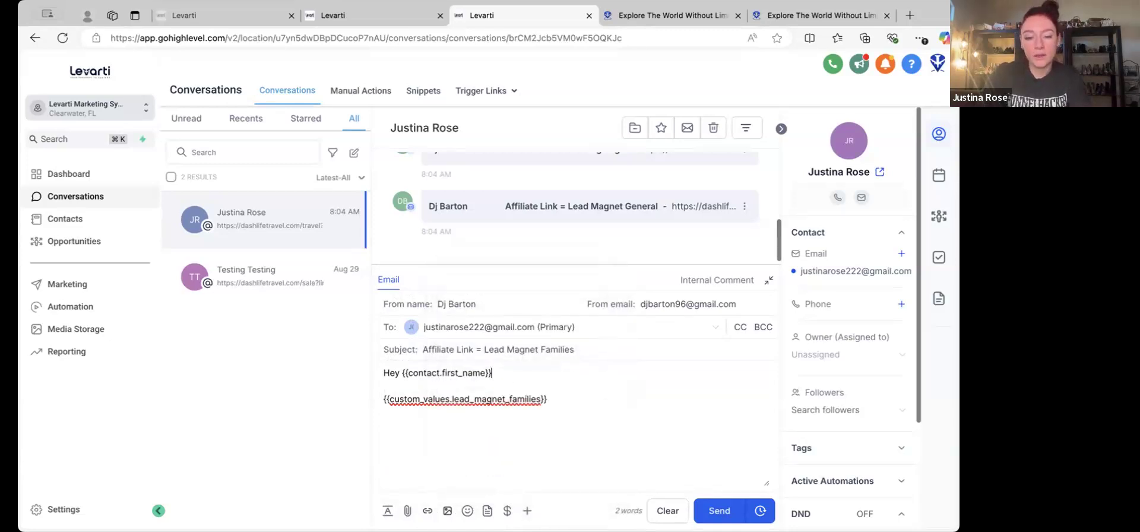
{"action": "key", "text": "Return"}
{"action": "key", "text": "Return"}
{"action": "type", "text": "yo"}
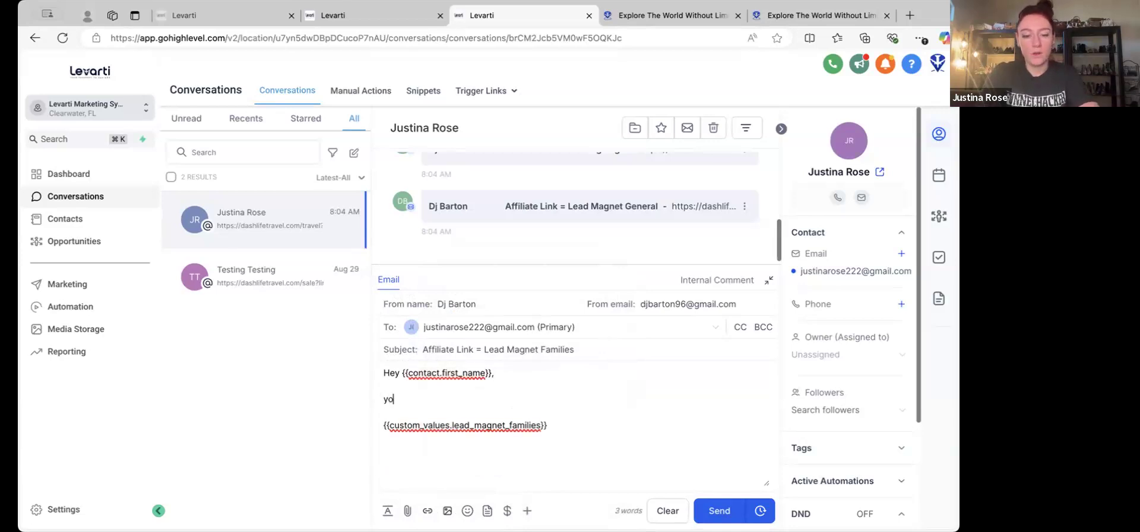
{"action": "type", "text": "ur message here"}
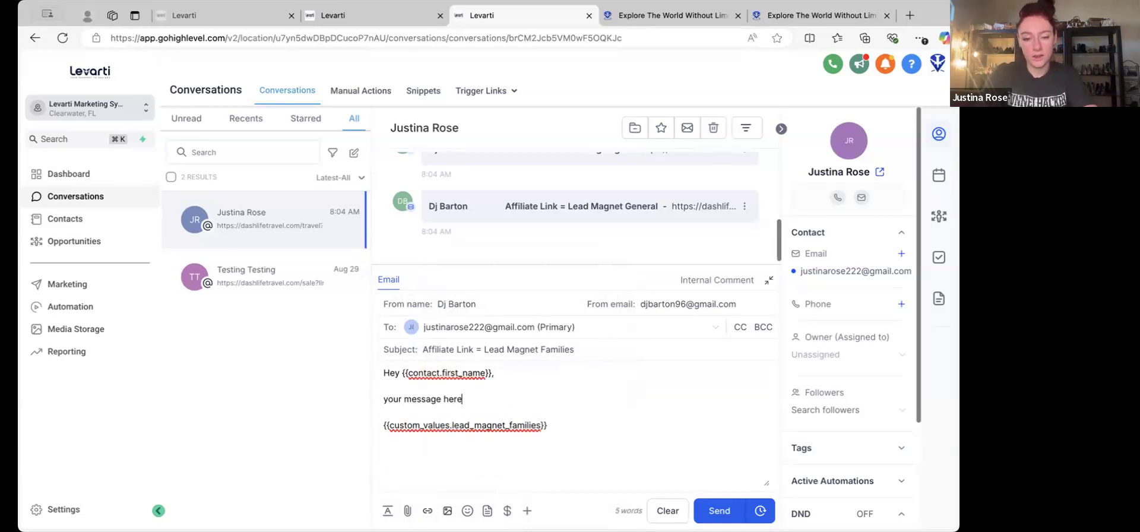
Step: Add the line "Check out this page" above the lead magnet link field and the sign-off "Thanks" below it
{"action": "key", "text": "Return"}
{"action": "key", "text": "Return"}
{"action": "type", "text": "Check out"}
{"action": "type", "text": "this "}
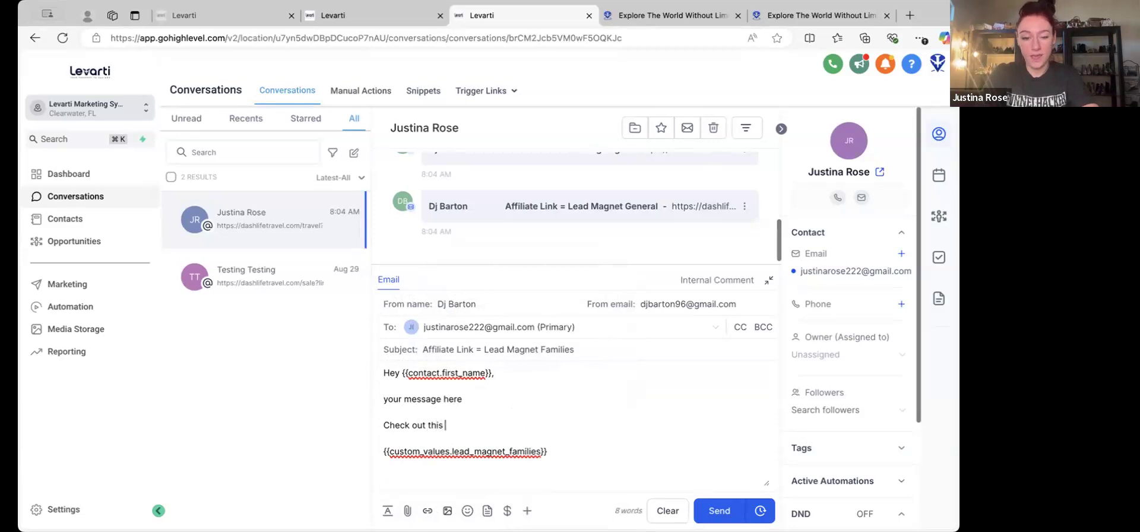
{"action": "type", "text": "pageThanks"}
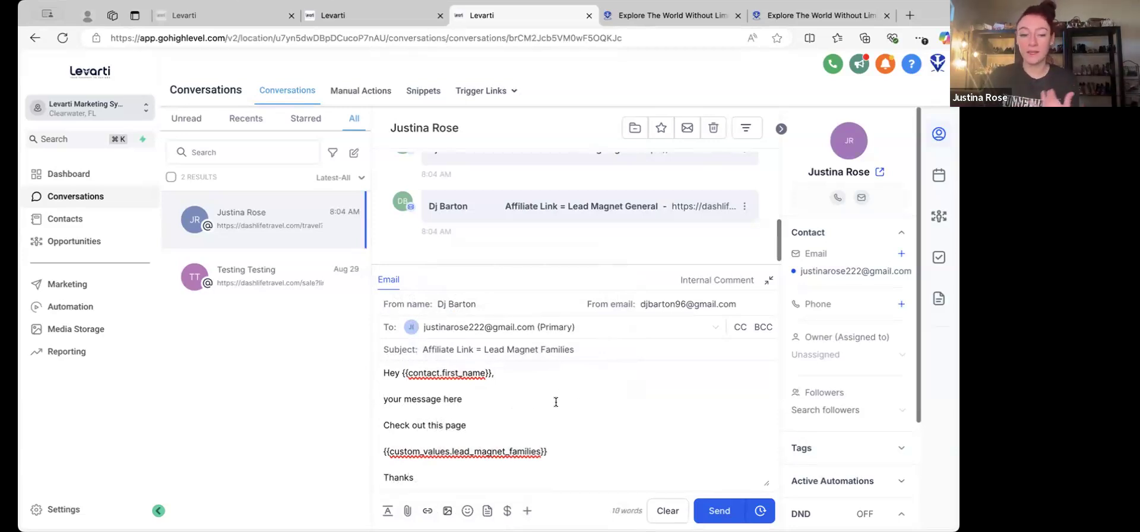
Step: Highlight the lead_magnet_families custom value in the draft to point it out, and send the email
{"action": "left_click_drag", "start_coordinate": [573, 446], "coordinate": [368, 455]}
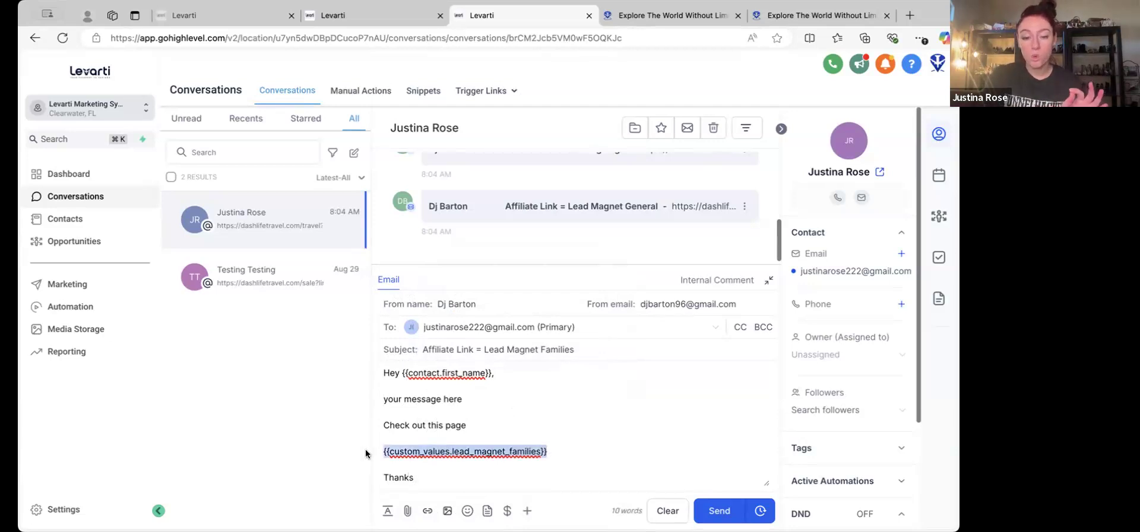
{"action": "left_click", "coordinate": [591, 452]}
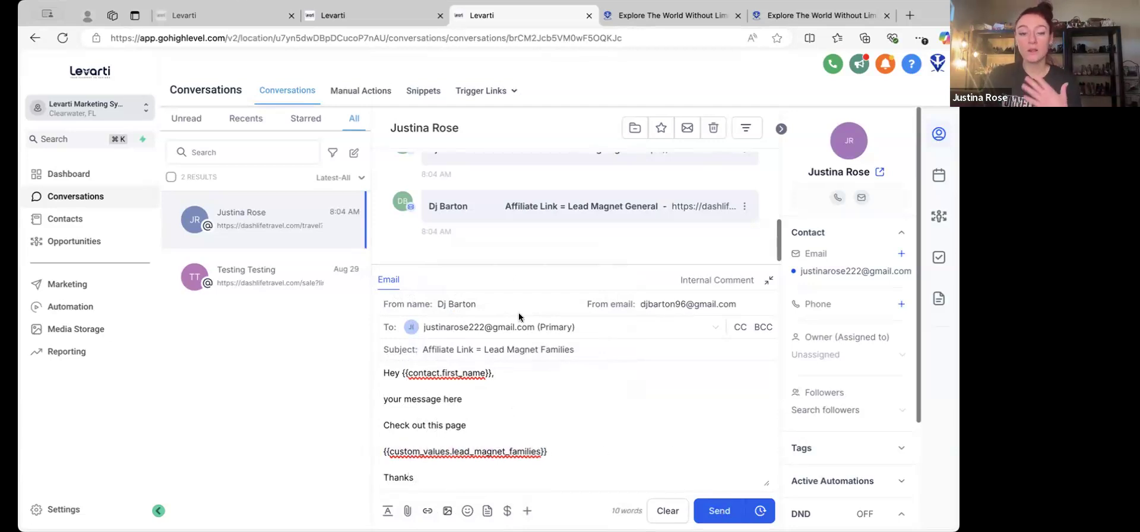
{"action": "left_click", "coordinate": [730, 509]}
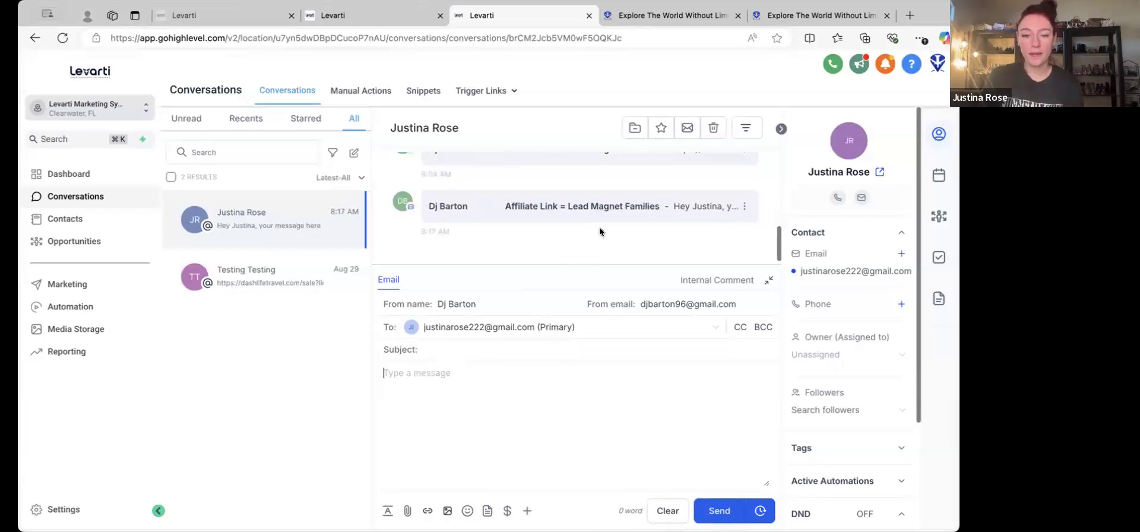
Step: Expand the email just sent in the thread and inspect the affiliate link in its body
{"action": "left_click", "coordinate": [601, 219]}
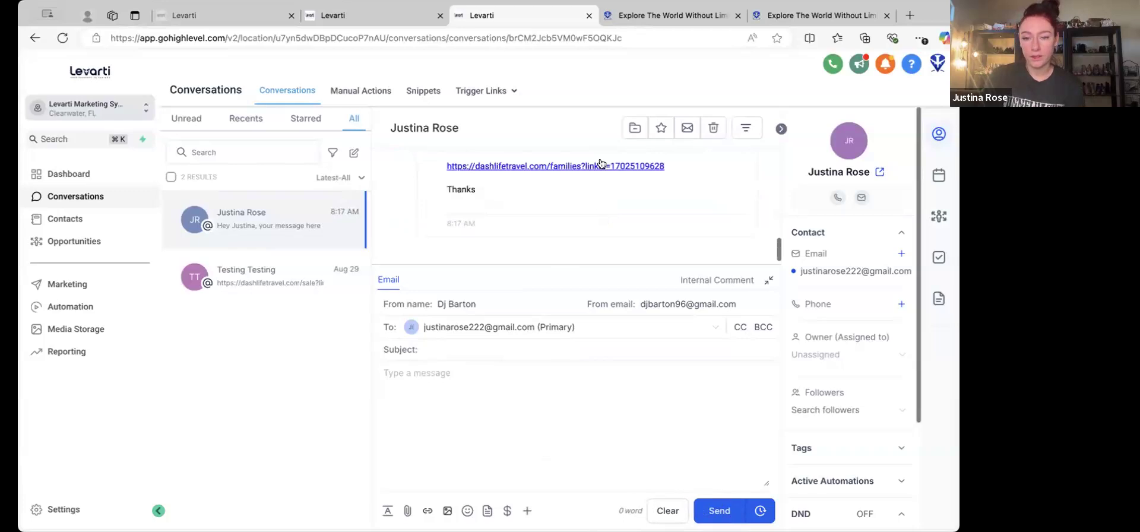
{"action": "scroll", "coordinate": [670, 182], "scroll_direction": "up", "scroll_amount": 1}
{"action": "left_click_drag", "start_coordinate": [667, 196], "coordinate": [447, 198]}
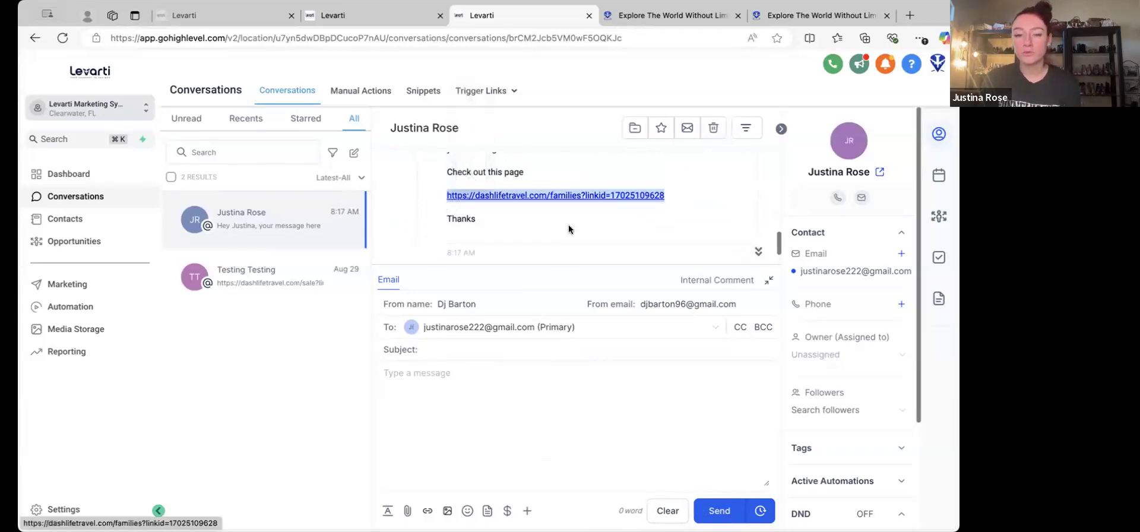
{"action": "left_click", "coordinate": [550, 218]}
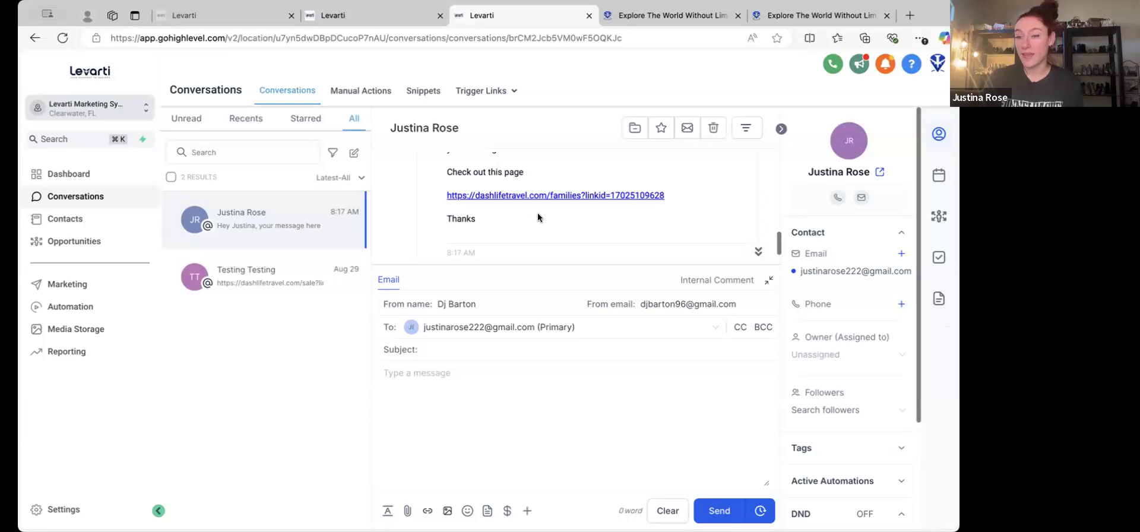
Step: Switch to the browser tab with the Travel Agent Mini Course funnel and highlight the funnel's title
{"action": "left_click", "coordinate": [234, 17]}
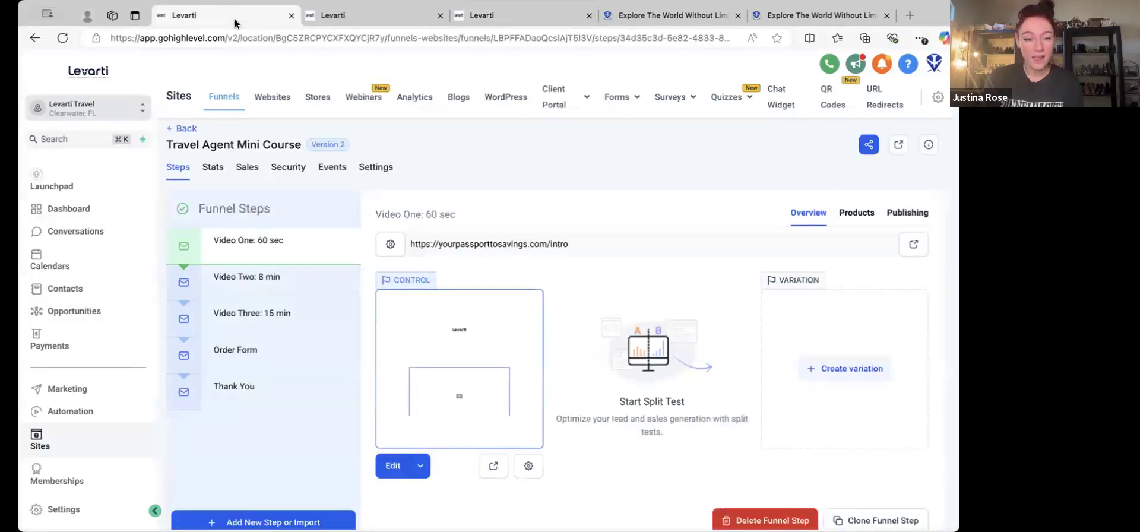
{"action": "left_click_drag", "start_coordinate": [167, 143], "coordinate": [301, 144]}
{"action": "left_click", "coordinate": [488, 145]}
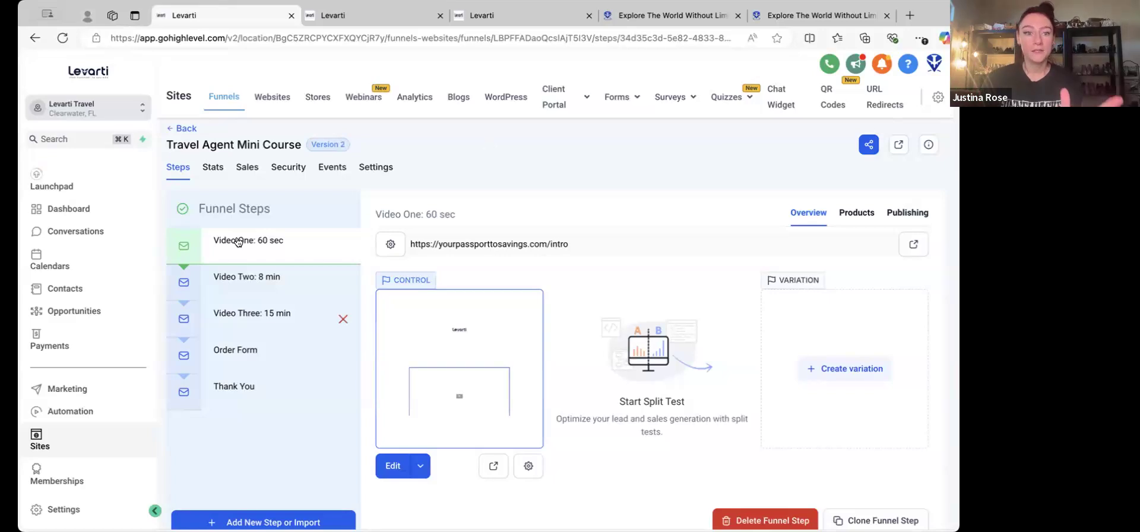
Step: Preview the Video One: 60 sec page and view the form behind its next-video call to action, closing the form without submitting
{"action": "left_click", "coordinate": [492, 467]}
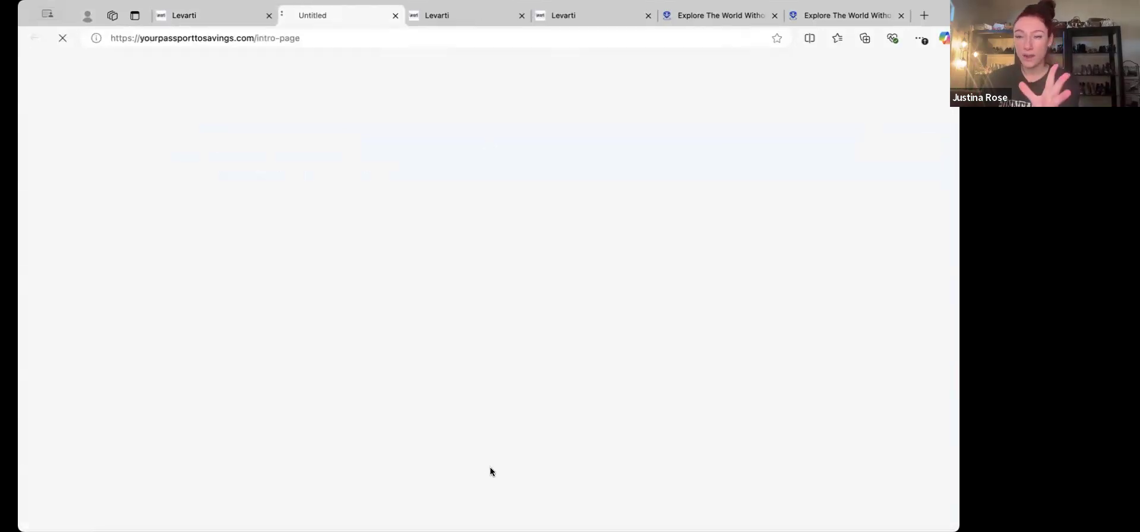
{"action": "scroll", "coordinate": [280, 311], "scroll_direction": "down", "scroll_amount": 6}
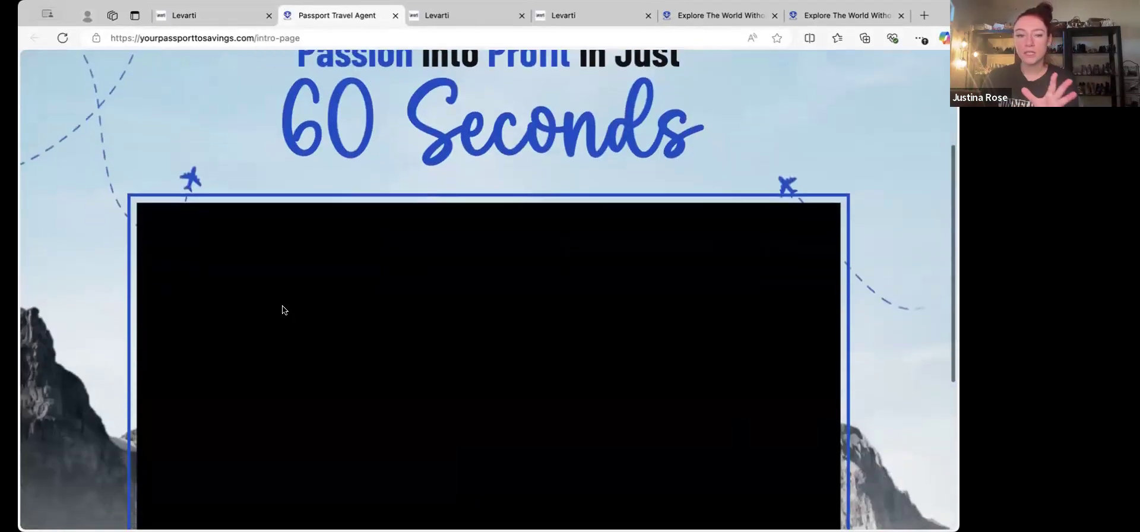
{"action": "scroll", "coordinate": [282, 309], "scroll_direction": "down", "scroll_amount": 1}
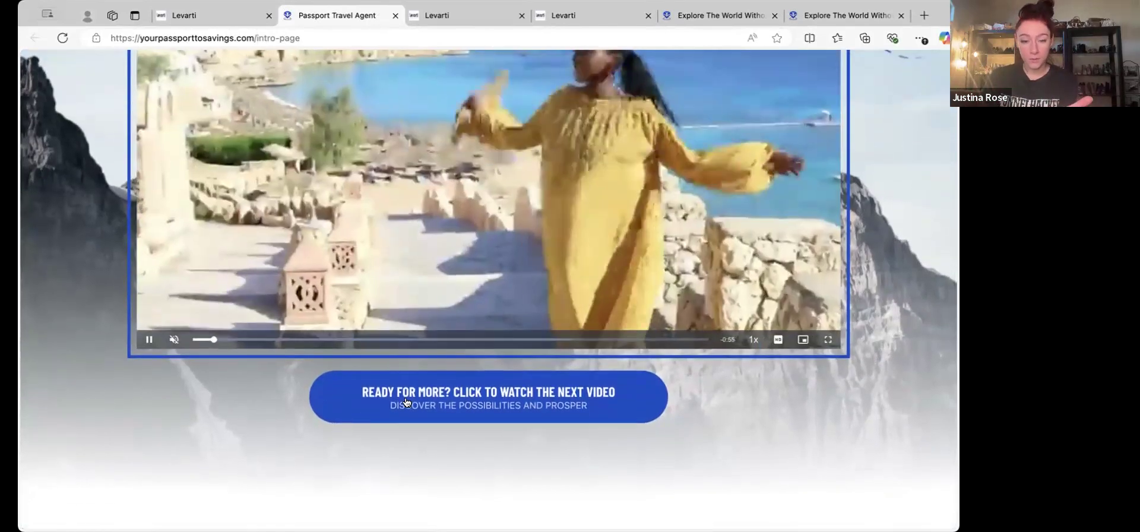
{"action": "left_click", "coordinate": [404, 398]}
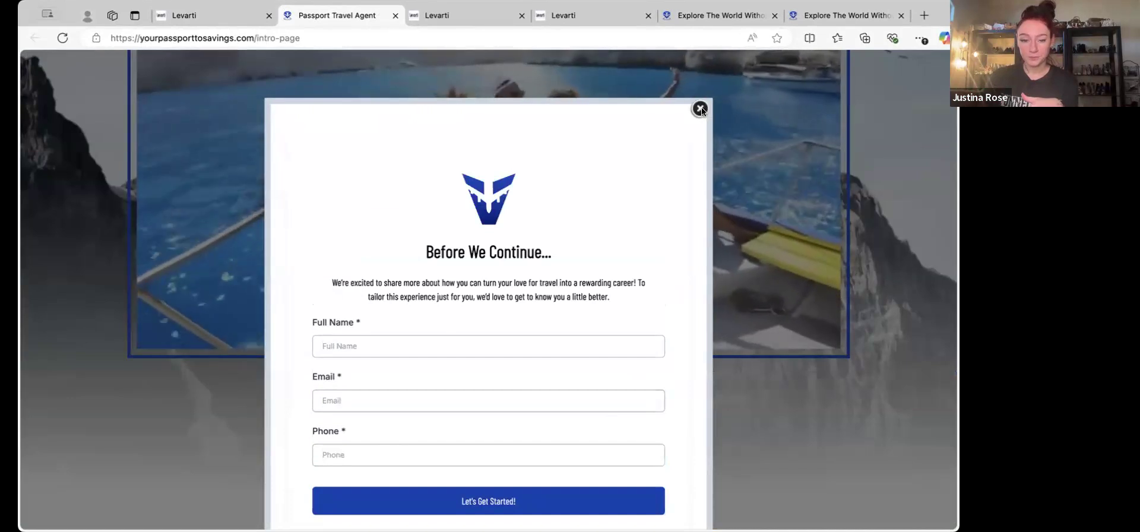
{"action": "left_click", "coordinate": [700, 109]}
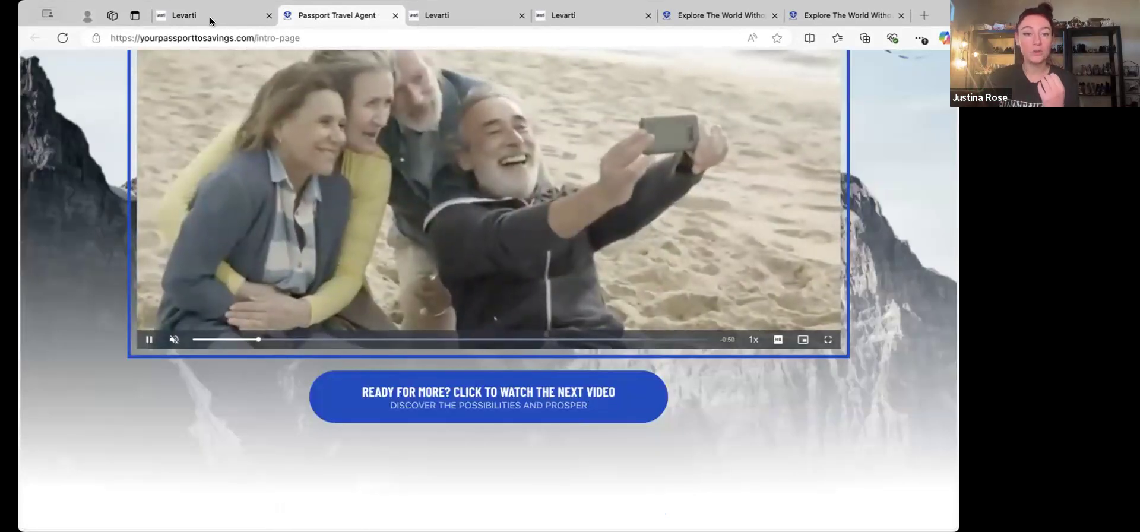
Step: Return to the funnel and preview the Video Two: 8 min page, looking over its video and call to action
{"action": "left_click", "coordinate": [217, 19]}
{"action": "left_click", "coordinate": [265, 280]}
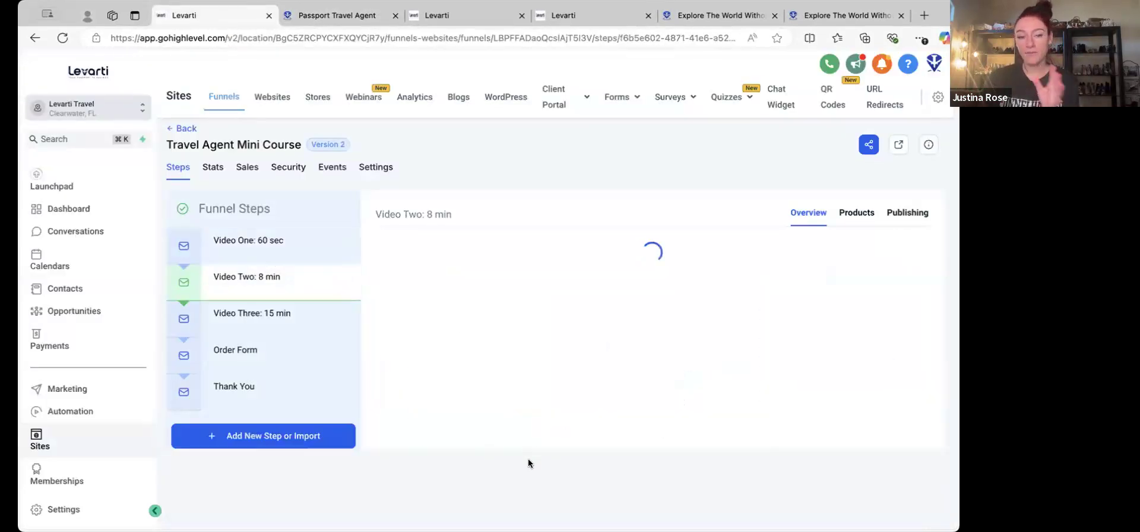
{"action": "left_click", "coordinate": [494, 466]}
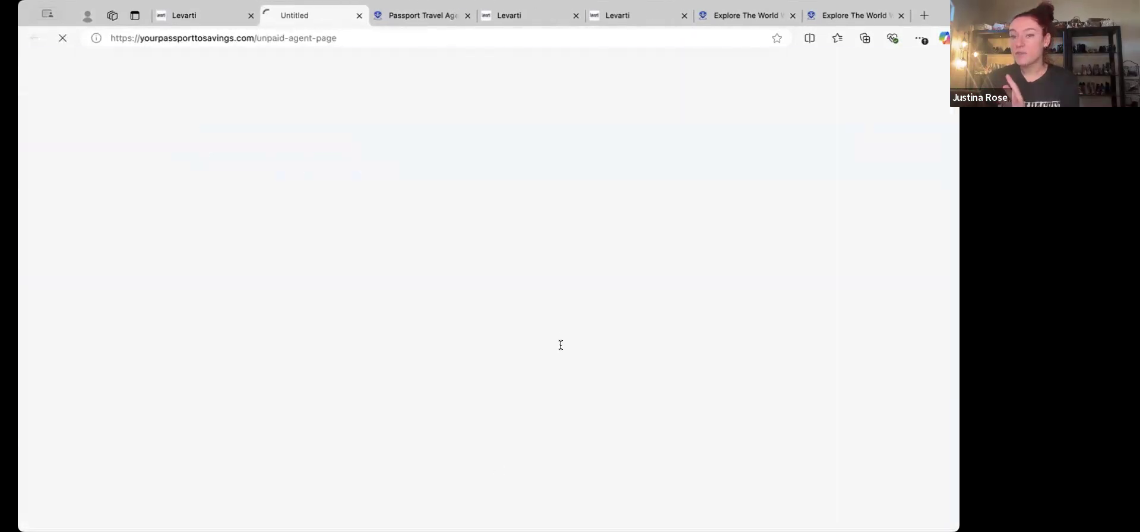
{"action": "scroll", "coordinate": [365, 321], "scroll_direction": "down", "scroll_amount": 8}
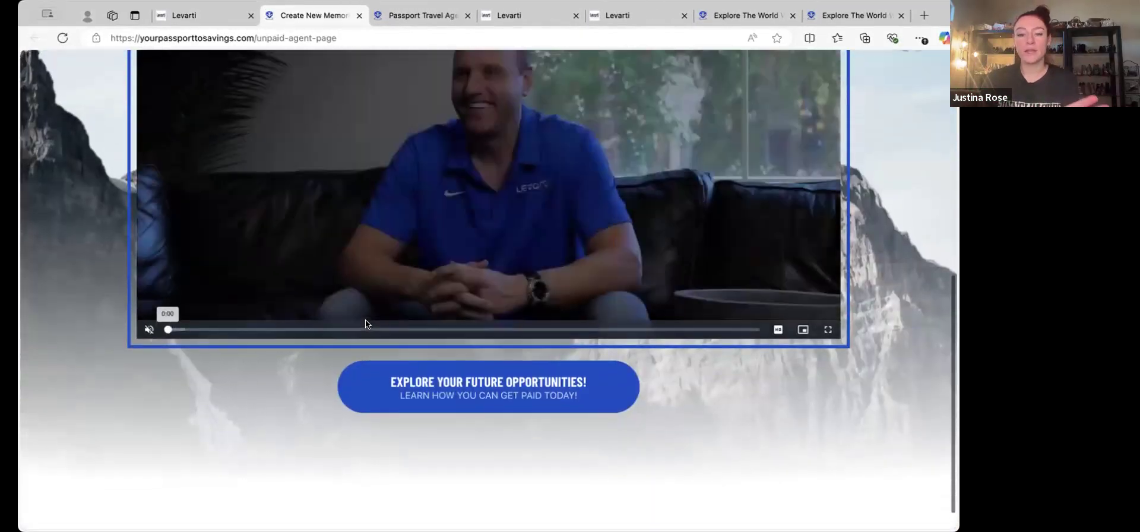
{"action": "scroll", "coordinate": [366, 323], "scroll_direction": "up", "scroll_amount": 3}
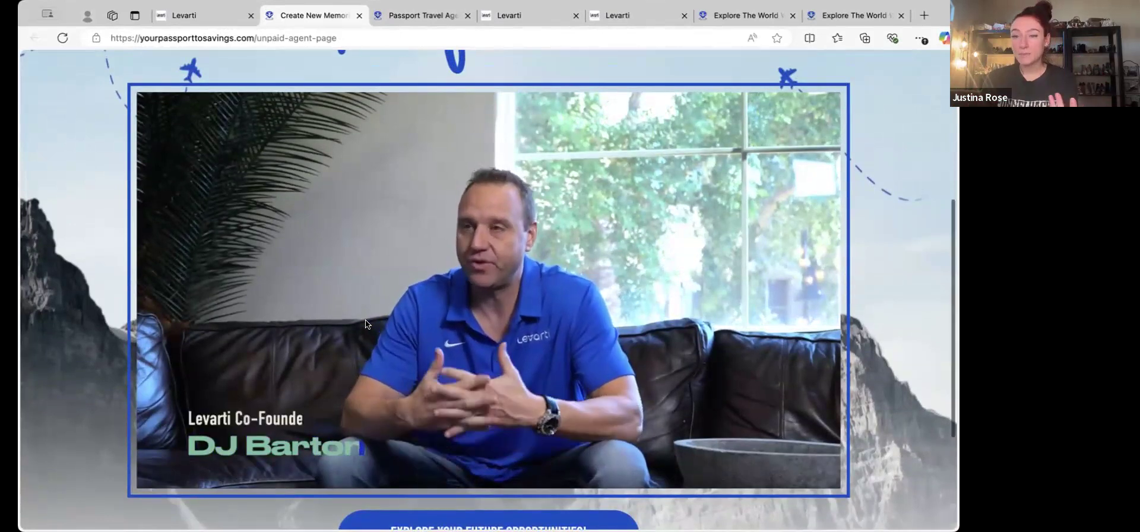
{"action": "scroll", "coordinate": [365, 324], "scroll_direction": "down", "scroll_amount": 2}
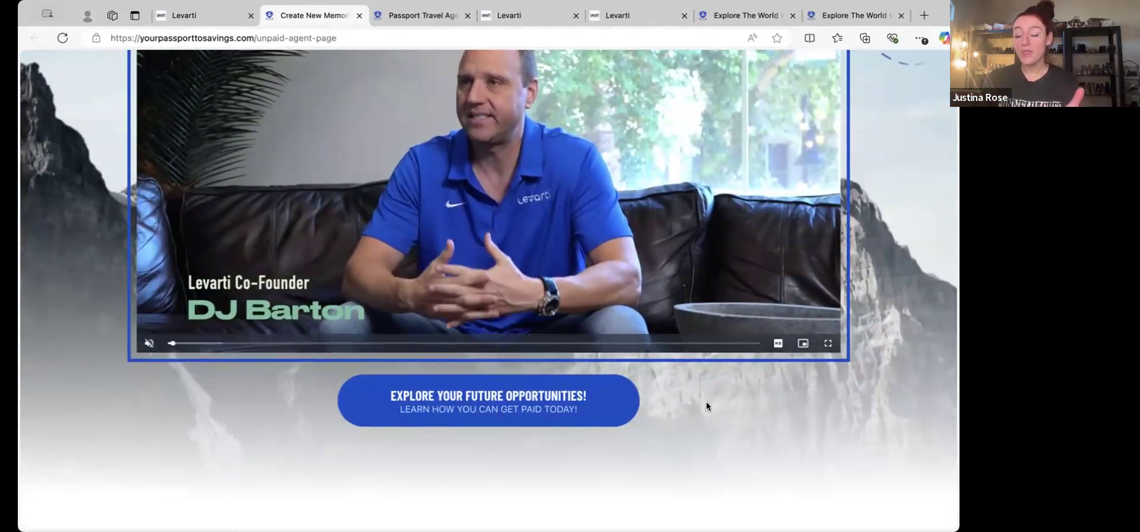
Step: Follow "Explore Your Future Opportunities!" to the onboarding page and start its video, looking over the page
{"action": "left_click", "coordinate": [486, 406]}
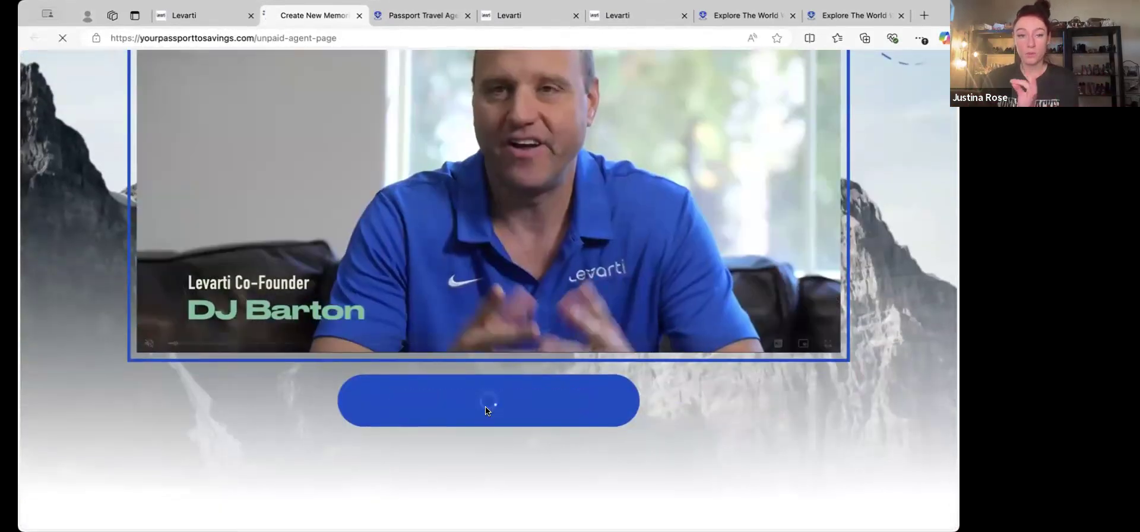
{"action": "scroll", "coordinate": [505, 290], "scroll_direction": "down", "scroll_amount": 3}
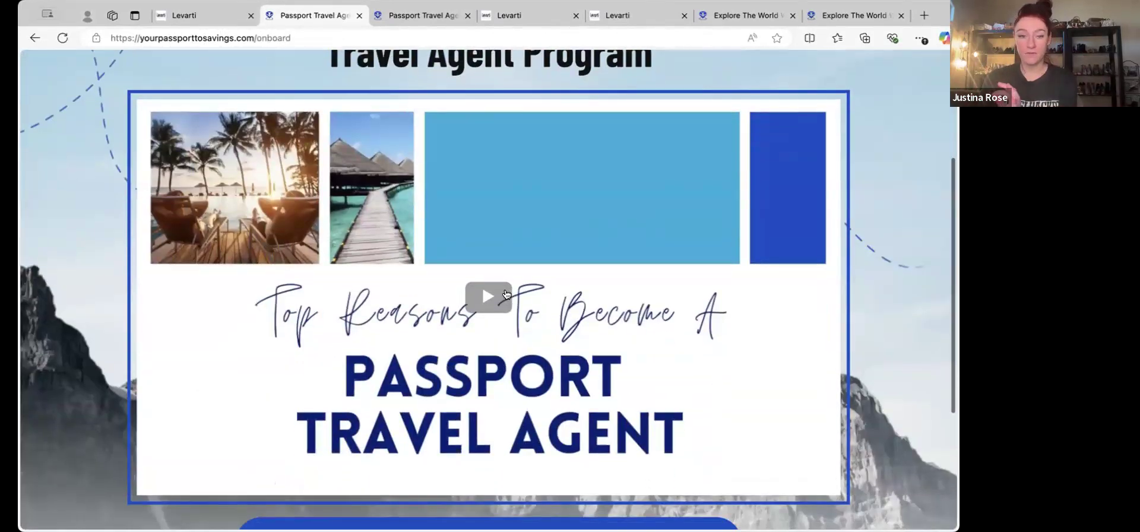
{"action": "left_click", "coordinate": [506, 292]}
{"action": "scroll", "coordinate": [504, 295], "scroll_direction": "down", "scroll_amount": 3}
{"action": "scroll", "coordinate": [504, 296], "scroll_direction": "up", "scroll_amount": 1}
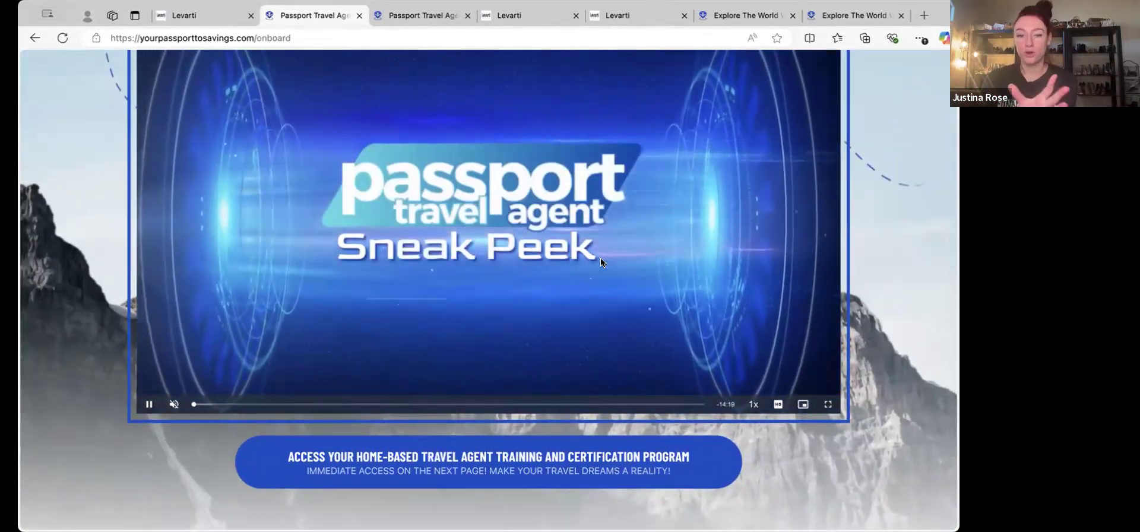
{"action": "scroll", "coordinate": [561, 352], "scroll_direction": "down", "scroll_amount": 1}
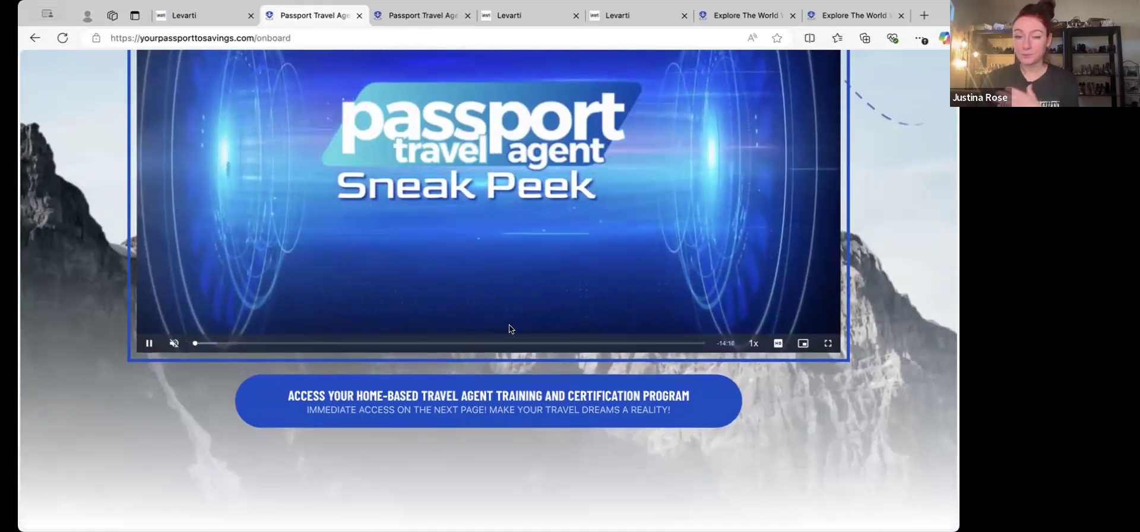
{"action": "scroll", "coordinate": [509, 329], "scroll_direction": "up", "scroll_amount": 2}
{"action": "scroll", "coordinate": [509, 328], "scroll_direction": "up", "scroll_amount": 3}
{"action": "scroll", "coordinate": [509, 326], "scroll_direction": "down", "scroll_amount": 6}
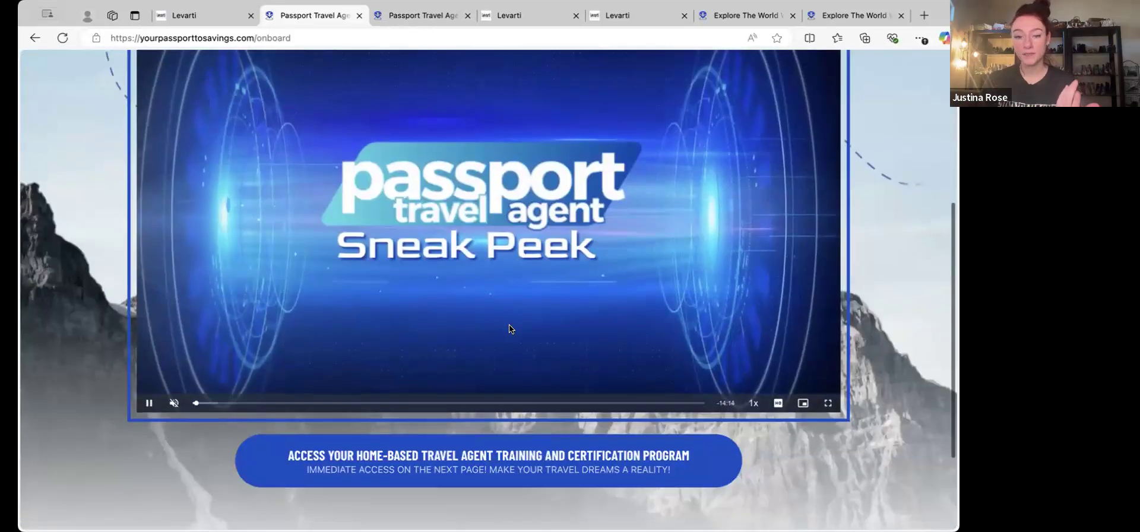
Step: Continue to the training and certification program's product page and review its pricing, subscription benefits and cart option
{"action": "left_click", "coordinate": [443, 342]}
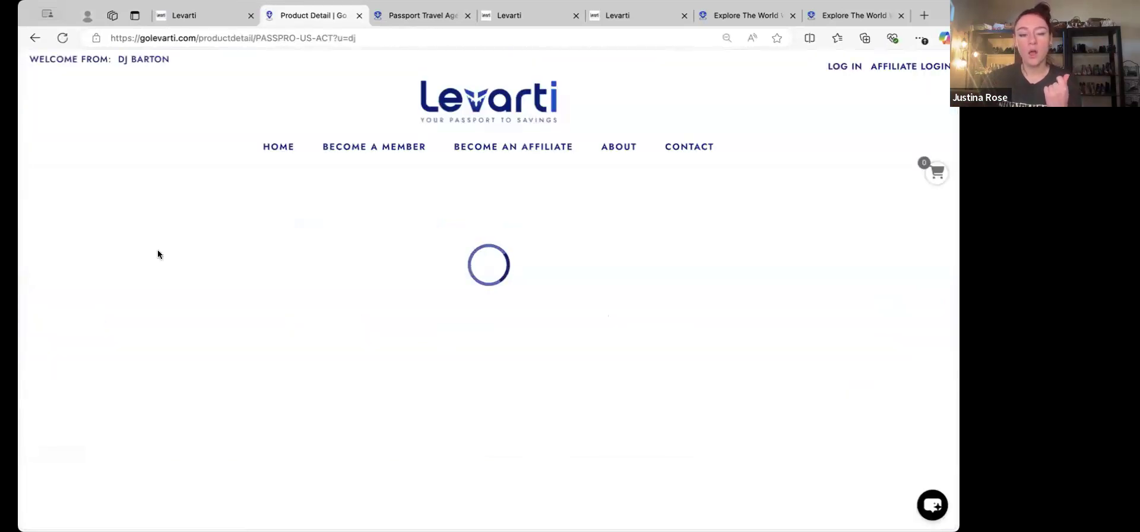
{"action": "scroll", "coordinate": [454, 184], "scroll_direction": "down", "scroll_amount": 4}
{"action": "scroll", "coordinate": [762, 213], "scroll_direction": "up", "scroll_amount": 4}
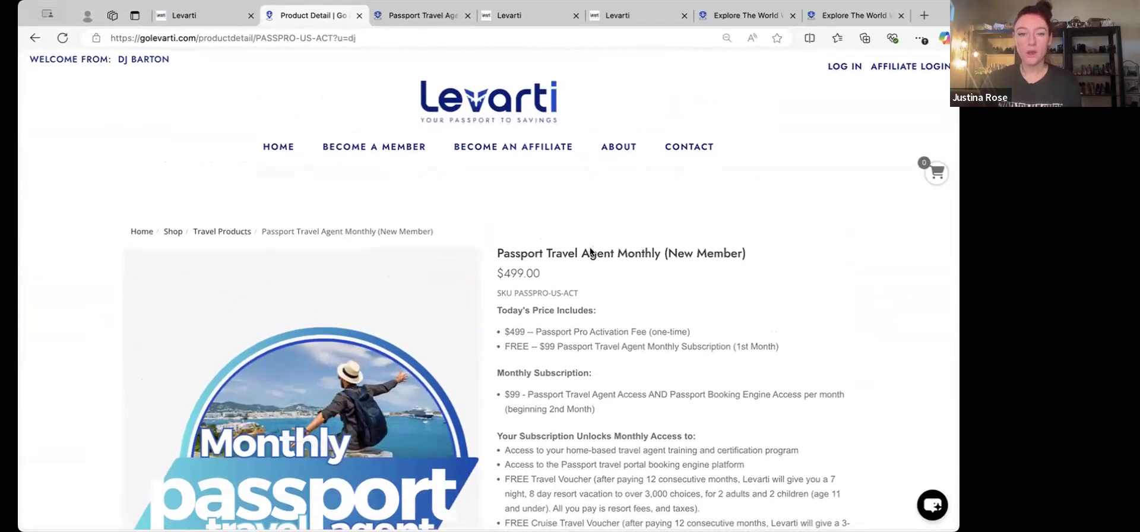
{"action": "scroll", "coordinate": [591, 252], "scroll_direction": "down", "scroll_amount": 1}
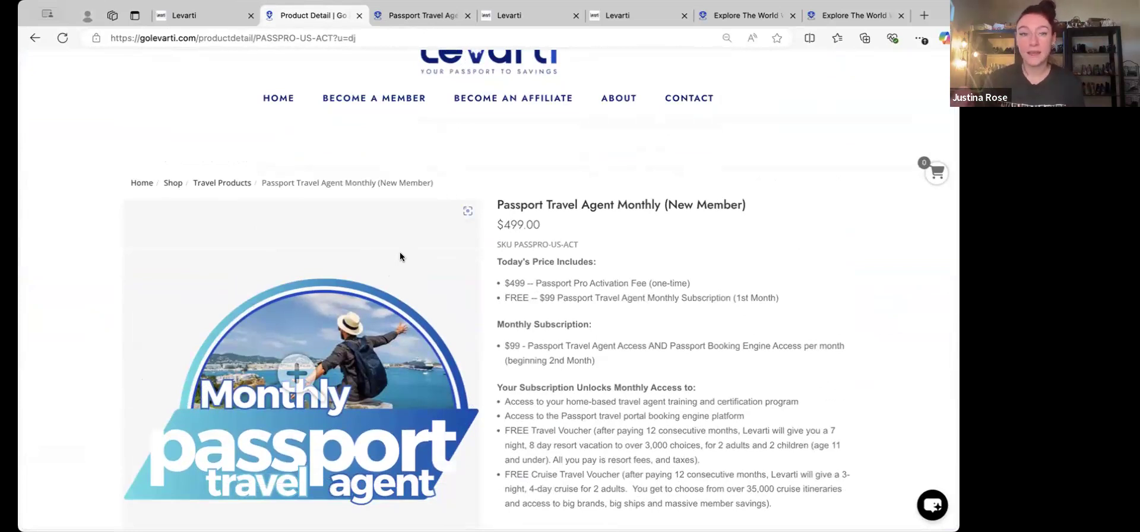
{"action": "scroll", "coordinate": [400, 255], "scroll_direction": "down", "scroll_amount": 5}
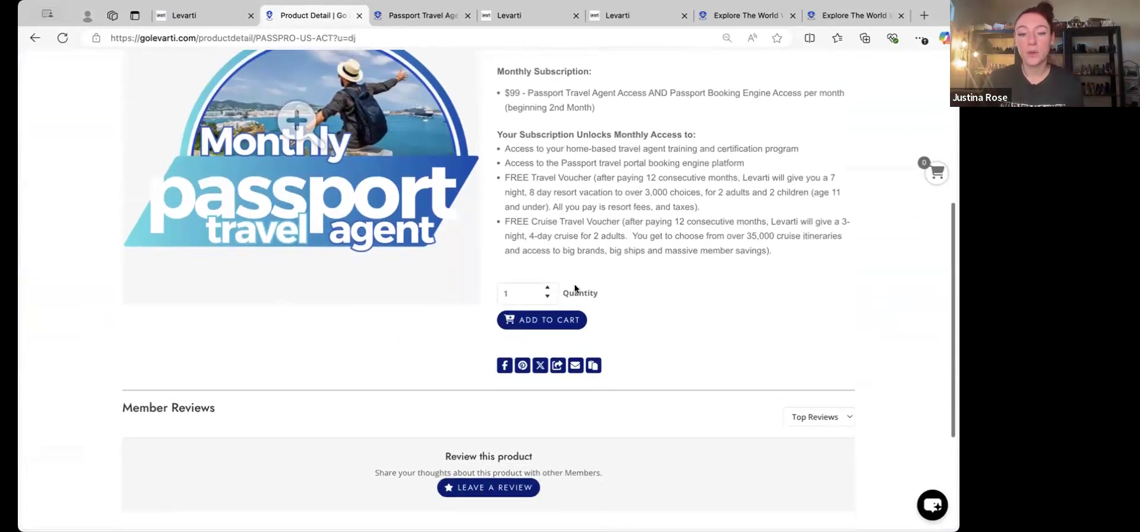
{"action": "scroll", "coordinate": [481, 197], "scroll_direction": "up", "scroll_amount": 4}
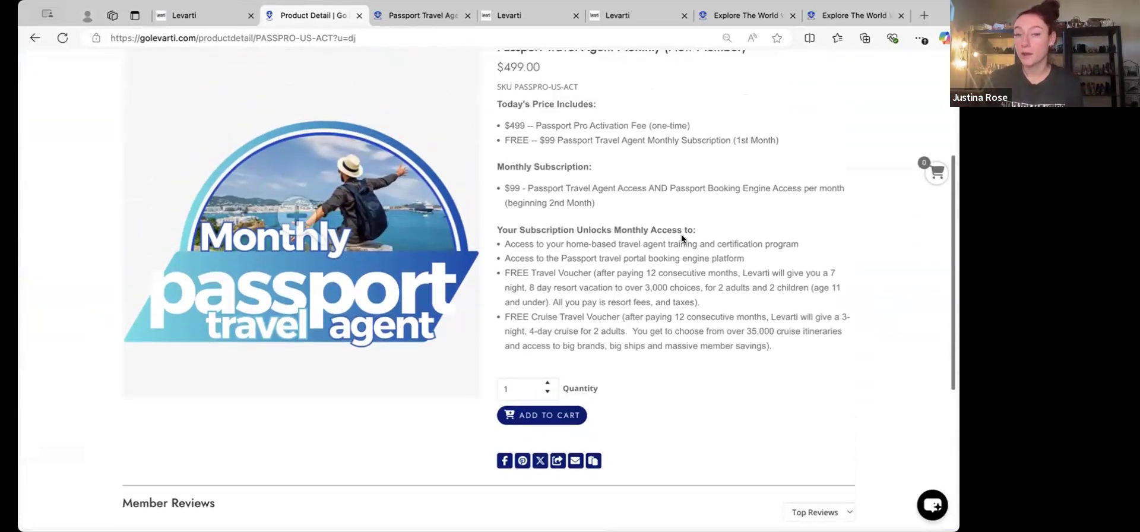
Step: Return to the Travel Agent Mini Course funnel and close the two page preview tabs
{"action": "left_click", "coordinate": [199, 15]}
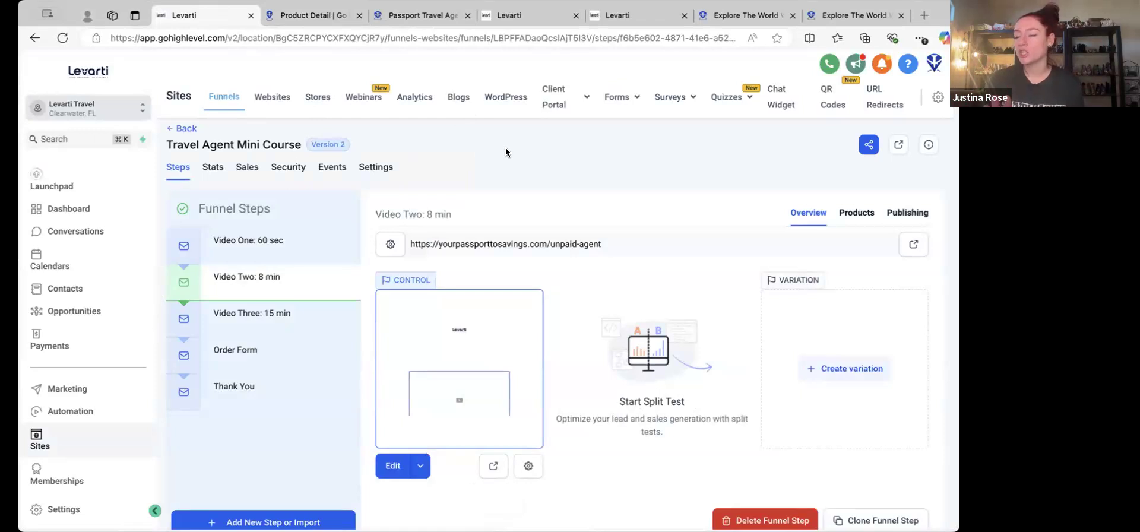
{"action": "left_click", "coordinate": [358, 16]}
{"action": "left_click", "coordinate": [358, 15]}
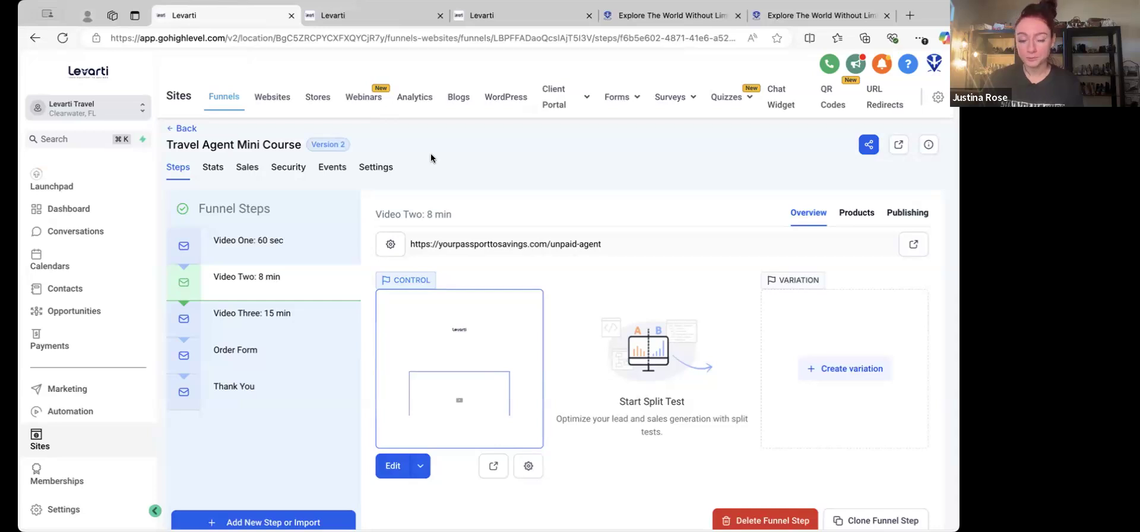
Step: Leave the Travel Agent Mini Course funnel and bring up the marketing snippets list in the Levarti Marketing System account
{"action": "left_click", "coordinate": [187, 130]}
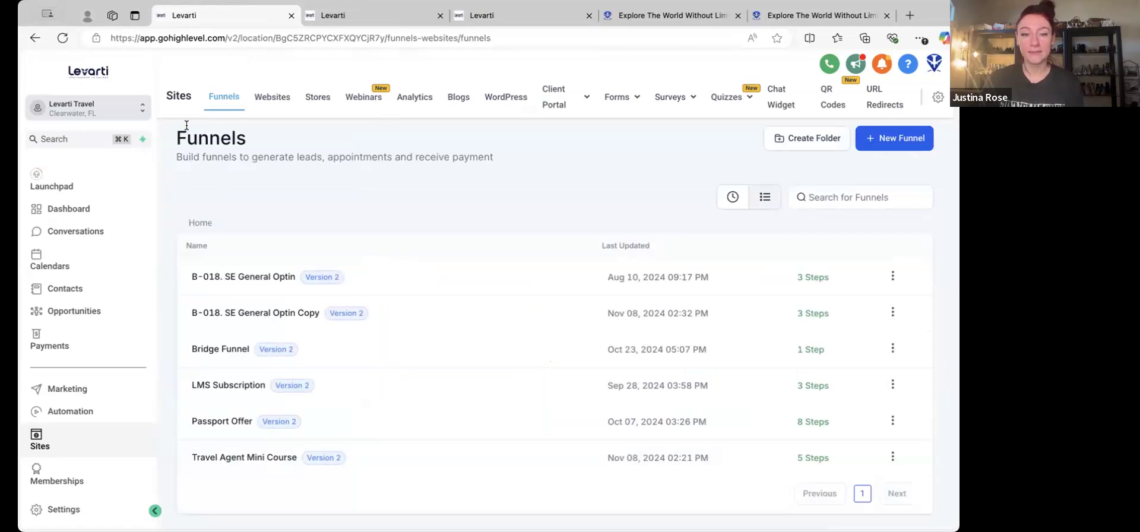
{"action": "left_click", "coordinate": [379, 17]}
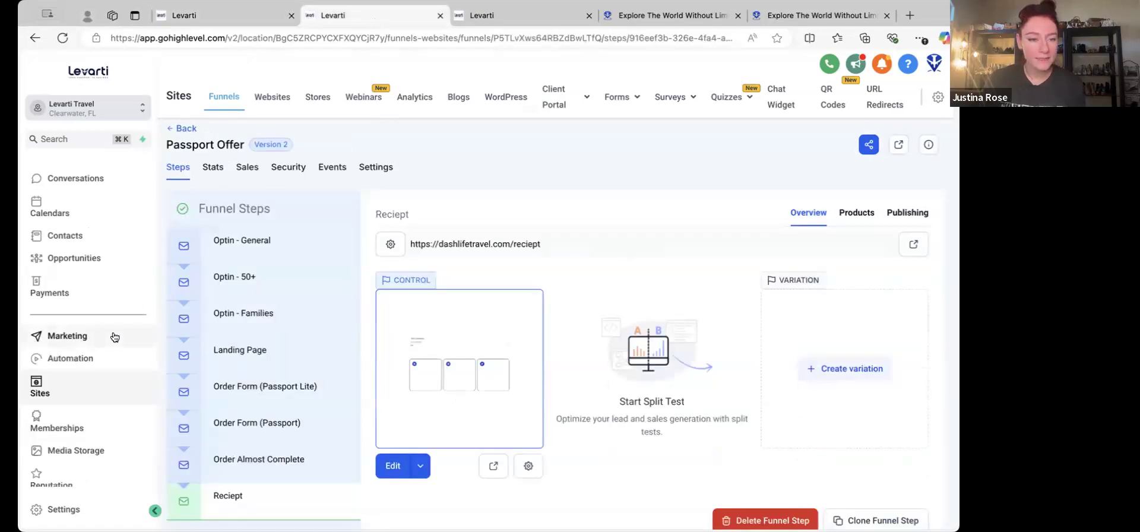
{"action": "left_click", "coordinate": [476, 16]}
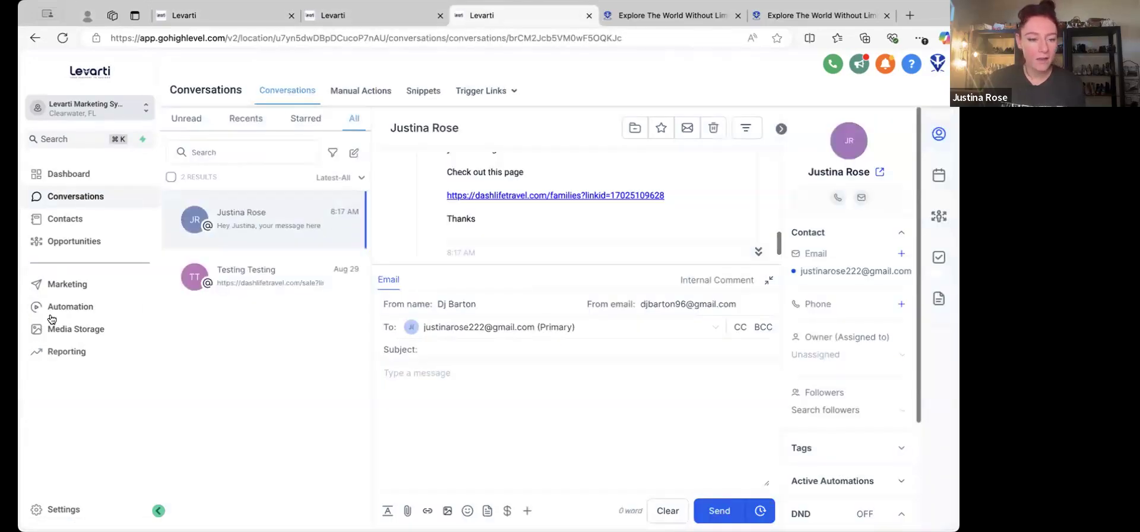
{"action": "left_click", "coordinate": [81, 281]}
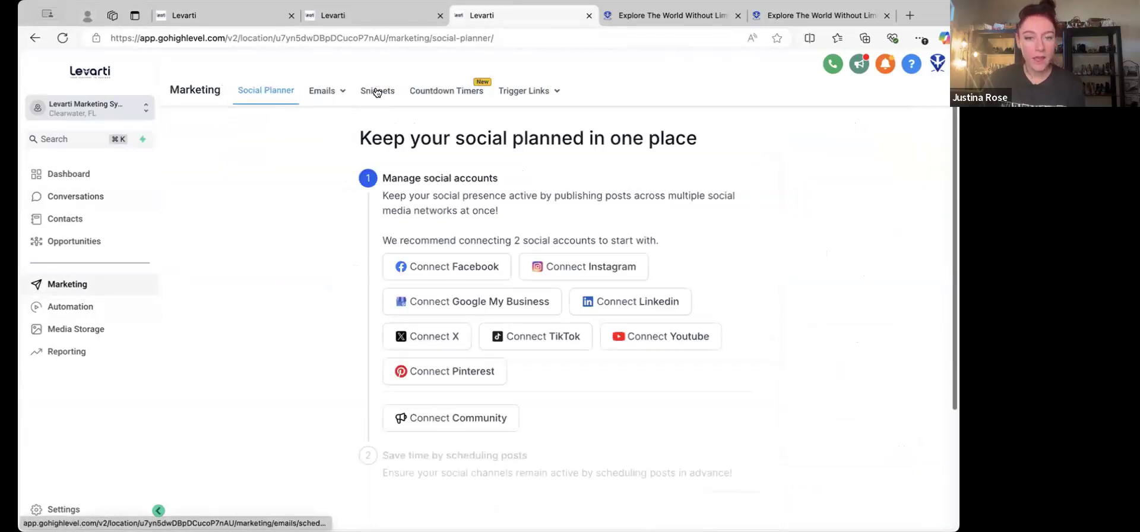
{"action": "left_click", "coordinate": [377, 90]}
{"action": "scroll", "coordinate": [395, 237], "scroll_direction": "down", "scroll_amount": 5}
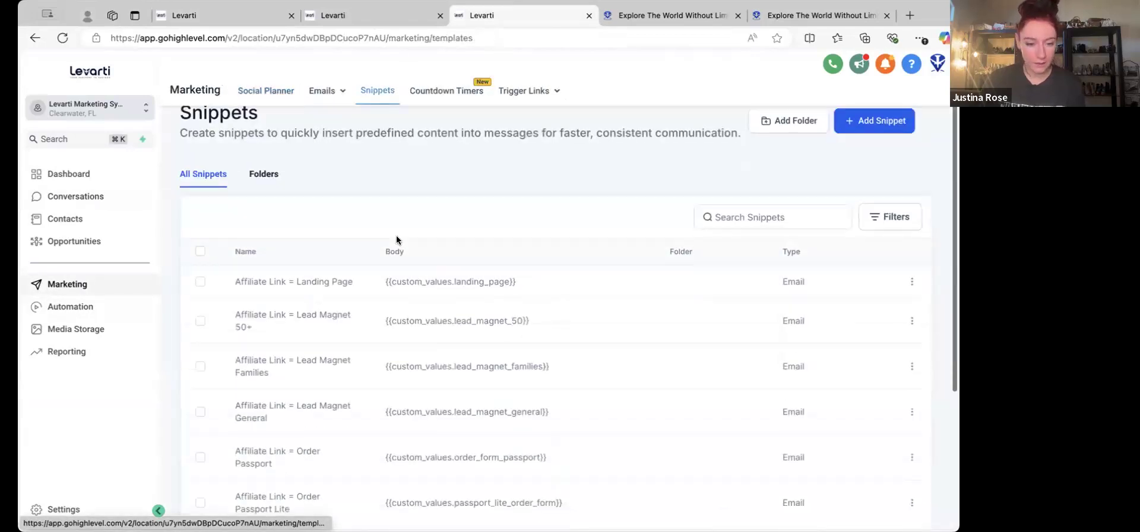
Step: Look up the MINI COURSE affiliate link and its value in the account's custom values, and return to the snippets
{"action": "left_click", "coordinate": [53, 509]}
{"action": "scroll", "coordinate": [62, 413], "scroll_direction": "down", "scroll_amount": 4}
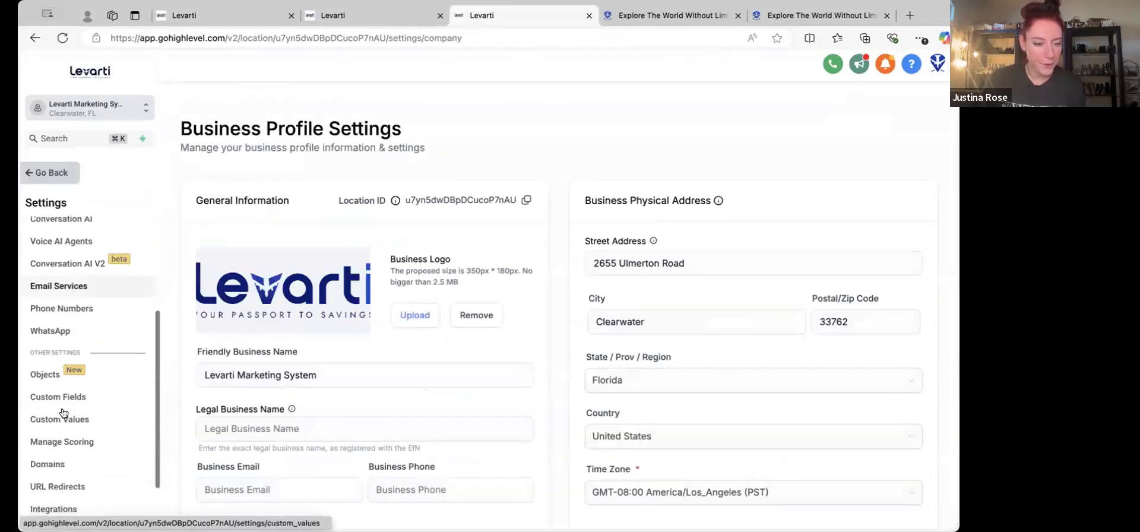
{"action": "left_click", "coordinate": [64, 419]}
{"action": "scroll", "coordinate": [486, 295], "scroll_direction": "down", "scroll_amount": 3}
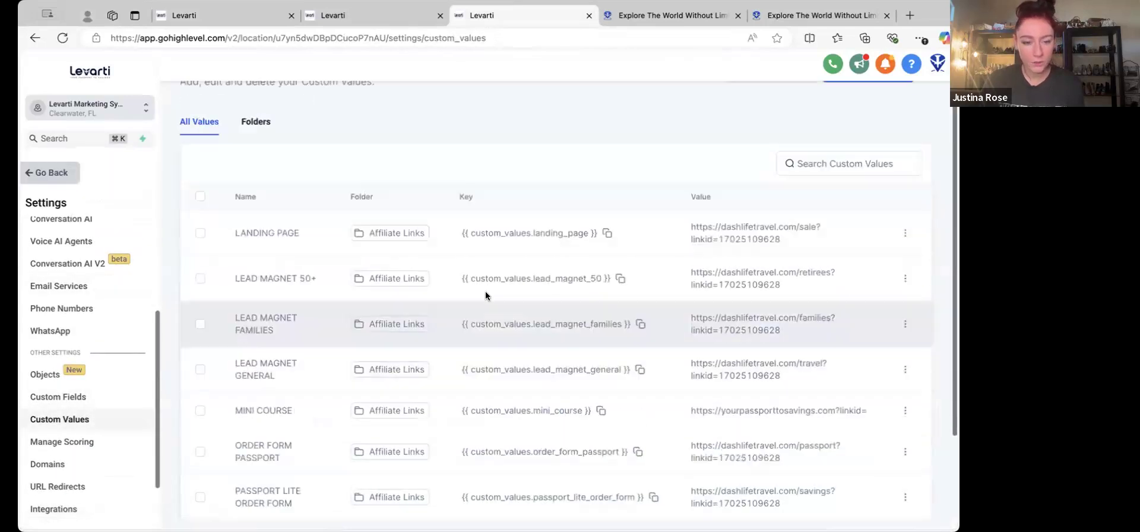
{"action": "left_click_drag", "start_coordinate": [235, 297], "coordinate": [293, 301]}
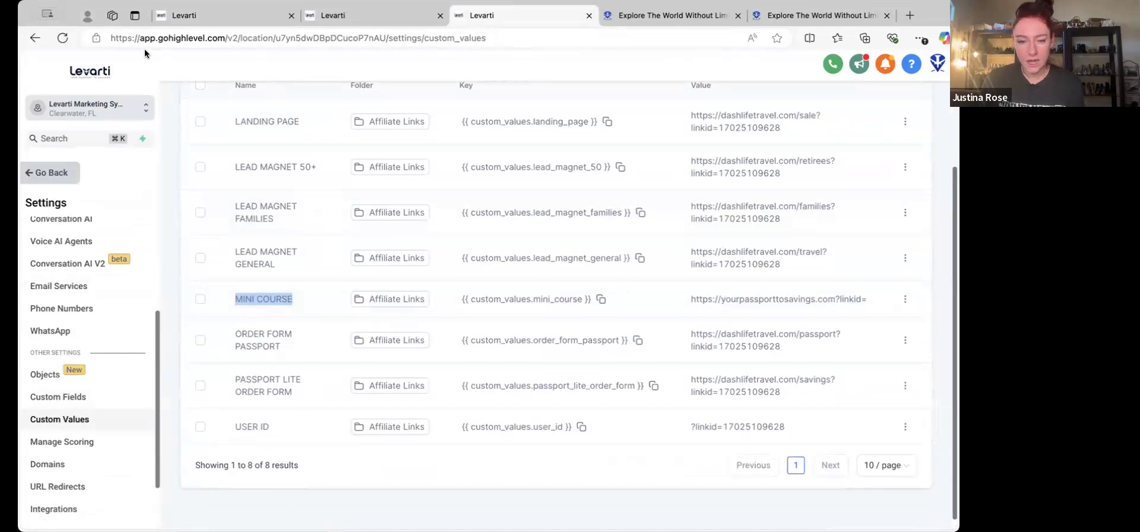
{"action": "left_click_drag", "start_coordinate": [691, 299], "coordinate": [873, 300]}
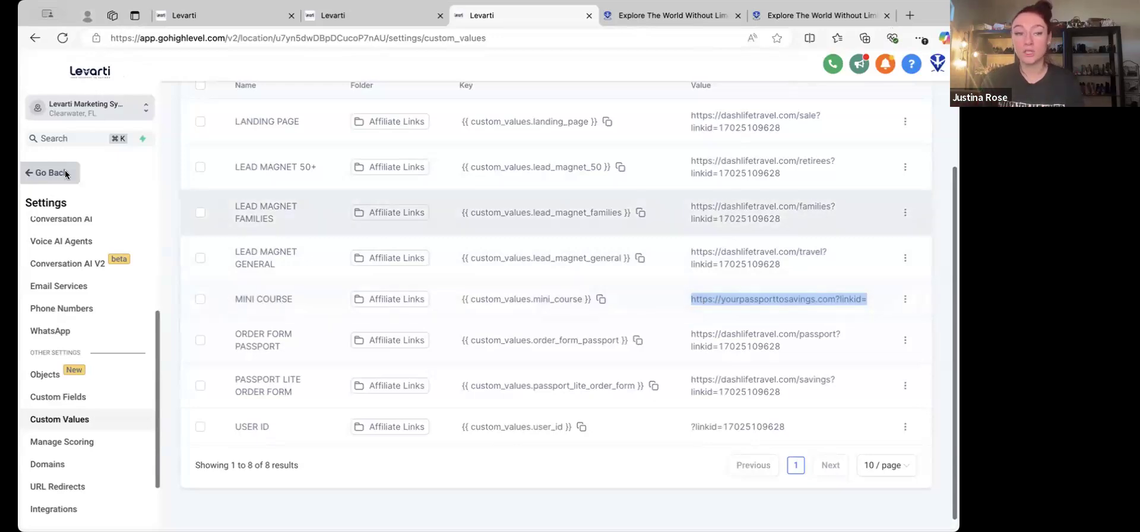
{"action": "left_click", "coordinate": [45, 172]}
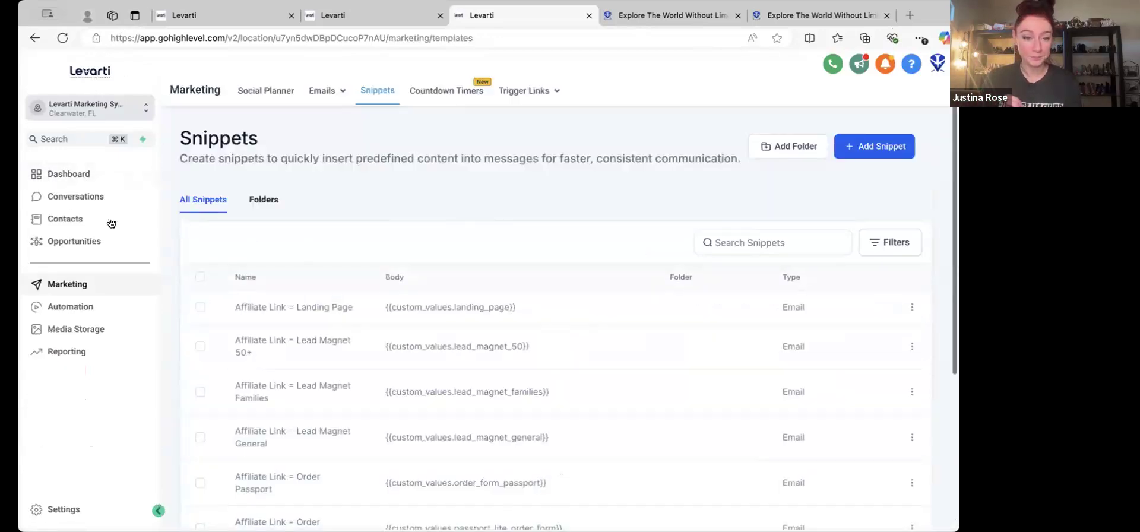
Step: Look at the QR Codes section of the Levarti Travel account and return to its funnels list
{"action": "left_click", "coordinate": [249, 25]}
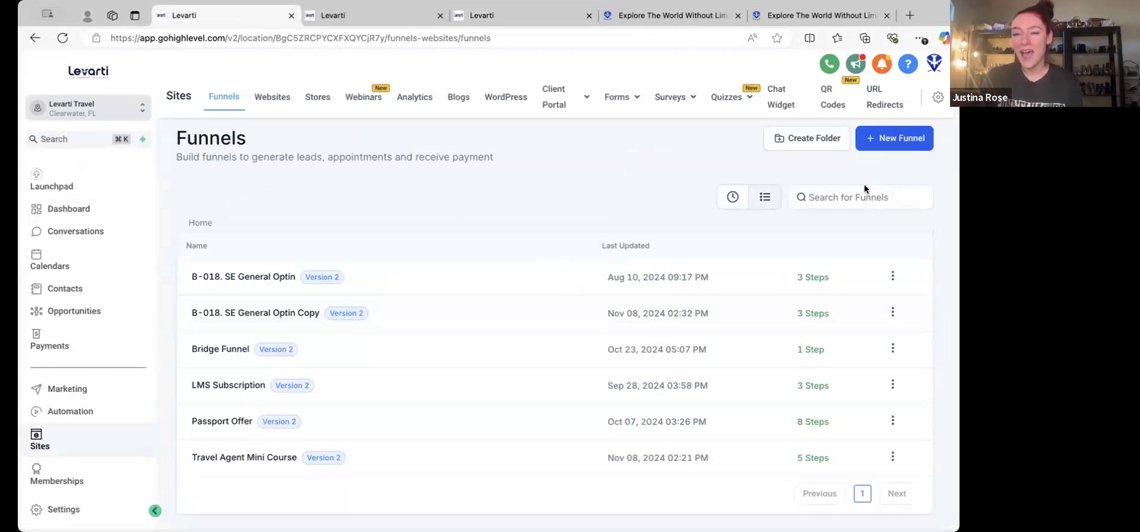
{"action": "left_click", "coordinate": [826, 93]}
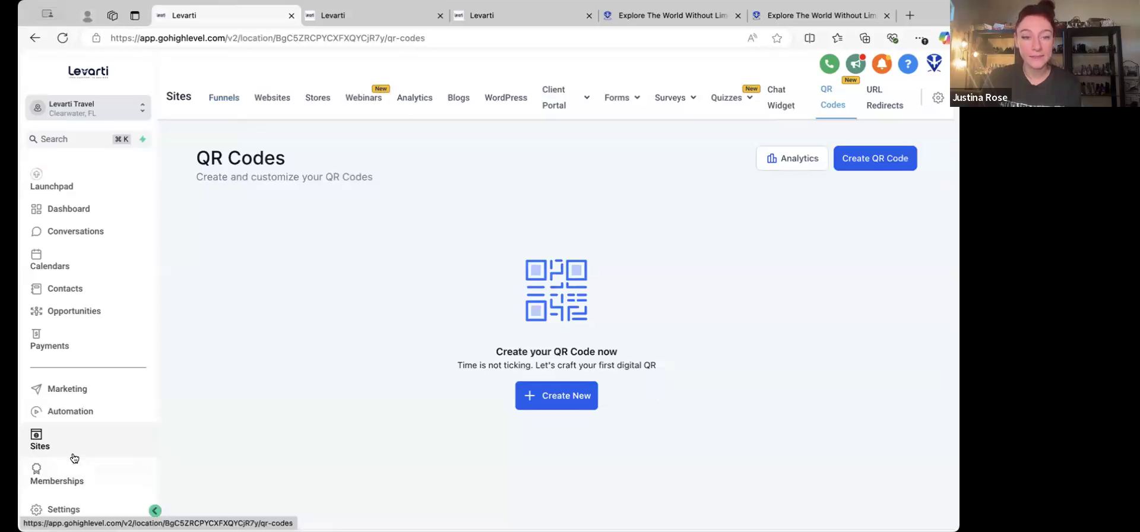
{"action": "left_click", "coordinate": [527, 19]}
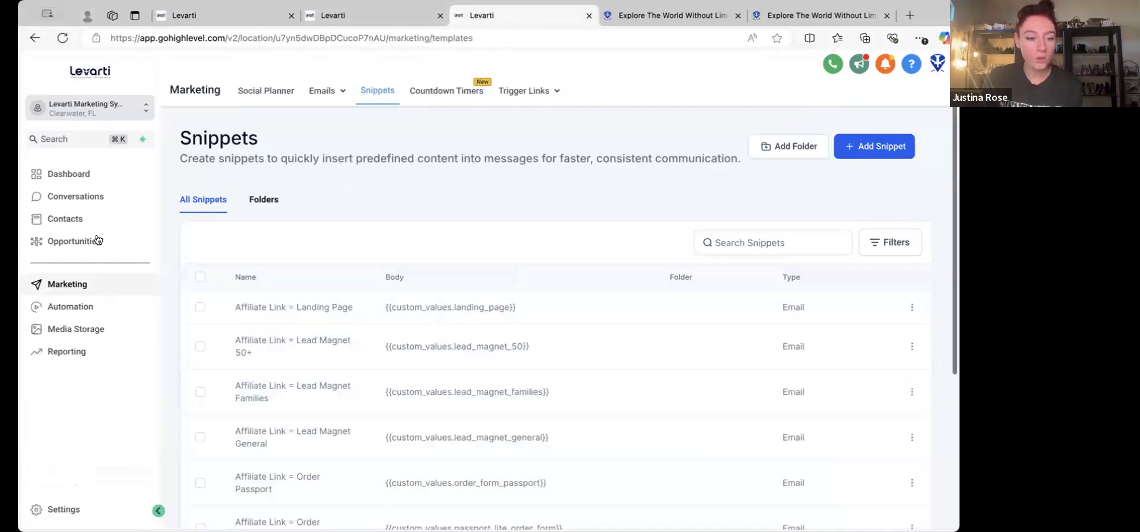
{"action": "key", "text": "super+1"}
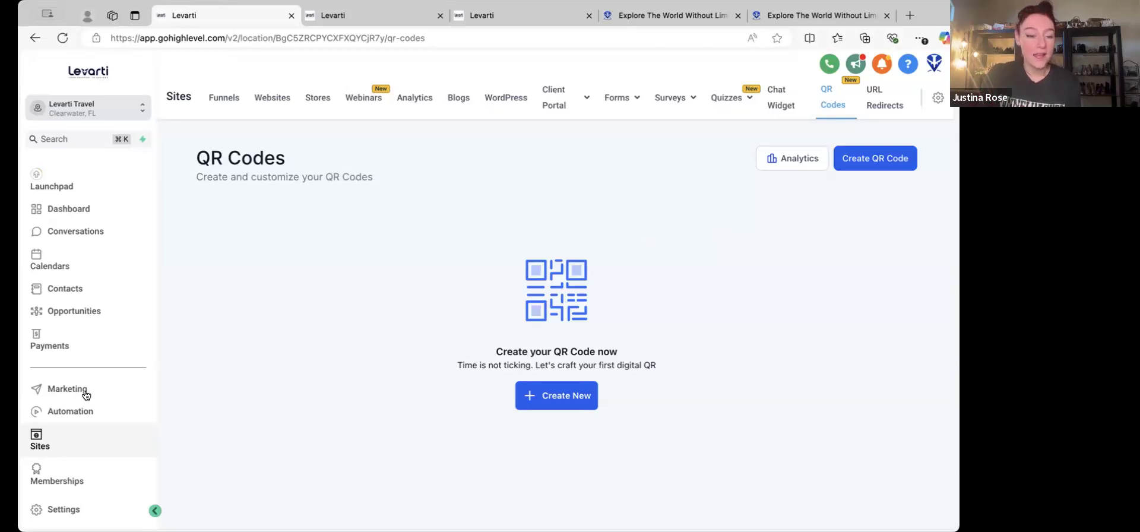
{"action": "left_click", "coordinate": [233, 108]}
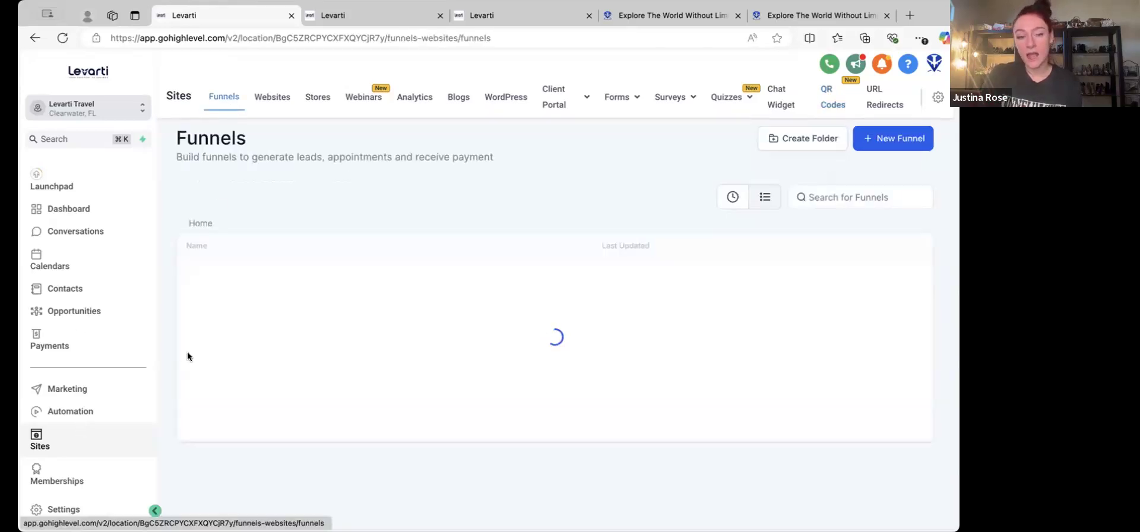
{"action": "scroll", "coordinate": [176, 377], "scroll_direction": "down", "scroll_amount": 1}
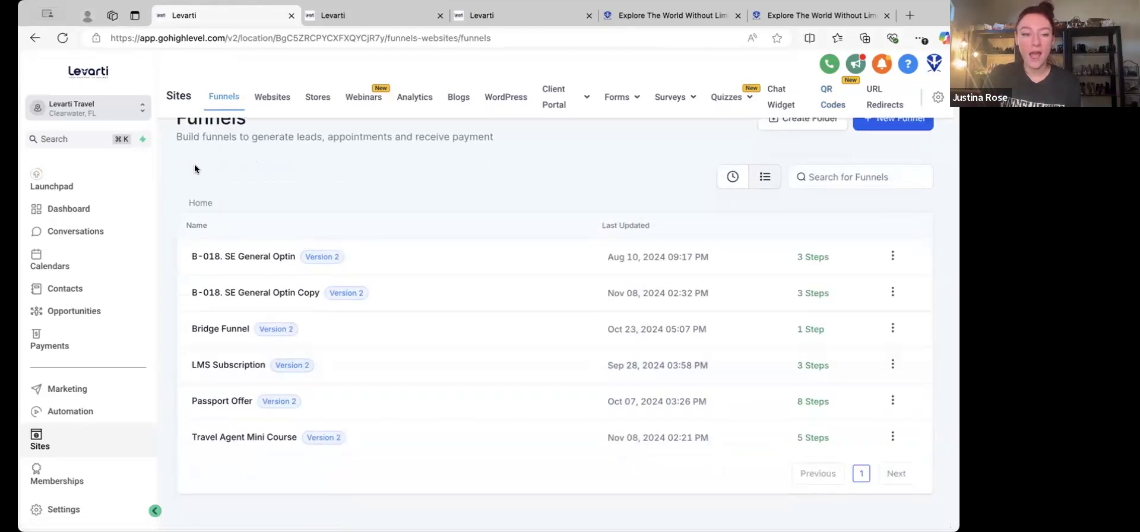
Step: Return to the Levarti Marketing System account and look over its email templates list
{"action": "left_click", "coordinate": [348, 17]}
{"action": "left_click", "coordinate": [469, 16]}
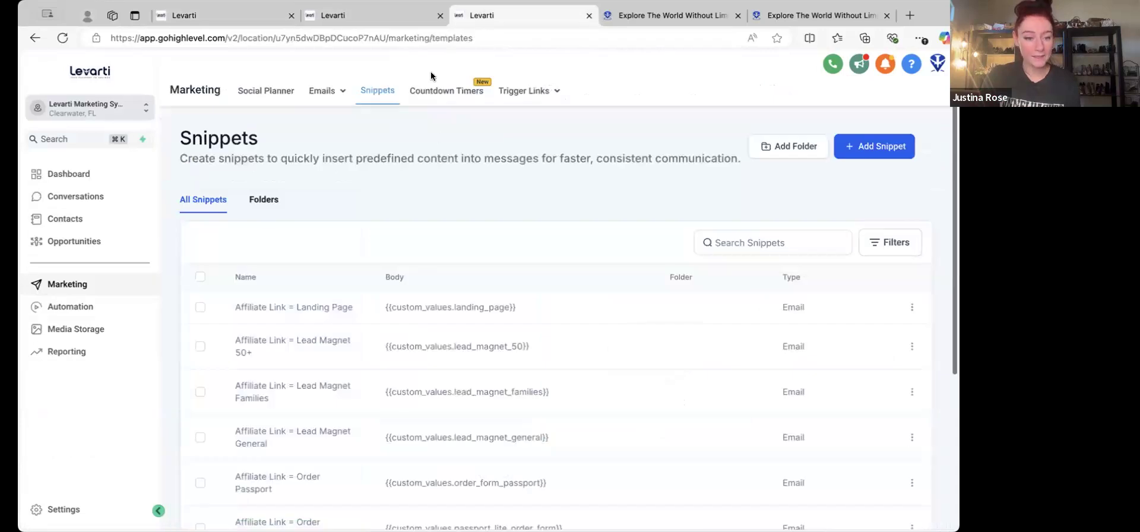
{"action": "scroll", "coordinate": [303, 223], "scroll_direction": "down", "scroll_amount": 2}
{"action": "scroll", "coordinate": [303, 223], "scroll_direction": "up", "scroll_amount": 2}
{"action": "mouse_move", "coordinate": [331, 95]}
{"action": "left_click", "coordinate": [313, 143]}
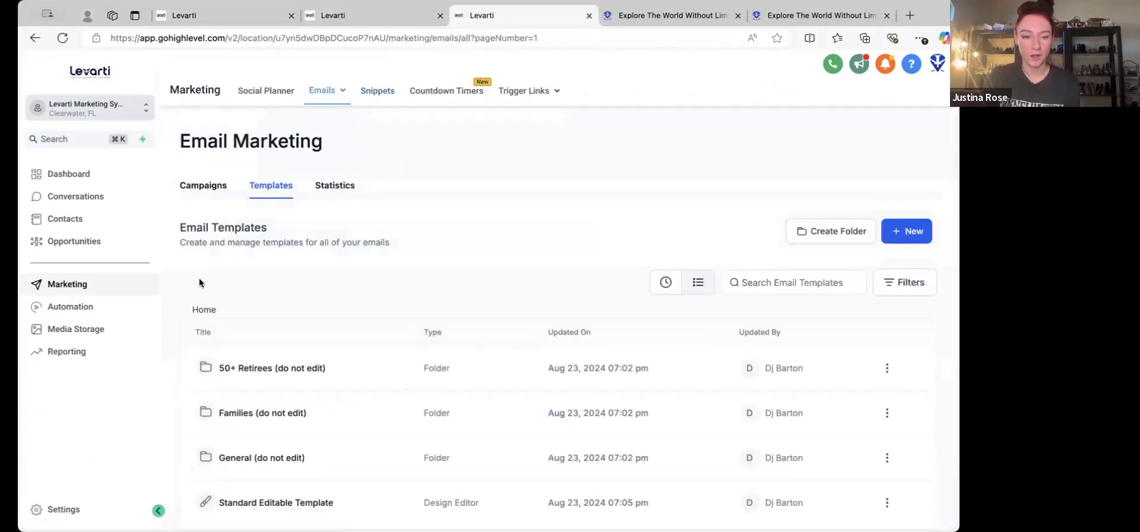
{"action": "scroll", "coordinate": [200, 283], "scroll_direction": "down", "scroll_amount": 2}
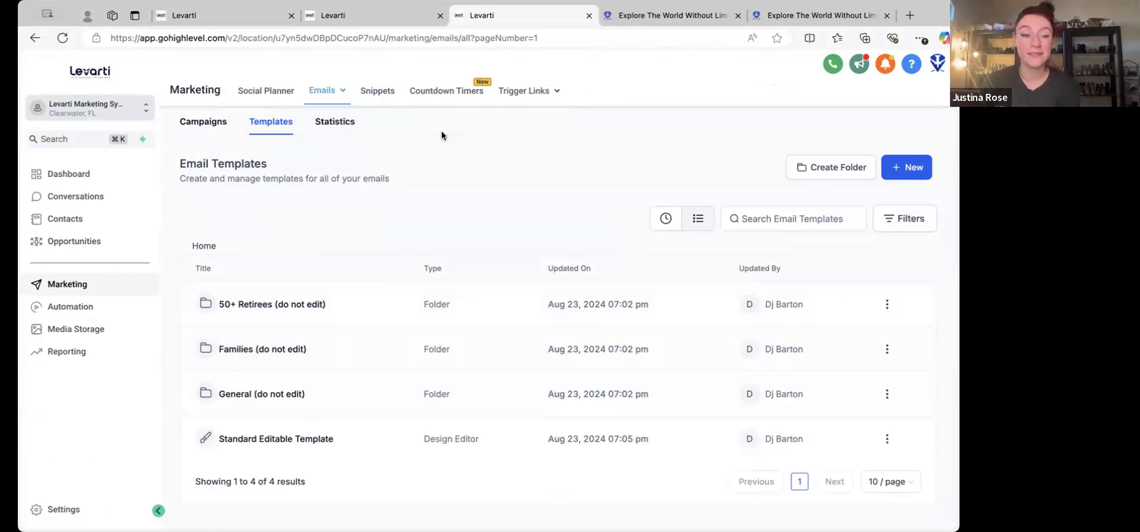
Step: Review the branches and emails of the 1. Welcome Sequence workflow, and look at its publish option in the workflow list
{"action": "left_click", "coordinate": [80, 307]}
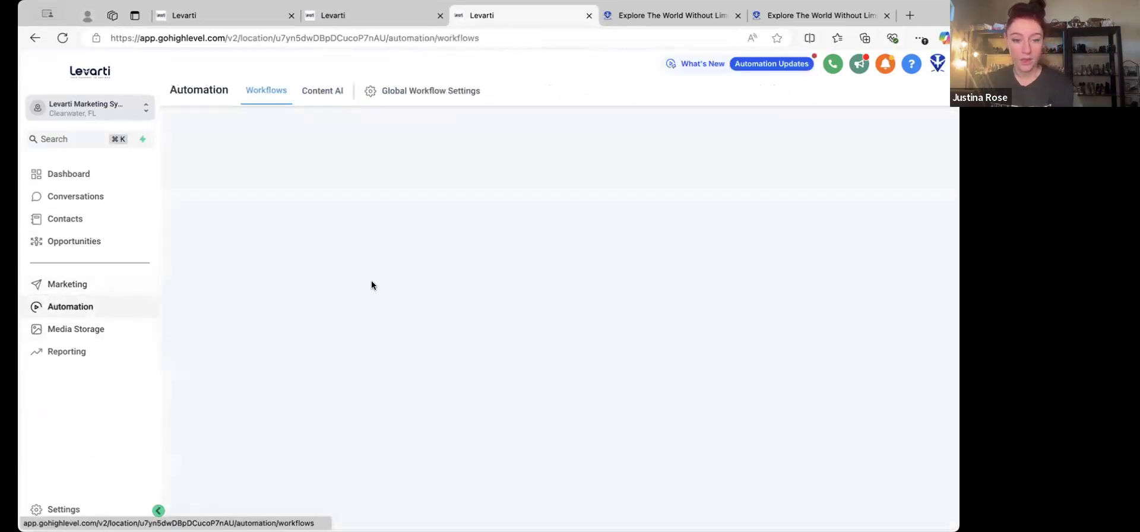
{"action": "left_click_drag", "start_coordinate": [200, 296], "coordinate": [286, 298]}
{"action": "left_click", "coordinate": [286, 298]}
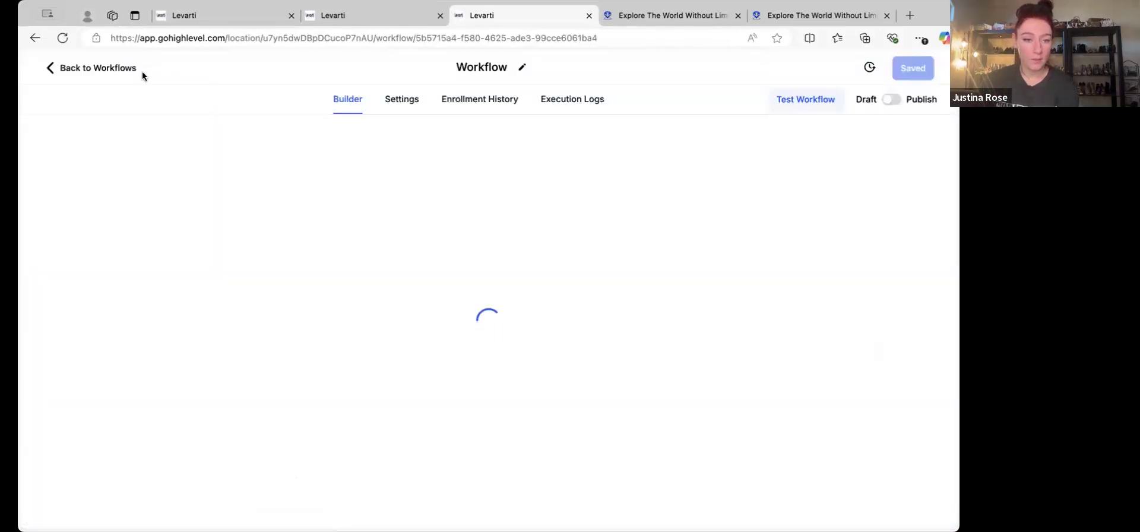
{"action": "scroll", "coordinate": [224, 186], "scroll_direction": "down", "scroll_amount": 5}
{"action": "scroll", "coordinate": [224, 186], "scroll_direction": "down", "scroll_amount": 10}
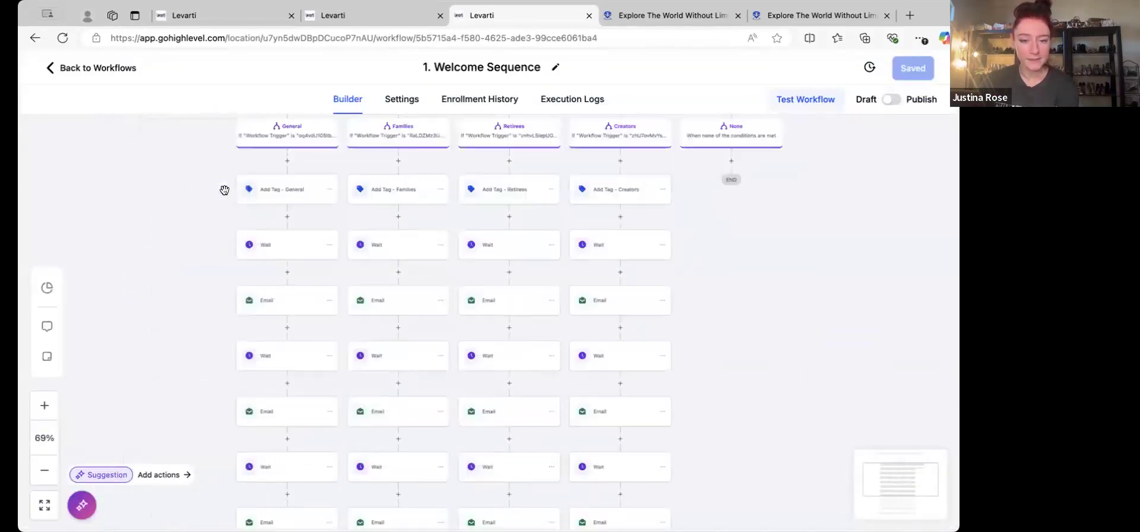
{"action": "scroll", "coordinate": [224, 186], "scroll_direction": "down", "scroll_amount": 5}
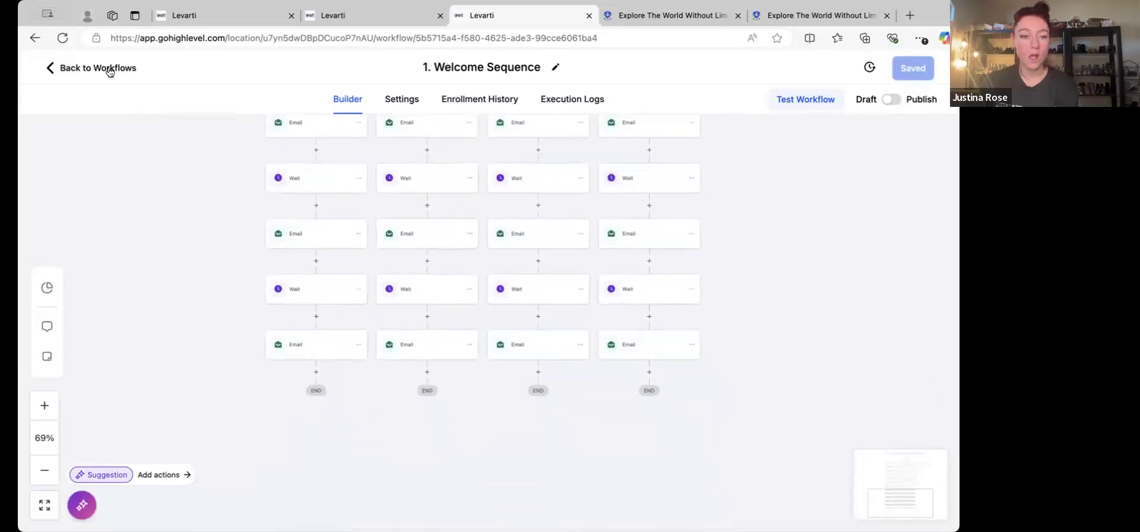
{"action": "left_click", "coordinate": [110, 68]}
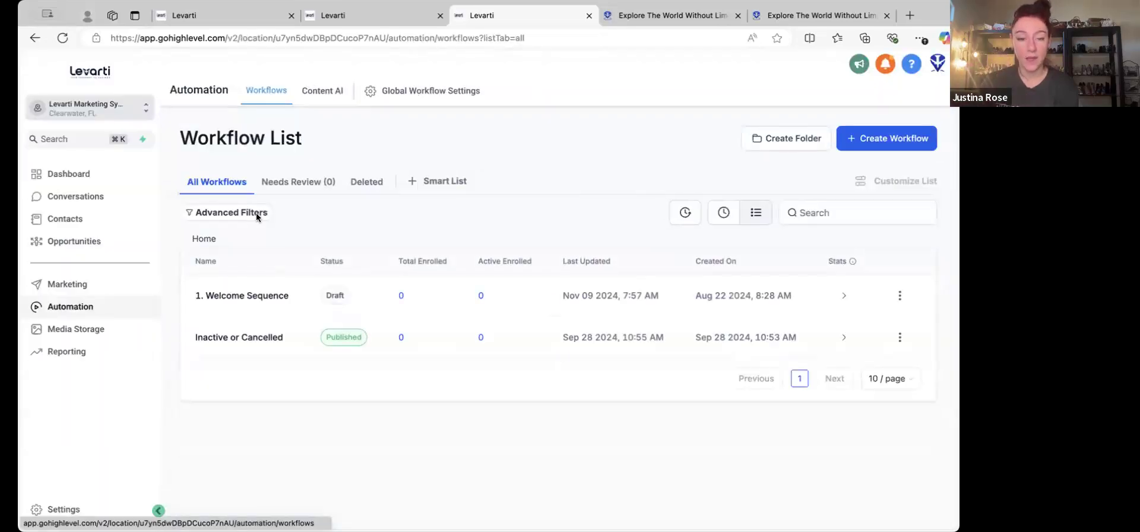
{"action": "left_click", "coordinate": [899, 295]}
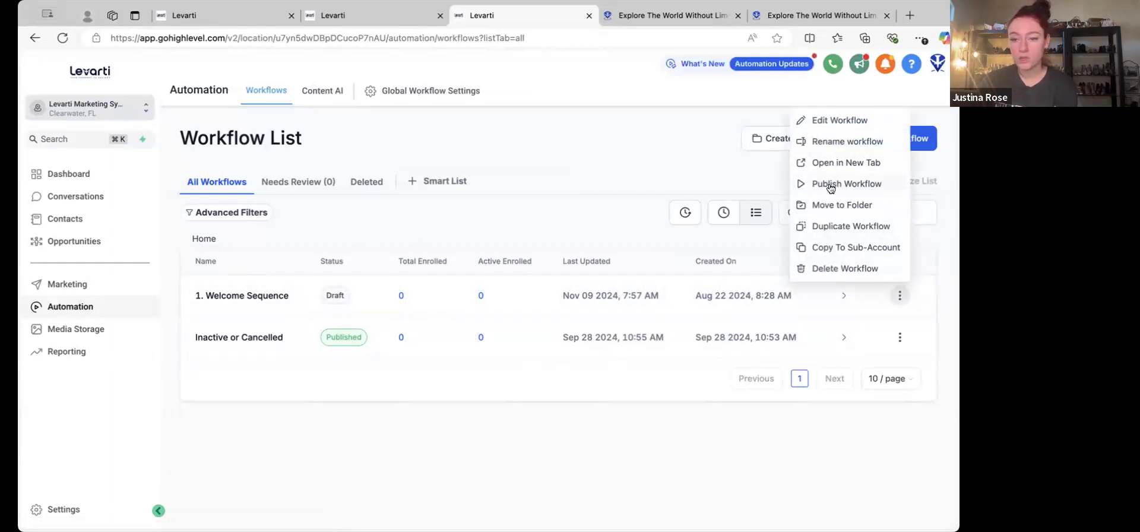
{"action": "left_click", "coordinate": [593, 158]}
Step: Return to the email templates and look through the 50+ Retirees (do not edit) folder
{"action": "left_click", "coordinate": [91, 290]}
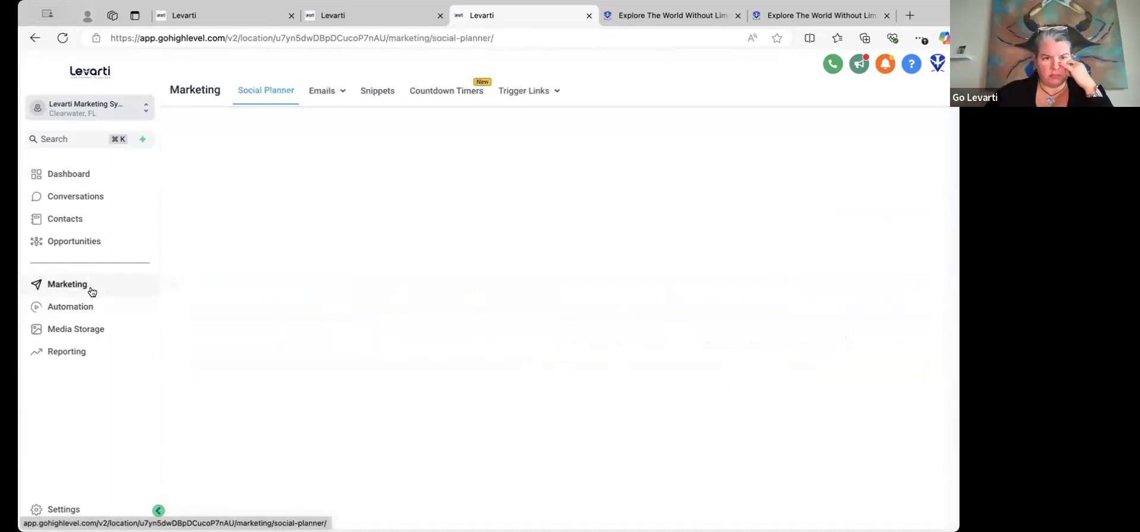
{"action": "mouse_move", "coordinate": [328, 115]}
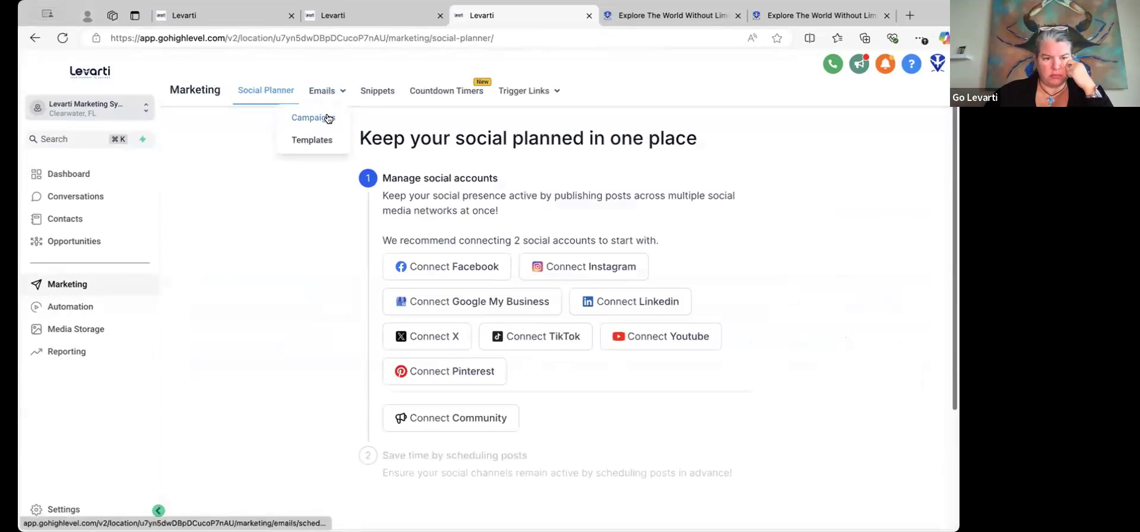
{"action": "left_click", "coordinate": [314, 141]}
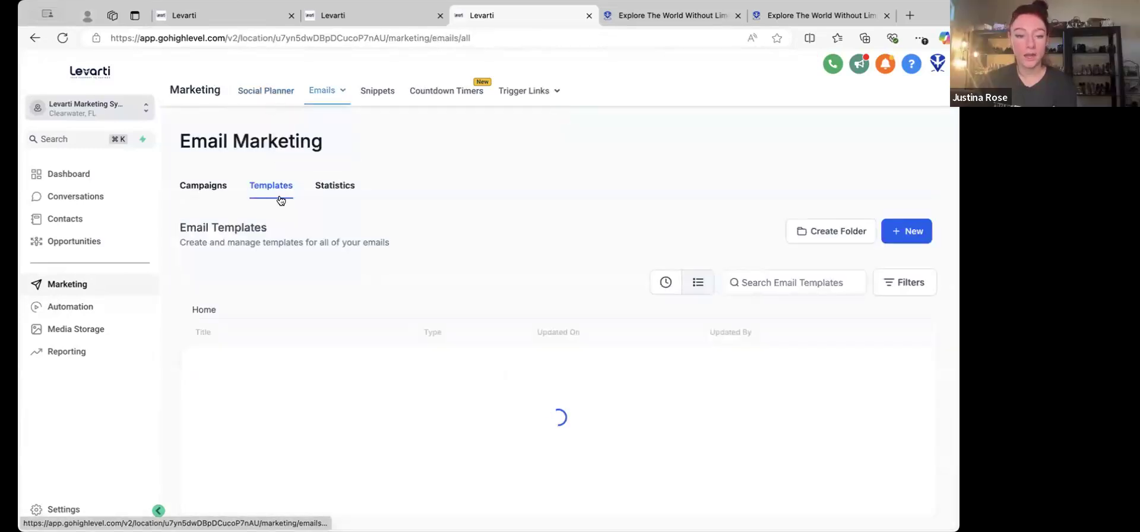
{"action": "scroll", "coordinate": [436, 235], "scroll_direction": "down", "scroll_amount": 2}
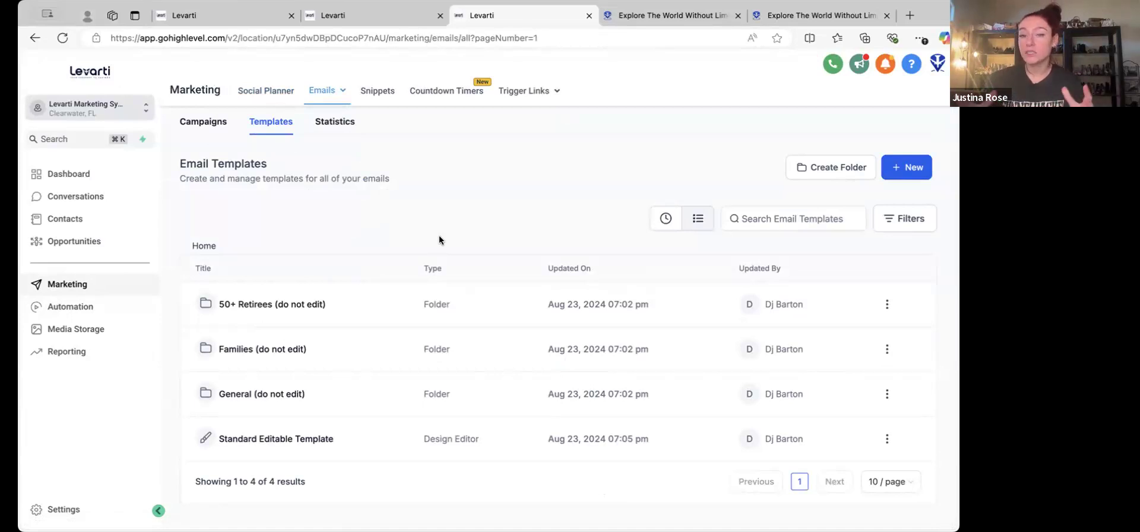
{"action": "left_click", "coordinate": [268, 306]}
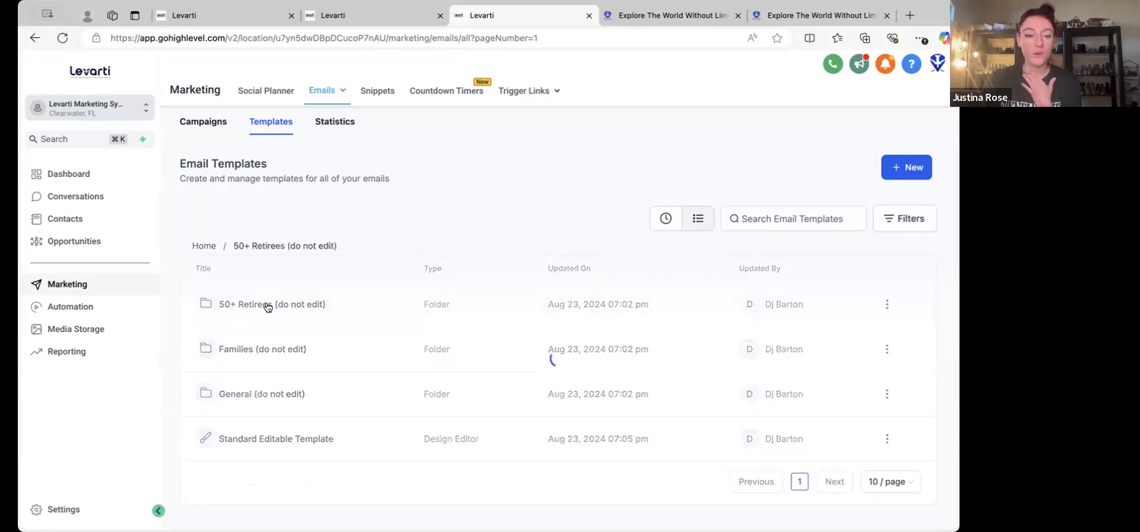
{"action": "scroll", "coordinate": [408, 323], "scroll_direction": "down", "scroll_amount": 1}
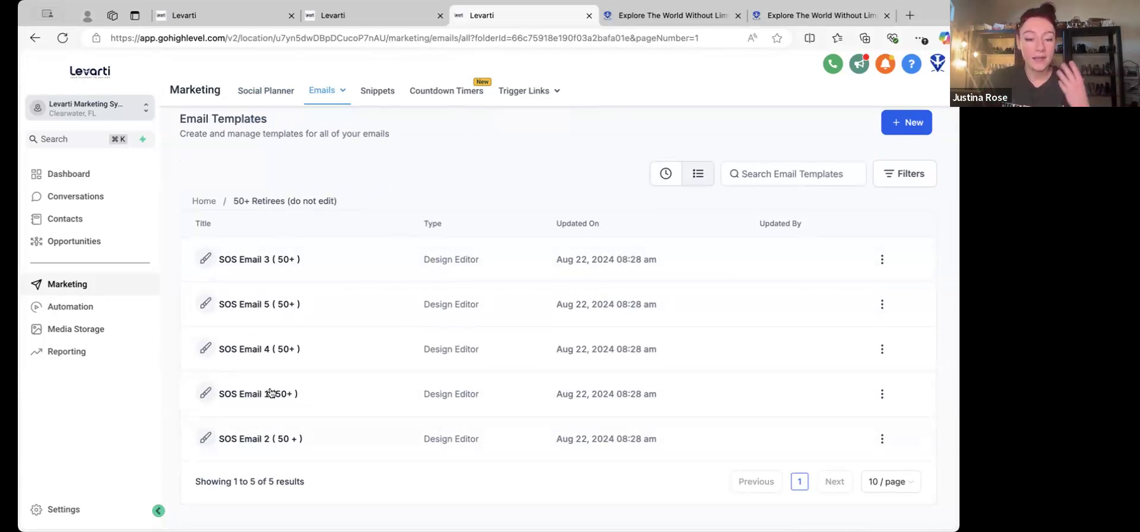
Step: Open the SOS Email 5 ( 50+ ) template and read through its story, call to action and sign-off
{"action": "left_click", "coordinate": [279, 304]}
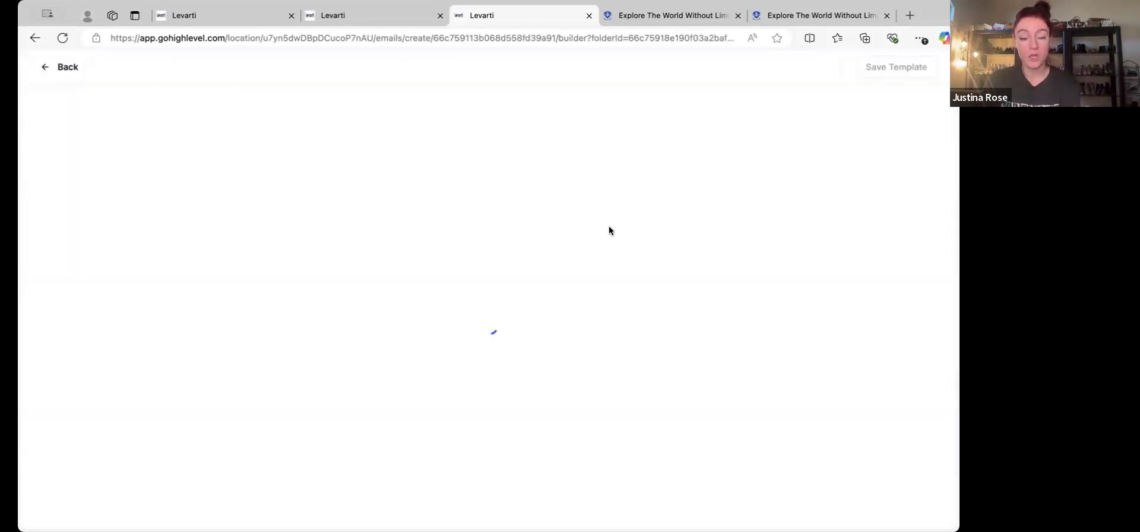
{"action": "scroll", "coordinate": [570, 269], "scroll_direction": "down", "scroll_amount": 15}
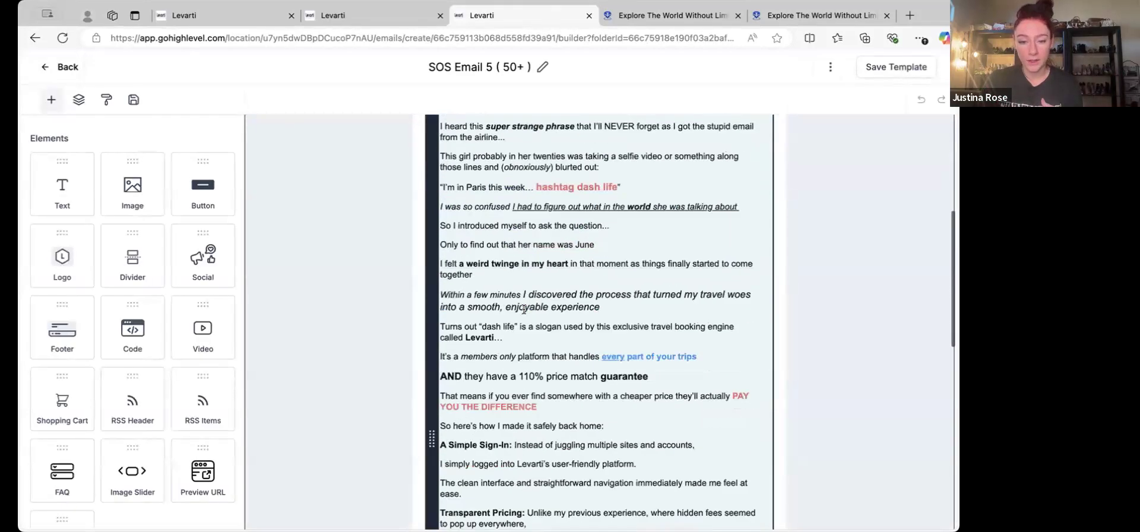
{"action": "scroll", "coordinate": [524, 308], "scroll_direction": "down", "scroll_amount": 5}
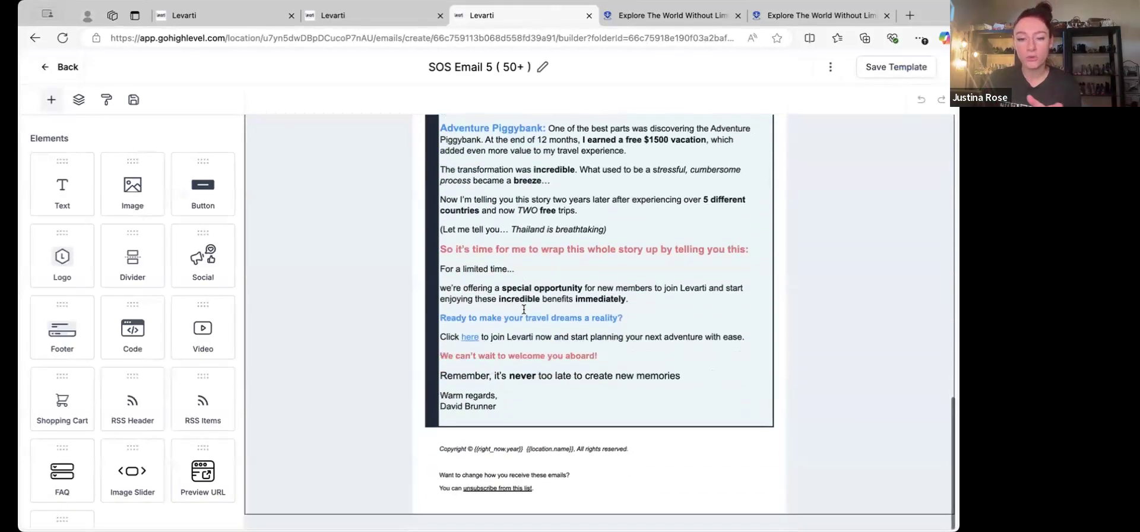
{"action": "scroll", "coordinate": [368, 275], "scroll_direction": "up", "scroll_amount": 8}
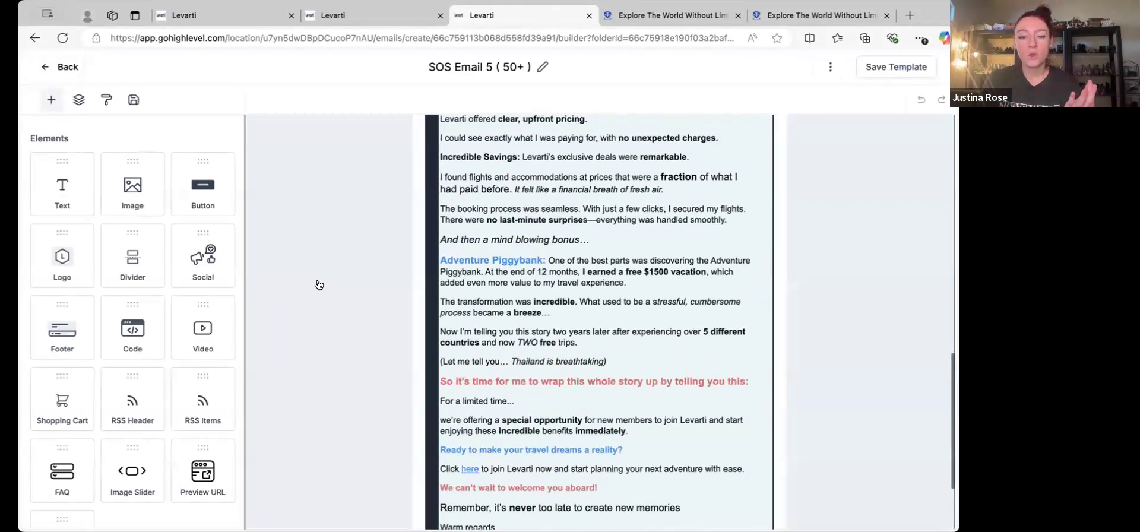
Step: Reread the benefits and closing of the SOS Email 5 ( 50+ ) template, highlighting the sender's name in the sign-off
{"action": "scroll", "coordinate": [367, 275], "scroll_direction": "up", "scroll_amount": 2}
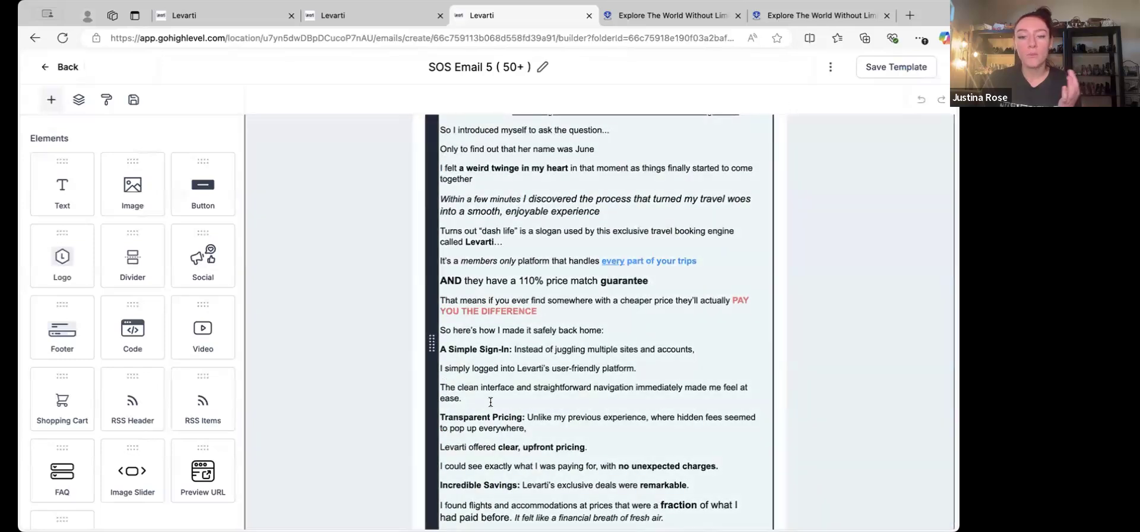
{"action": "scroll", "coordinate": [610, 295], "scroll_direction": "down", "scroll_amount": 10}
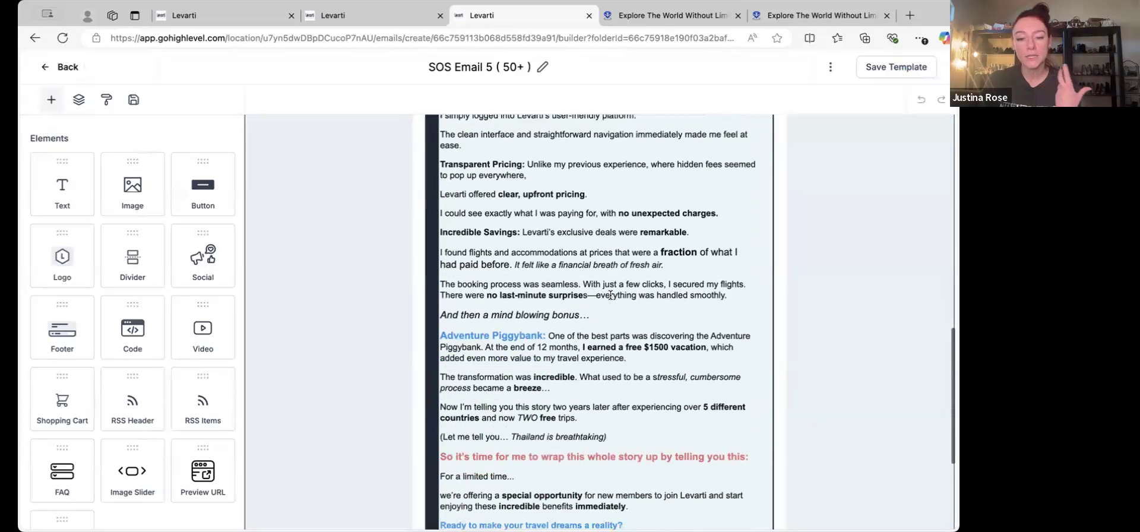
{"action": "left_click_drag", "start_coordinate": [509, 440], "coordinate": [439, 440]}
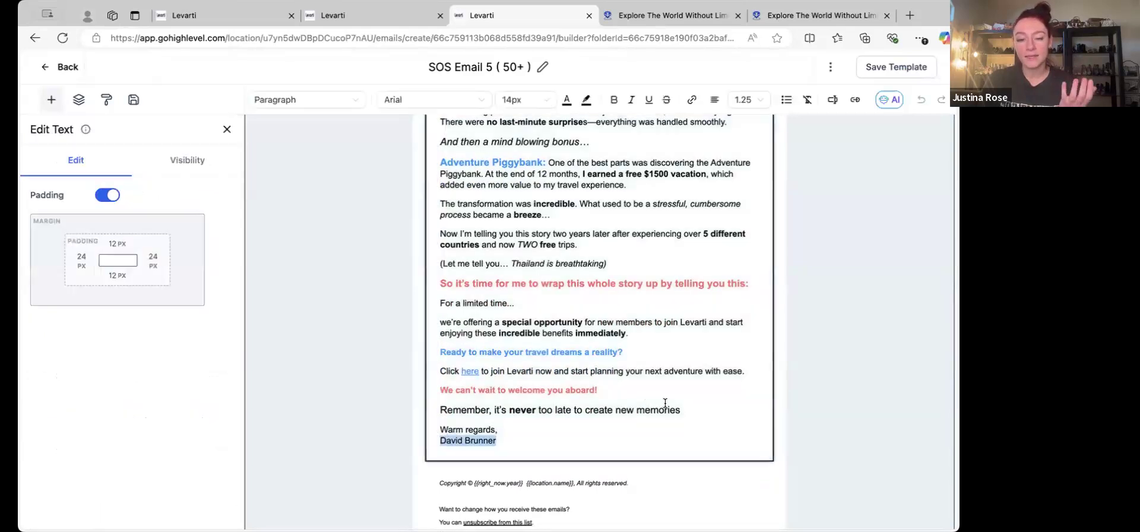
{"action": "left_click", "coordinate": [701, 409]}
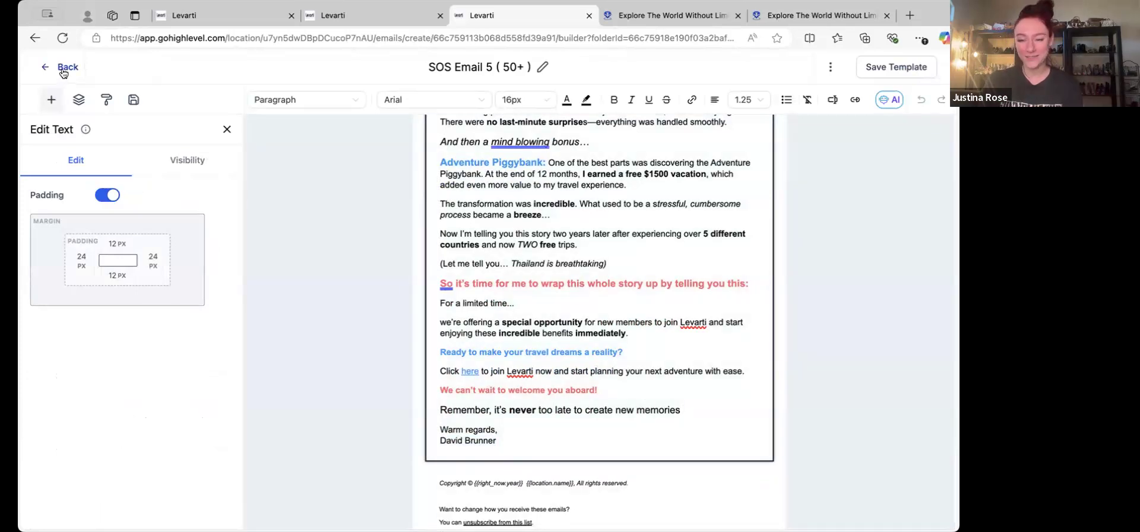
Step: Leave the SOS Email 5 ( 50+ ) template and open the Families (do not edit) folder of email templates
{"action": "left_click", "coordinate": [63, 70]}
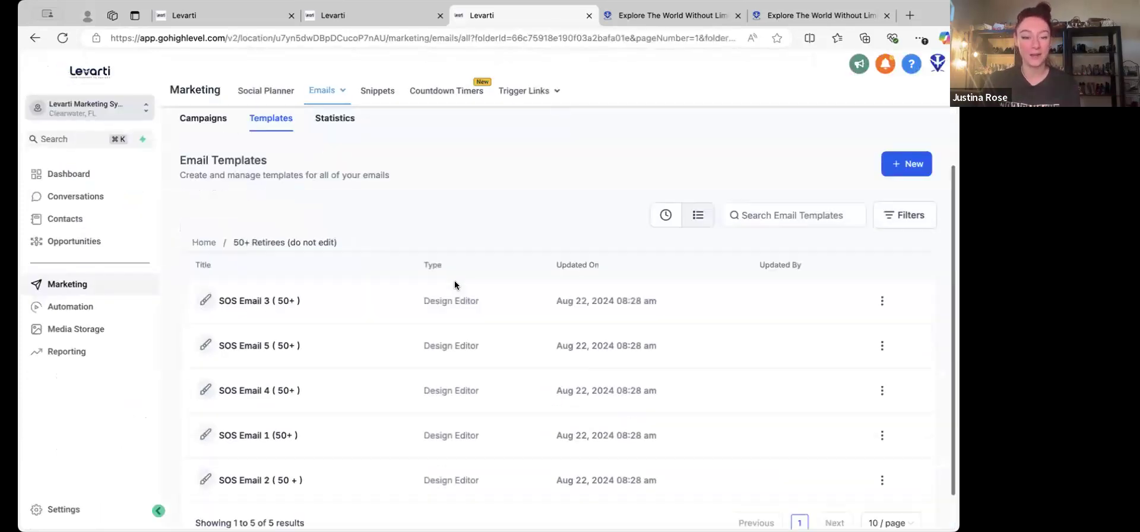
{"action": "scroll", "coordinate": [455, 285], "scroll_direction": "down", "scroll_amount": 1}
{"action": "left_click", "coordinate": [203, 201]}
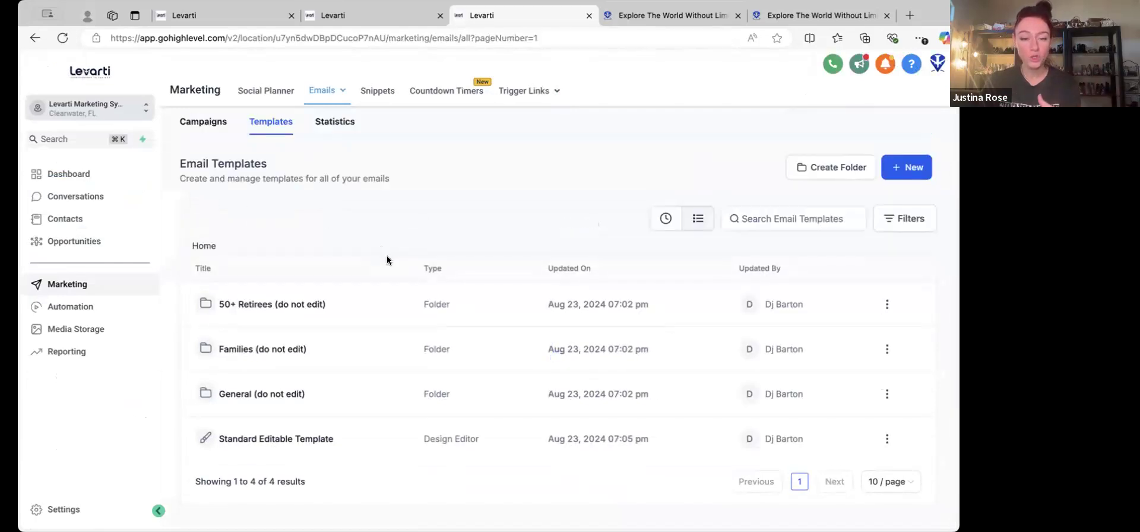
{"action": "left_click", "coordinate": [268, 346]}
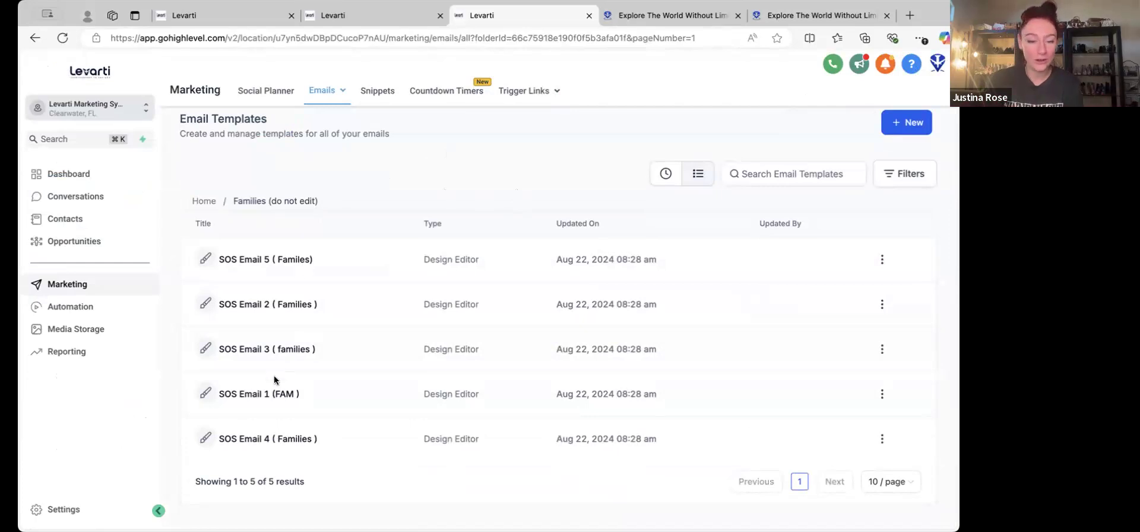
Step: Open the SOS Email 1 (FAM ) template and read it, highlighting the P.S. line and its Click here link
{"action": "left_click", "coordinate": [255, 392]}
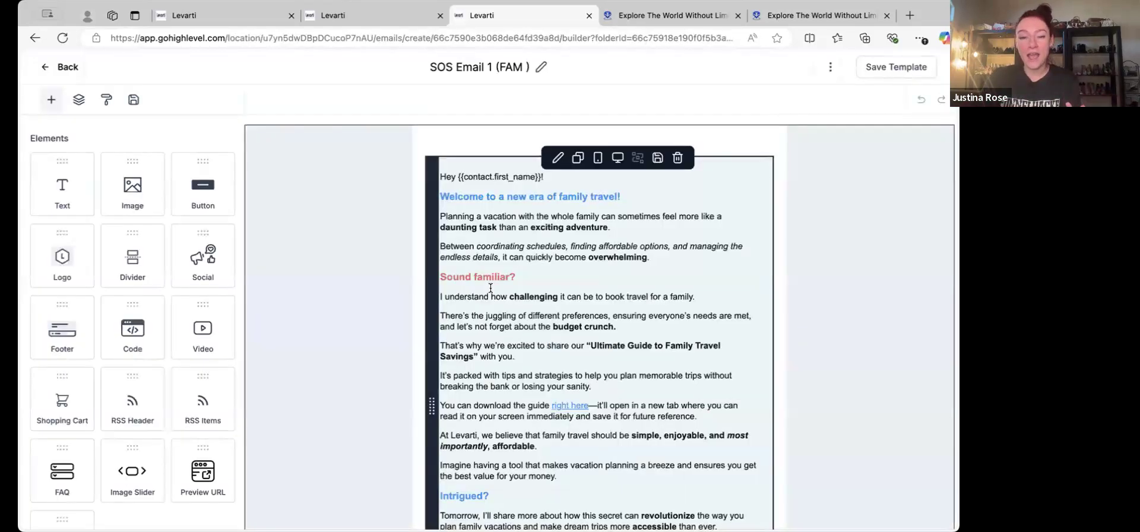
{"action": "scroll", "coordinate": [491, 288], "scroll_direction": "down", "scroll_amount": 5}
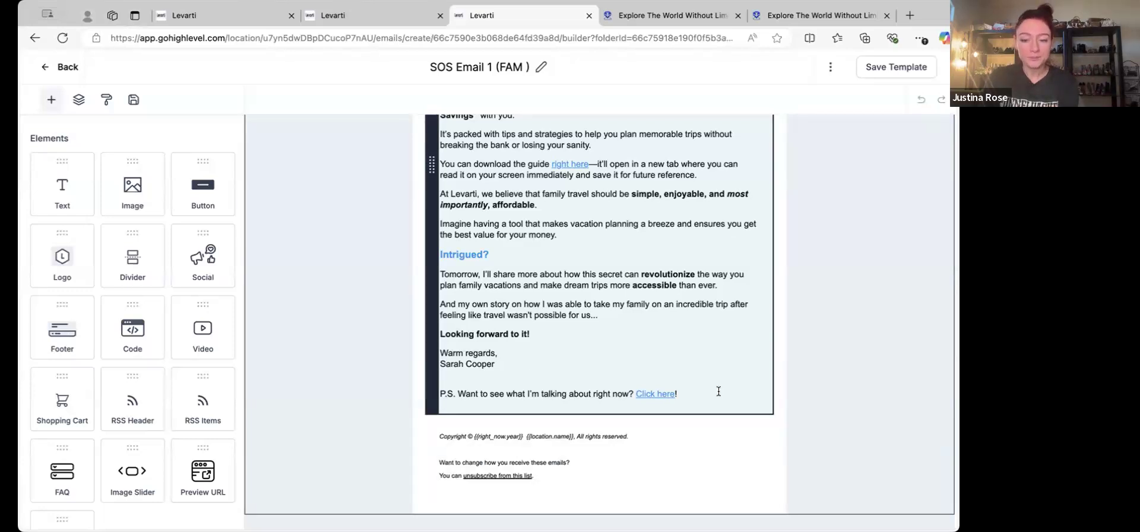
{"action": "left_click_drag", "start_coordinate": [719, 392], "coordinate": [436, 394]}
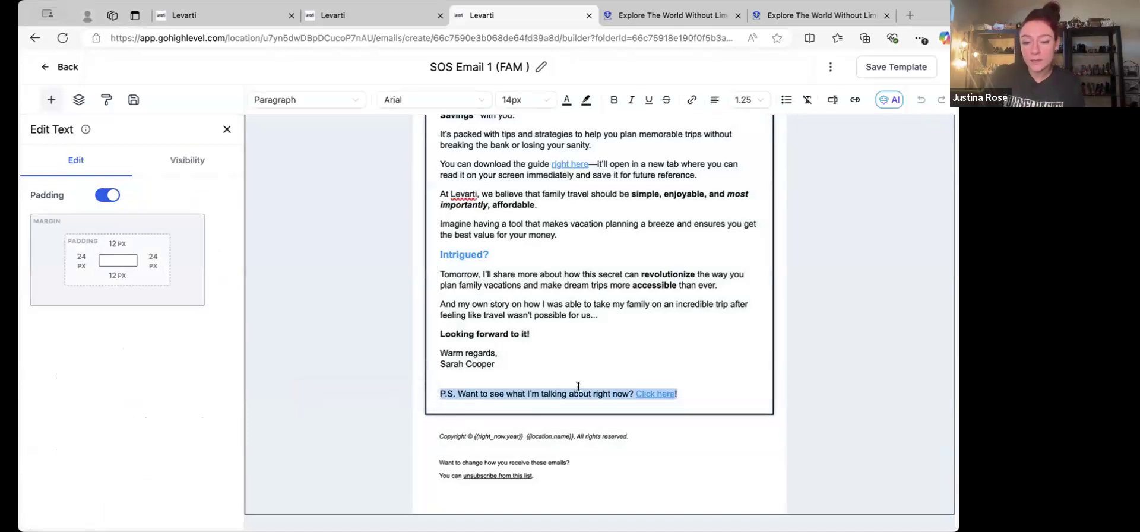
{"action": "left_click_drag", "start_coordinate": [691, 392], "coordinate": [638, 389]}
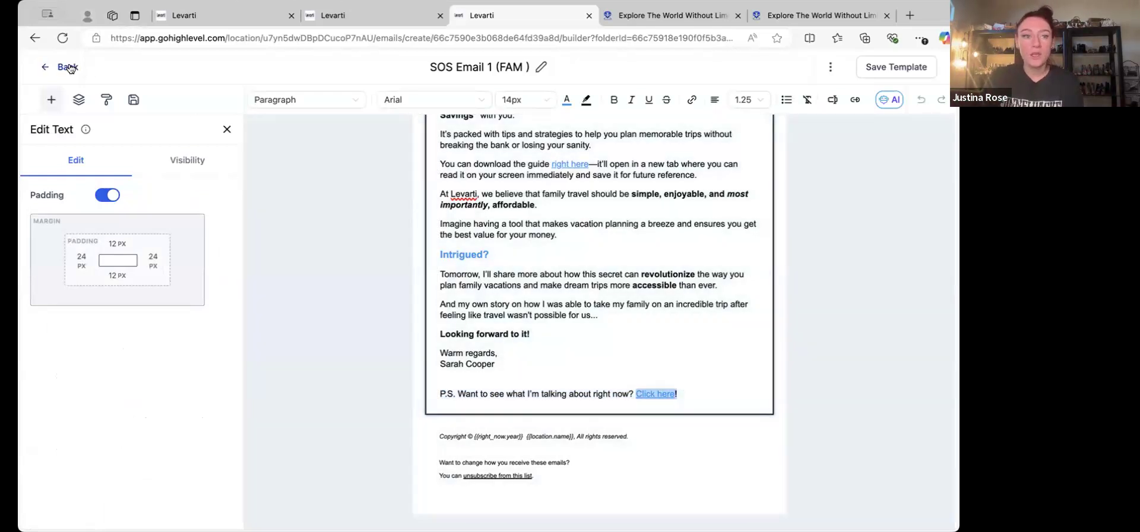
Step: Return to the top-level email templates list, and view the list of automation workflows
{"action": "left_click", "coordinate": [67, 68]}
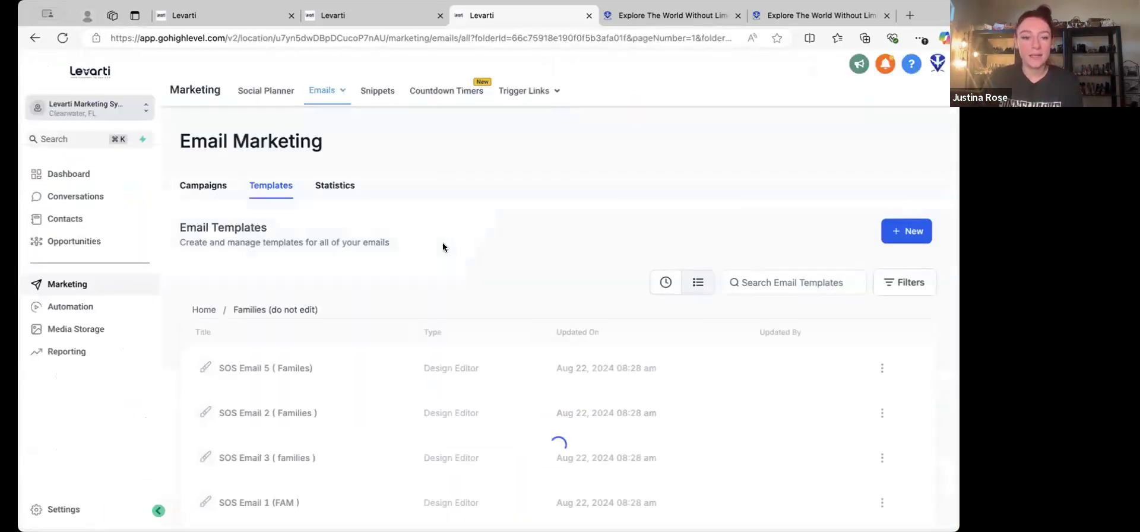
{"action": "left_click", "coordinate": [204, 289]}
{"action": "scroll", "coordinate": [383, 229], "scroll_direction": "down", "scroll_amount": 1}
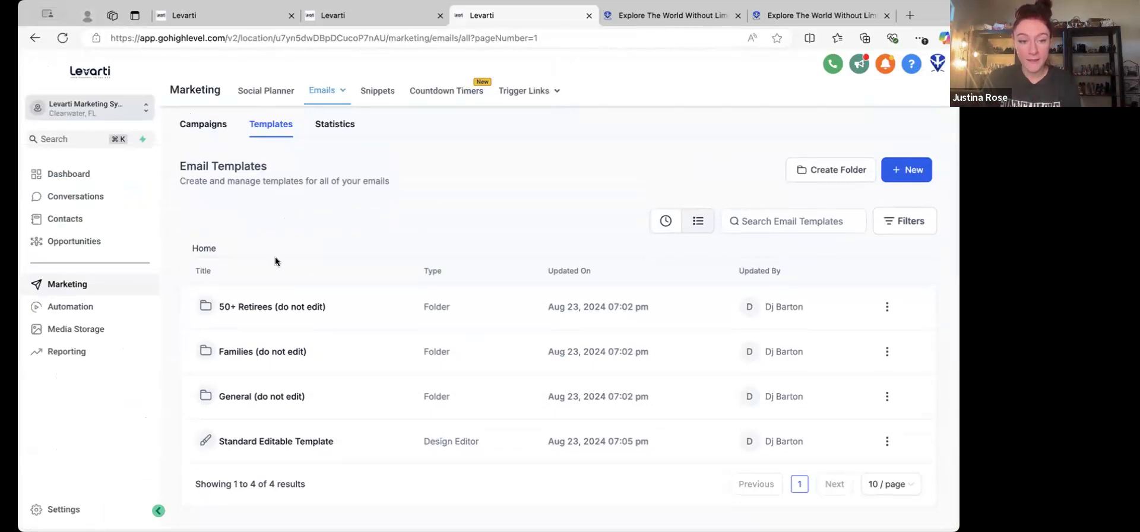
{"action": "left_click", "coordinate": [89, 306]}
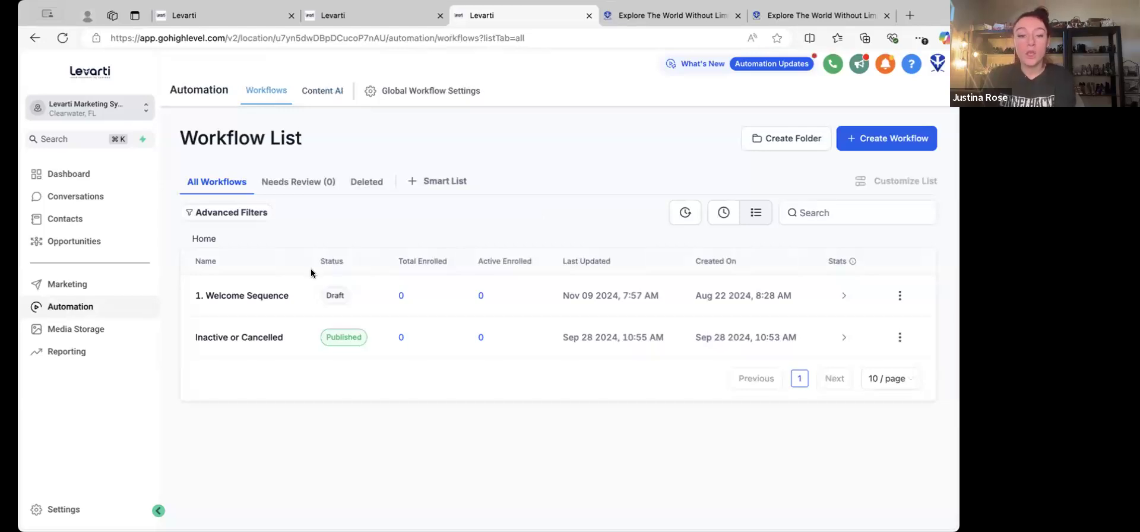
Step: Select the first contact in the contacts list, look at the Add to Automation form, and close it without adding the contact
{"action": "left_click", "coordinate": [107, 226]}
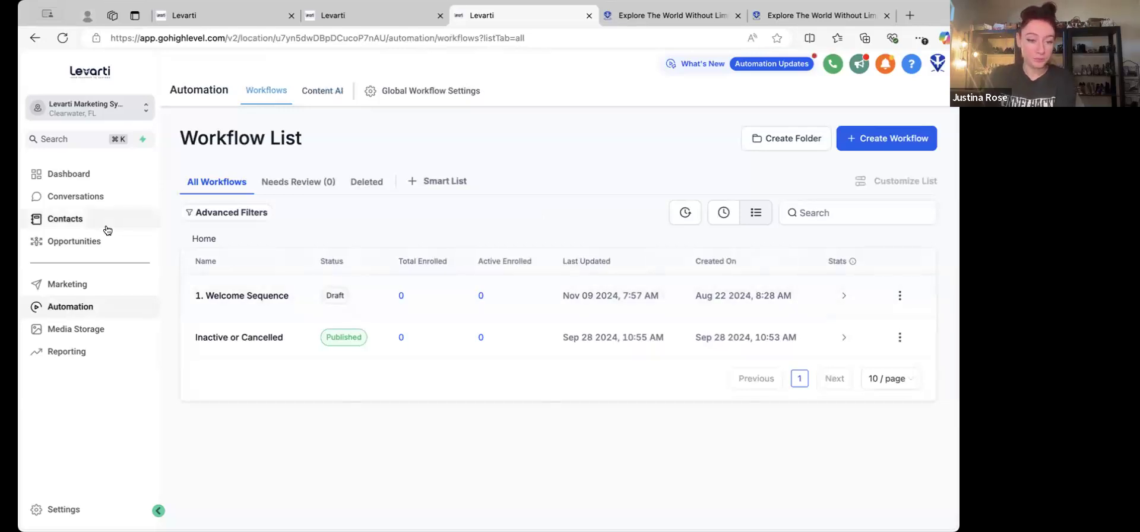
{"action": "left_click", "coordinate": [199, 294]}
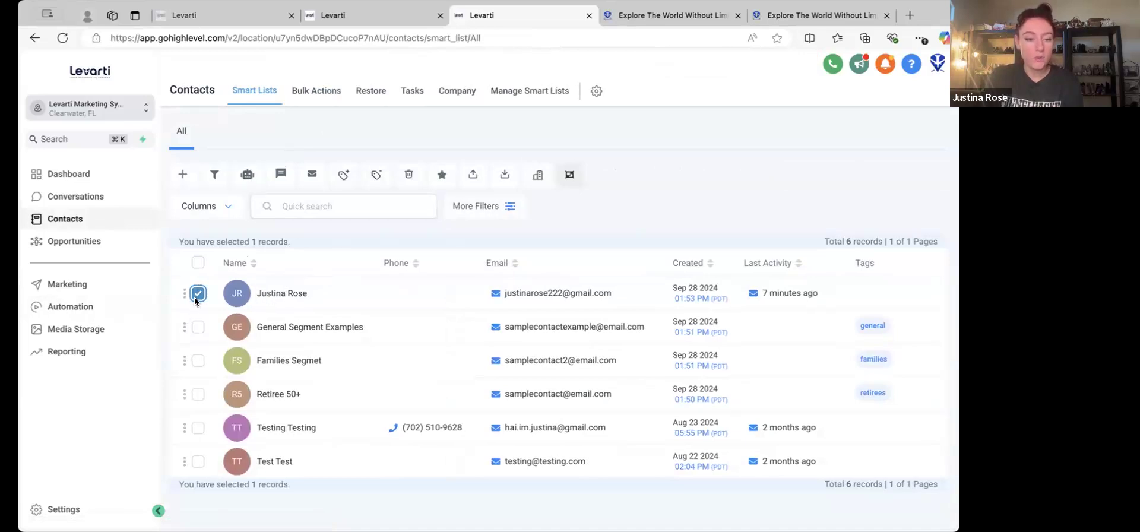
{"action": "left_click", "coordinate": [243, 174]}
{"action": "left_click", "coordinate": [657, 294]}
{"action": "left_click", "coordinate": [608, 232]}
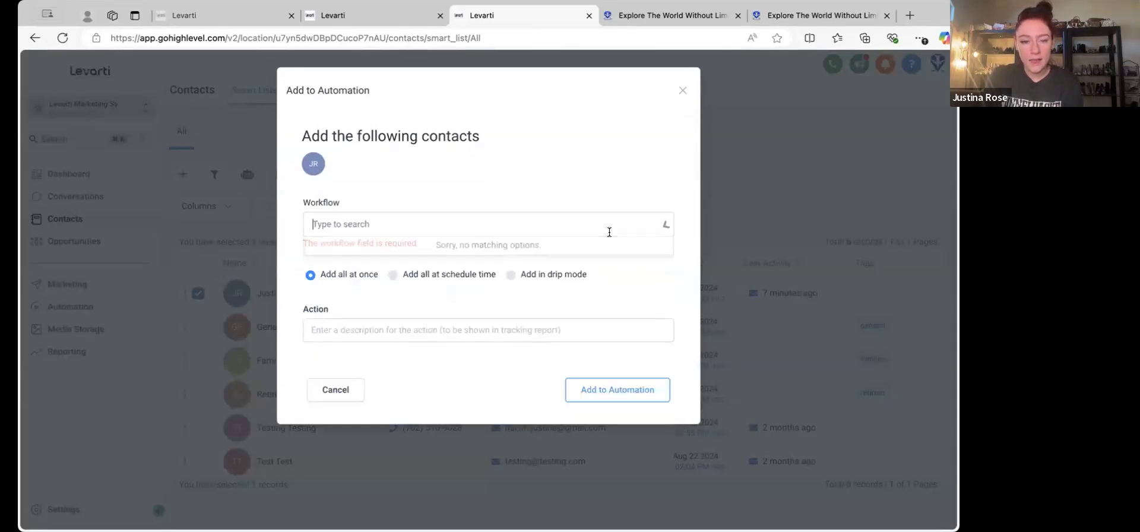
{"action": "left_click", "coordinate": [614, 193]}
{"action": "left_click", "coordinate": [682, 92]}
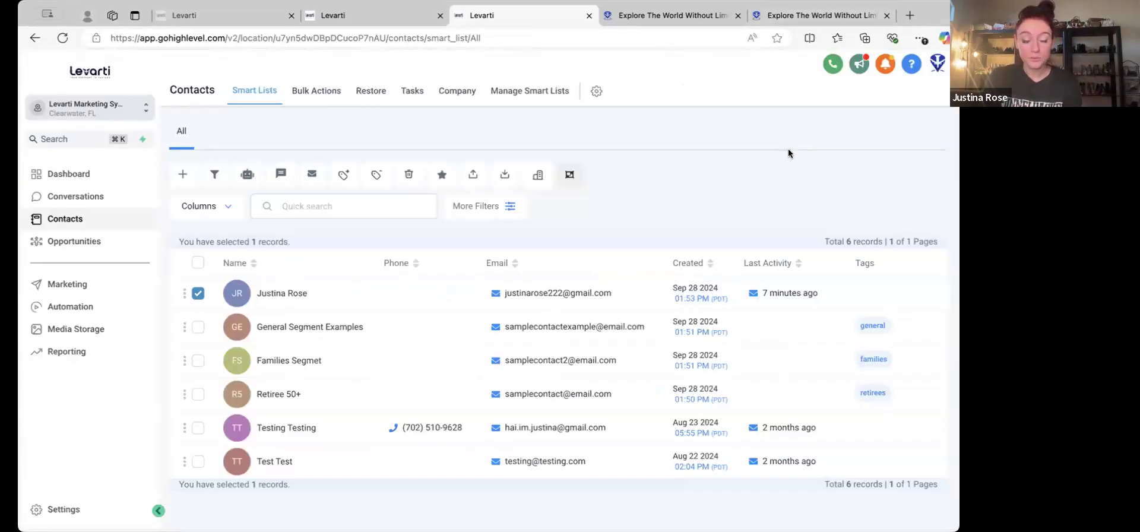
Step: Go back to the email templates and open the Standard Editable Template to view its layout
{"action": "left_click", "coordinate": [69, 285]}
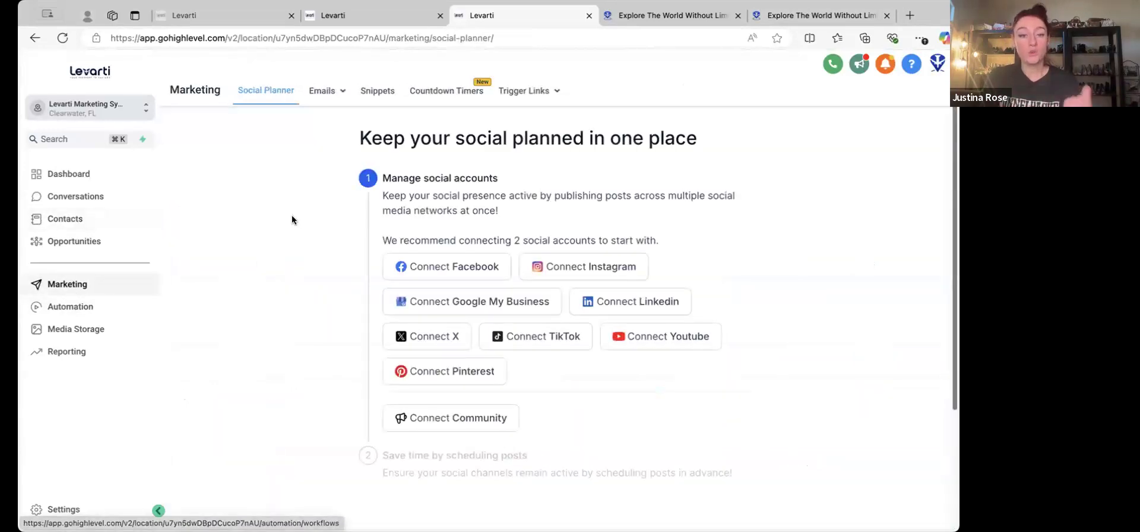
{"action": "mouse_move", "coordinate": [325, 89]}
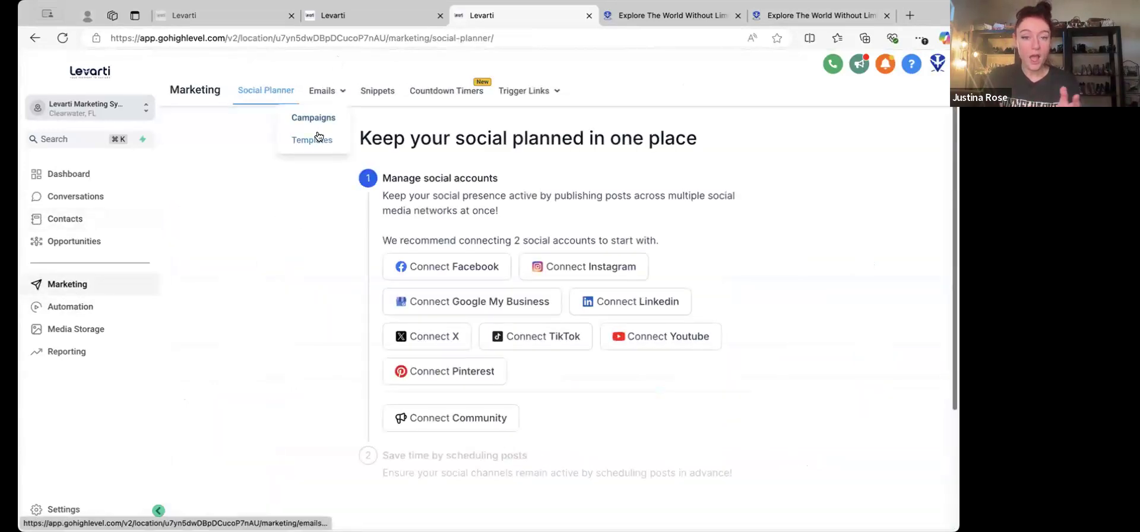
{"action": "left_click", "coordinate": [315, 209]}
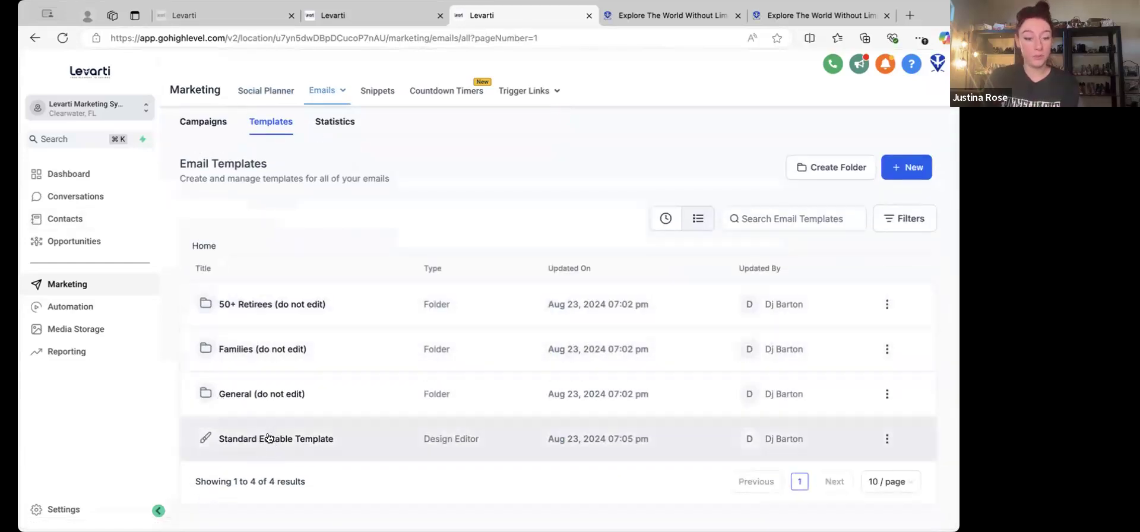
{"action": "left_click", "coordinate": [268, 438]}
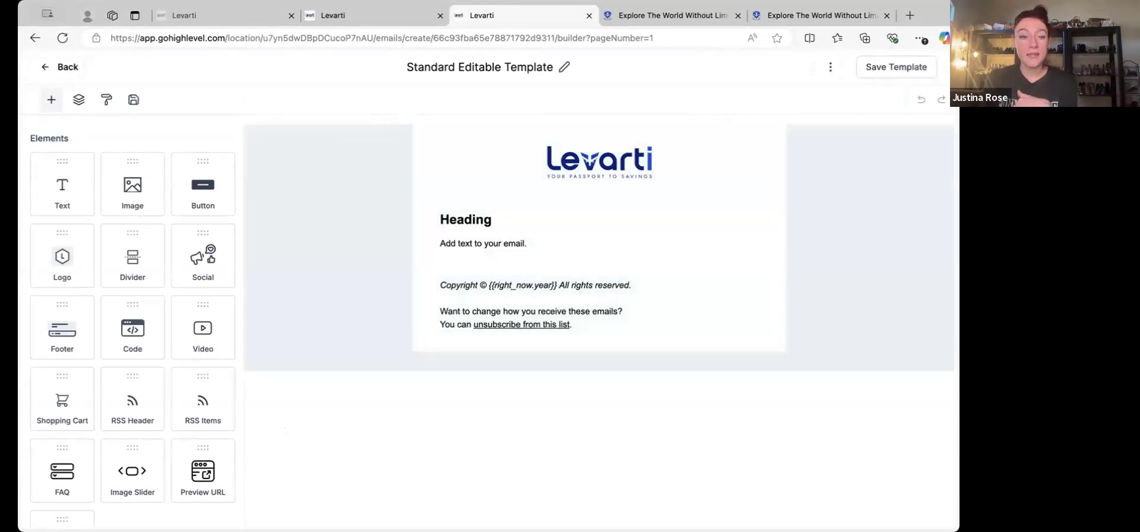
Step: Return to the email templates list and look at the actions available for the Standard Editable Template
{"action": "left_click", "coordinate": [60, 66]}
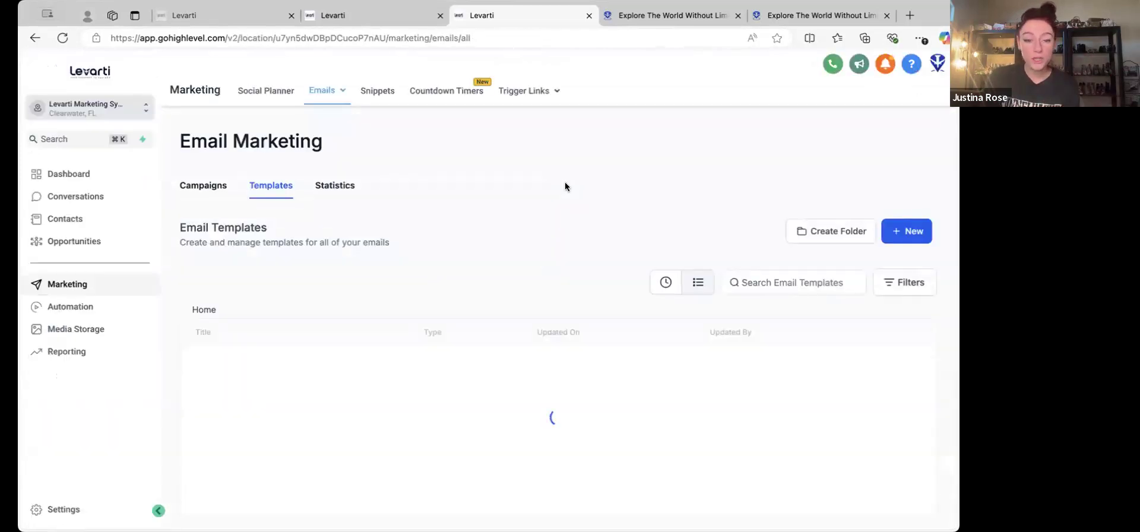
{"action": "scroll", "coordinate": [565, 182], "scroll_direction": "down", "scroll_amount": 2}
{"action": "left_click", "coordinate": [887, 439]}
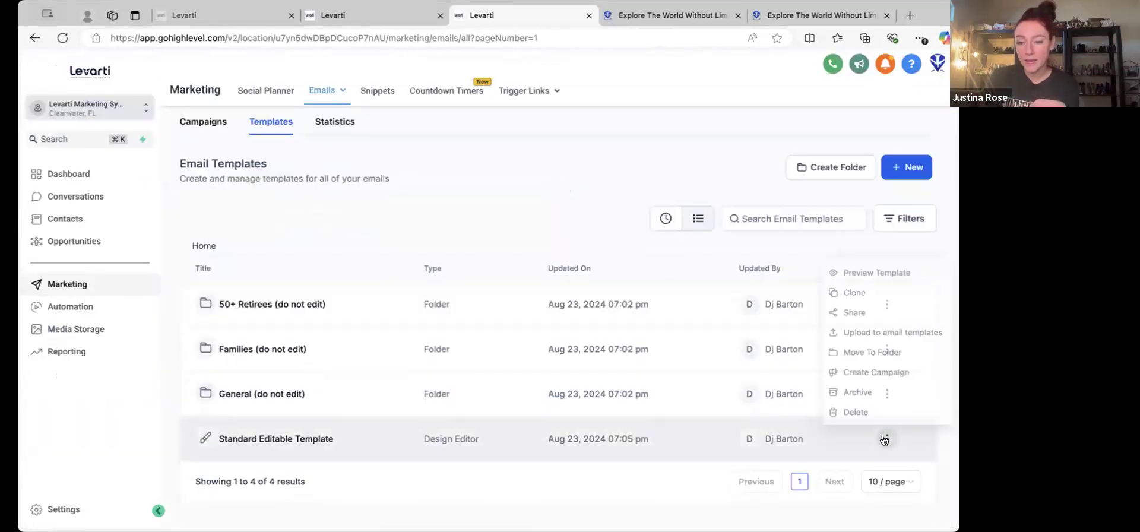
{"action": "left_click", "coordinate": [679, 138]}
Step: Open the library of email marketing templates for a new template and filter it to the Travel & Hospitality category
{"action": "left_click", "coordinate": [899, 170]}
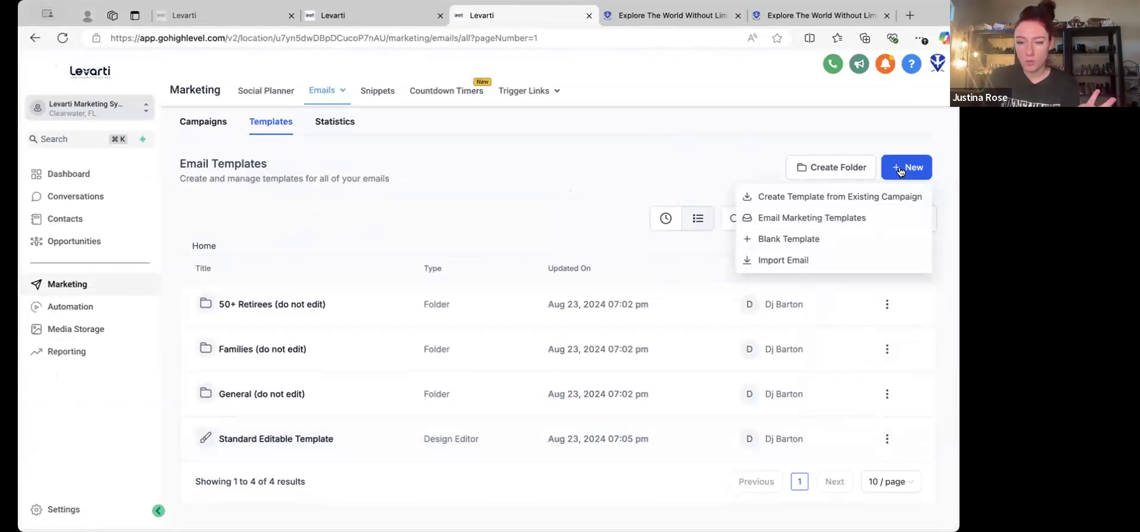
{"action": "left_click", "coordinate": [787, 221]}
{"action": "scroll", "coordinate": [354, 280], "scroll_direction": "down", "scroll_amount": 5}
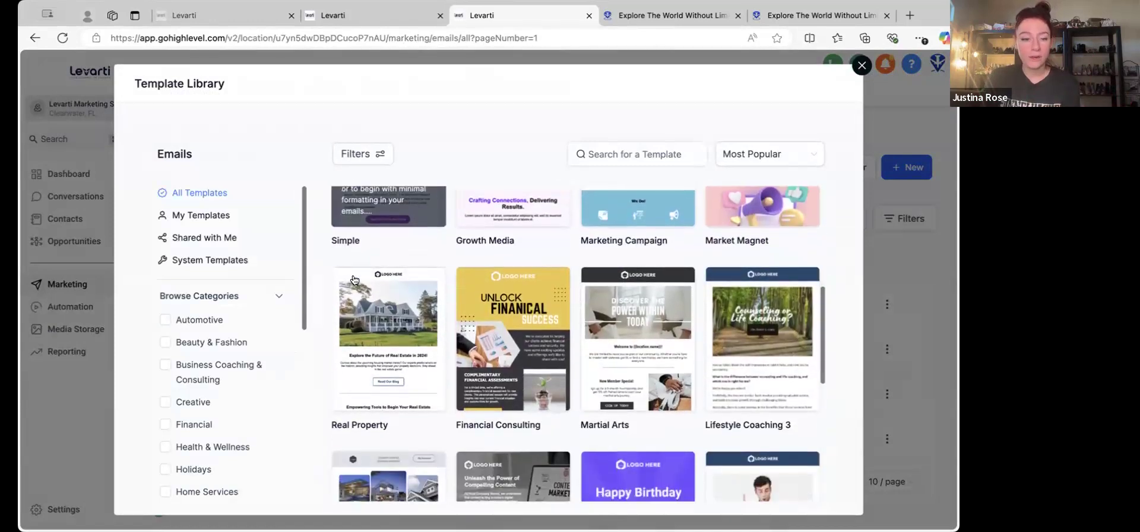
{"action": "scroll", "coordinate": [196, 333], "scroll_direction": "down", "scroll_amount": 3}
{"action": "left_click", "coordinate": [196, 427]}
{"action": "scroll", "coordinate": [212, 395], "scroll_direction": "down", "scroll_amount": 3}
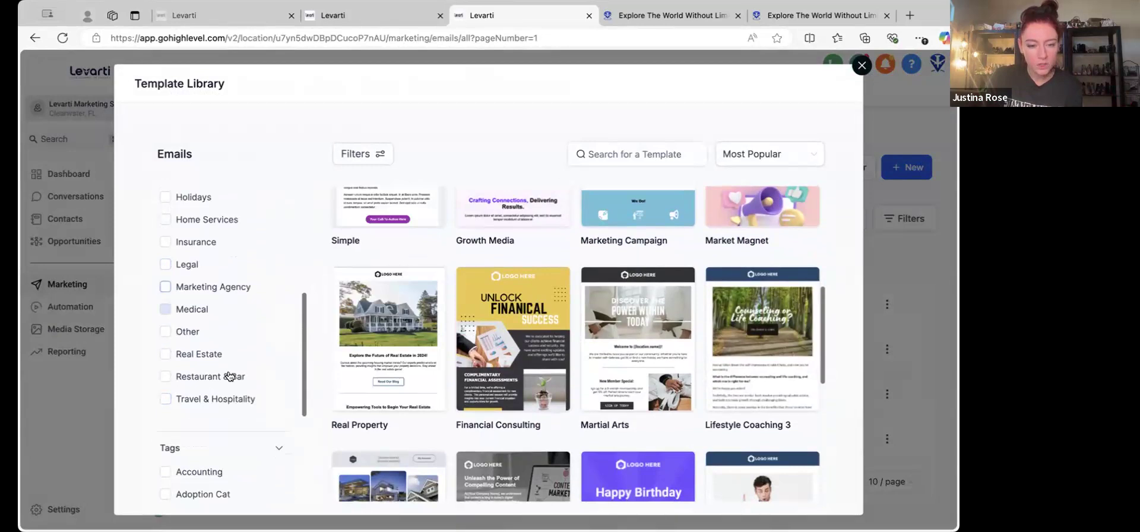
{"action": "scroll", "coordinate": [229, 376], "scroll_direction": "down", "scroll_amount": 3}
{"action": "left_click", "coordinate": [166, 300]}
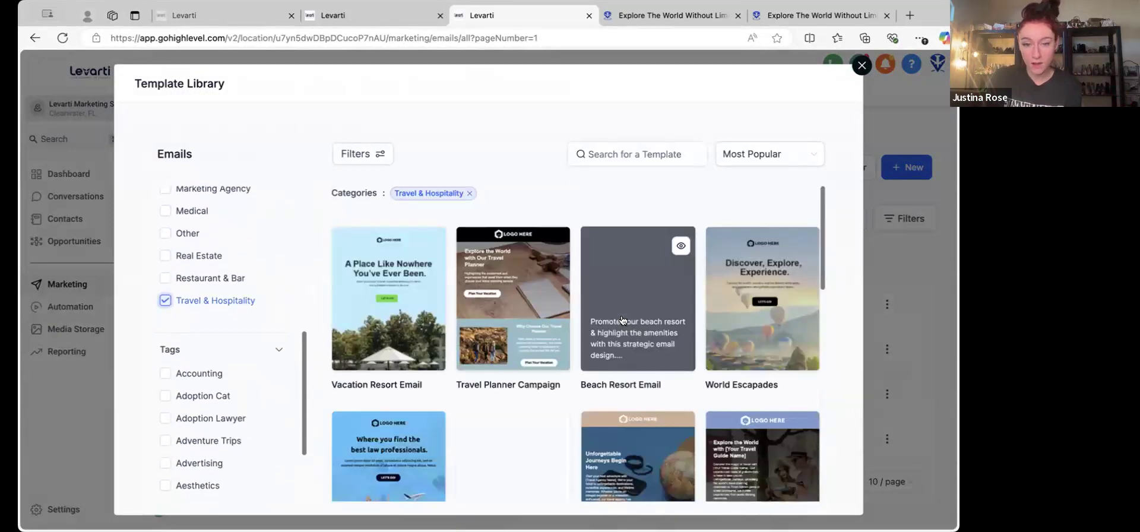
Step: Look through the Travel & Hospitality designs and create a new email template from Beach Resort Email
{"action": "scroll", "coordinate": [638, 388], "scroll_direction": "down", "scroll_amount": 3}
{"action": "scroll", "coordinate": [638, 389], "scroll_direction": "down", "scroll_amount": 2}
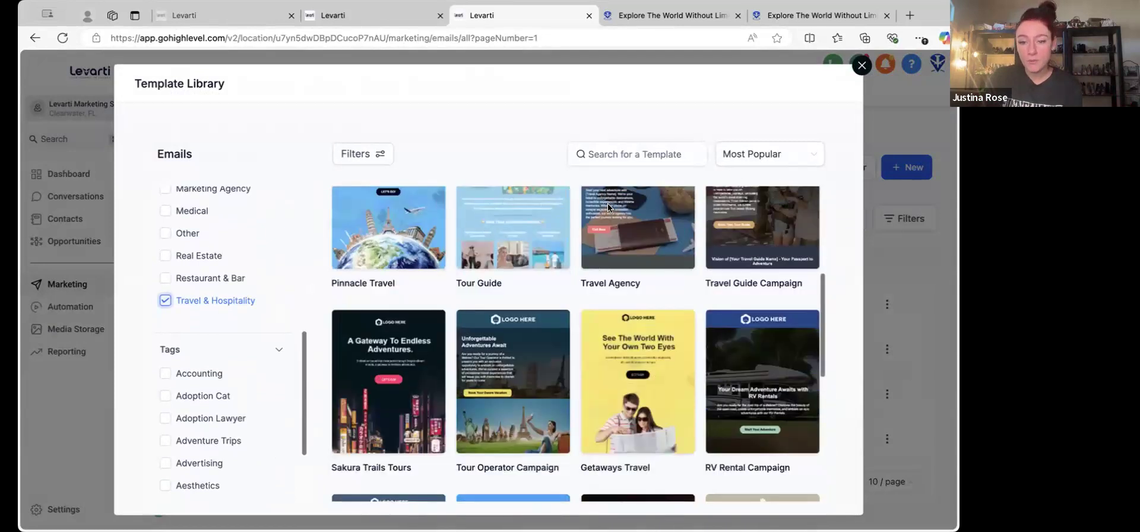
{"action": "scroll", "coordinate": [607, 207], "scroll_direction": "down", "scroll_amount": 7}
{"action": "scroll", "coordinate": [661, 259], "scroll_direction": "up", "scroll_amount": 2}
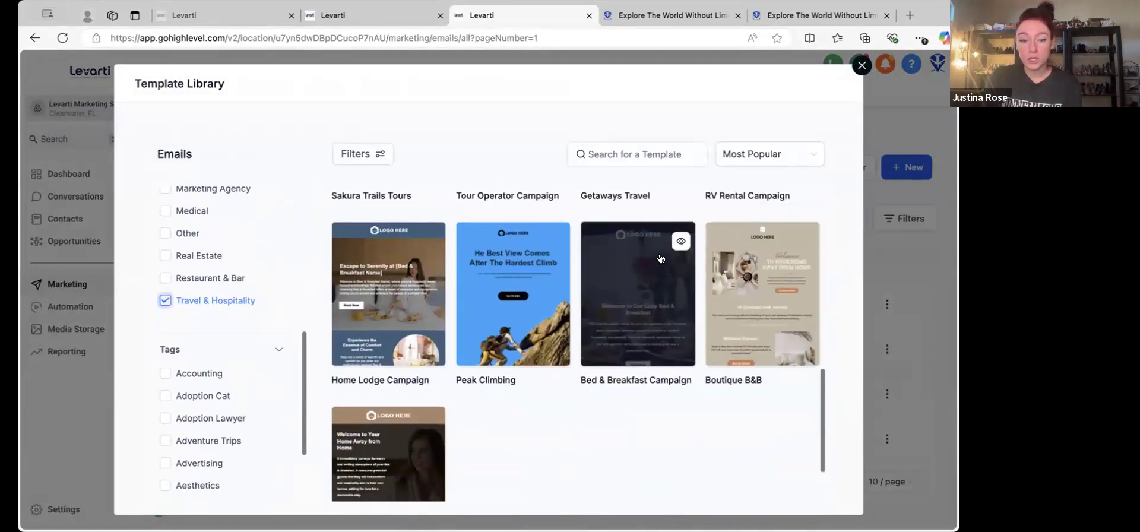
{"action": "scroll", "coordinate": [661, 258], "scroll_direction": "up", "scroll_amount": 1}
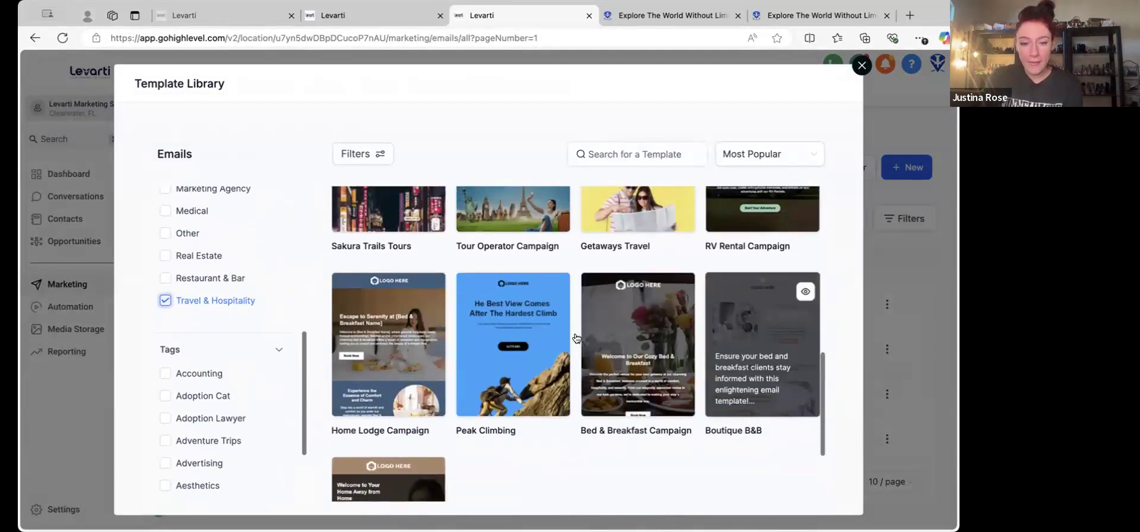
{"action": "scroll", "coordinate": [576, 338], "scroll_direction": "up", "scroll_amount": 6}
{"action": "scroll", "coordinate": [558, 326], "scroll_direction": "down", "scroll_amount": 4}
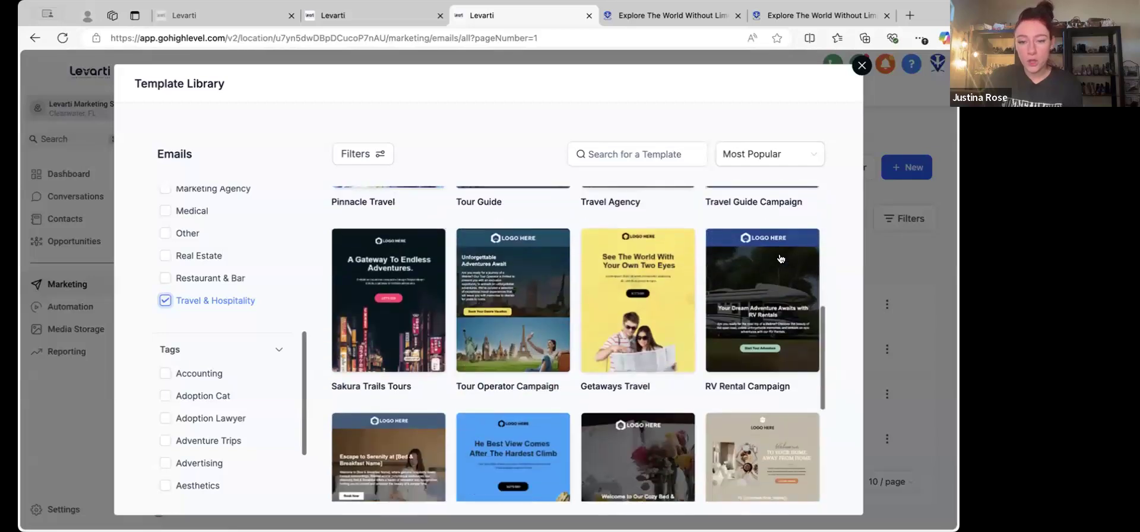
{"action": "scroll", "coordinate": [697, 260], "scroll_direction": "up", "scroll_amount": 5}
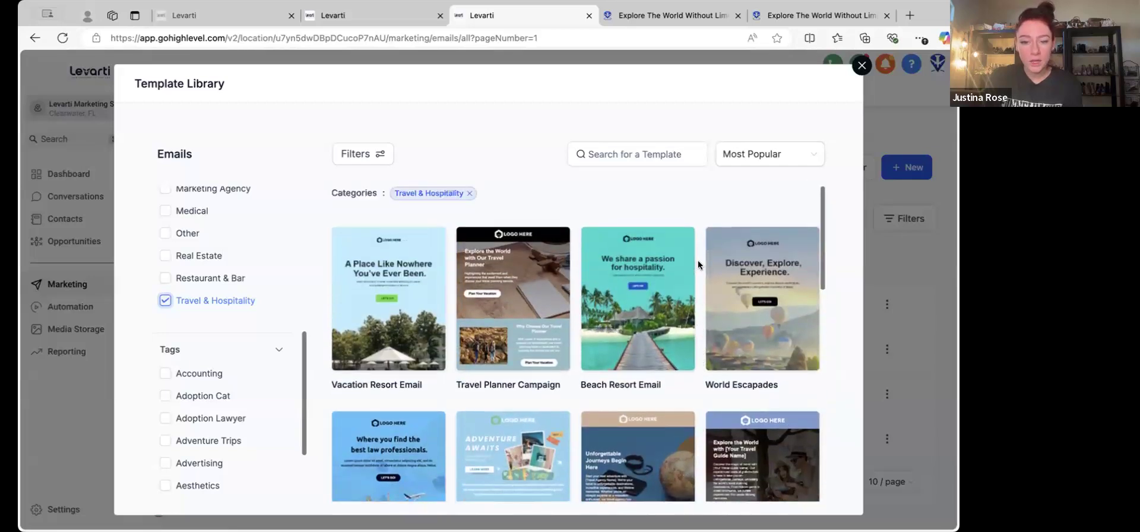
{"action": "left_click", "coordinate": [637, 284]}
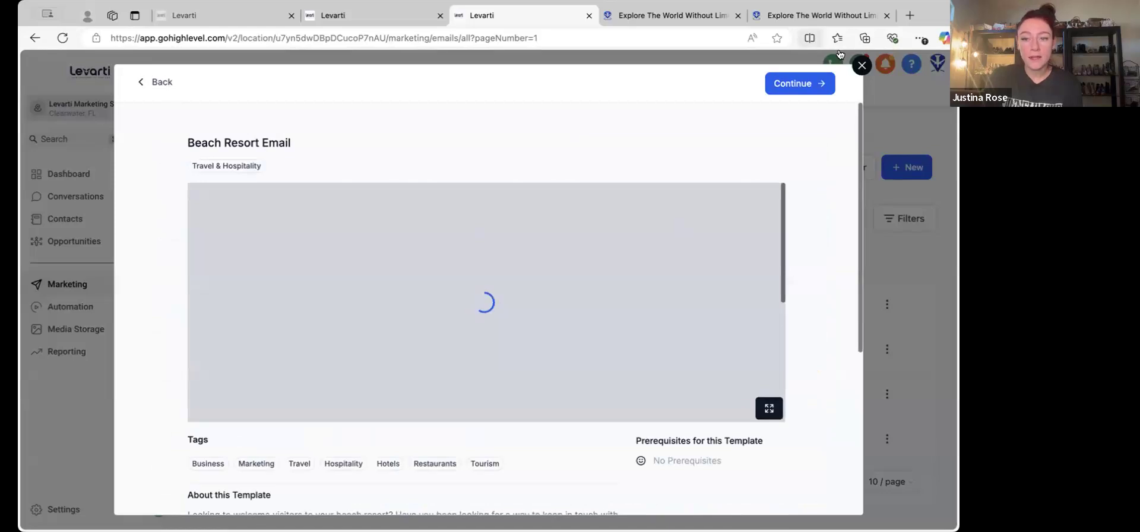
{"action": "left_click", "coordinate": [798, 82]}
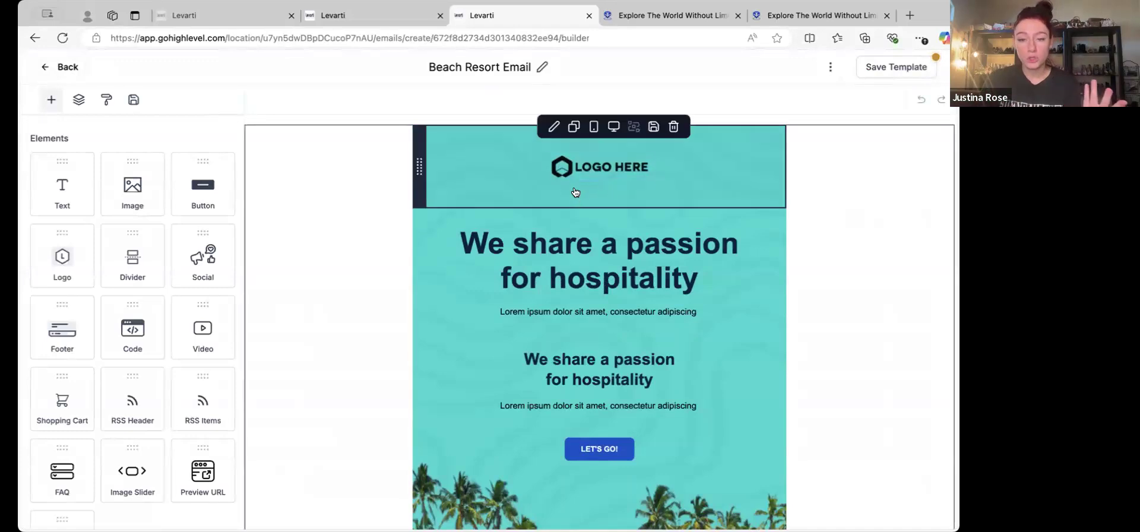
Step: Replace the placeholder line under the second "We share a passion for hospitality" heading with "Hey" and the contact's First Name custom value
{"action": "scroll", "coordinate": [480, 266], "scroll_direction": "down", "scroll_amount": 3}
{"action": "scroll", "coordinate": [480, 265], "scroll_direction": "up", "scroll_amount": 1}
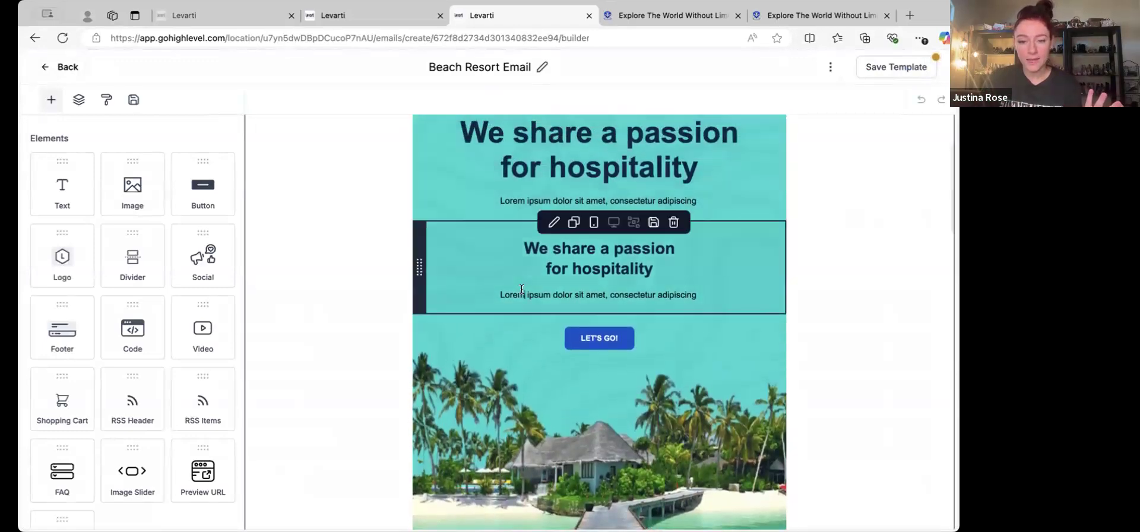
{"action": "left_click", "coordinate": [600, 295]}
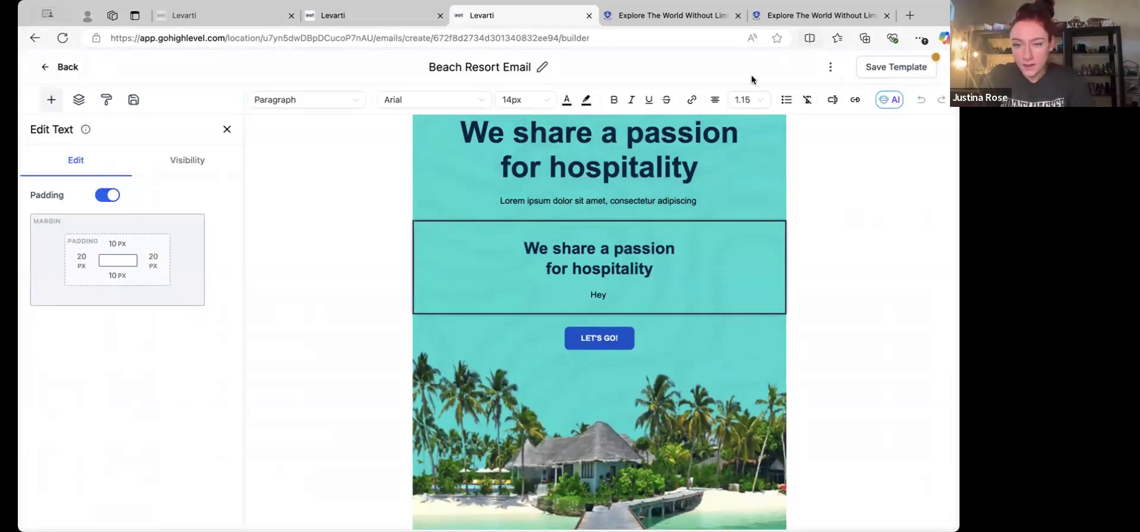
{"action": "left_click", "coordinate": [833, 99]}
{"action": "left_click", "coordinate": [773, 155]}
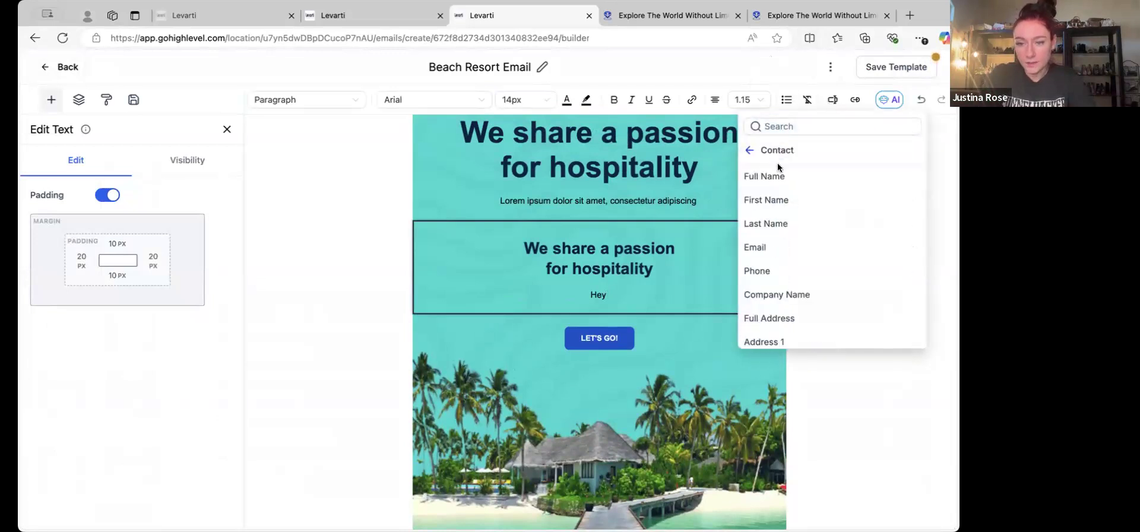
{"action": "left_click", "coordinate": [778, 190]}
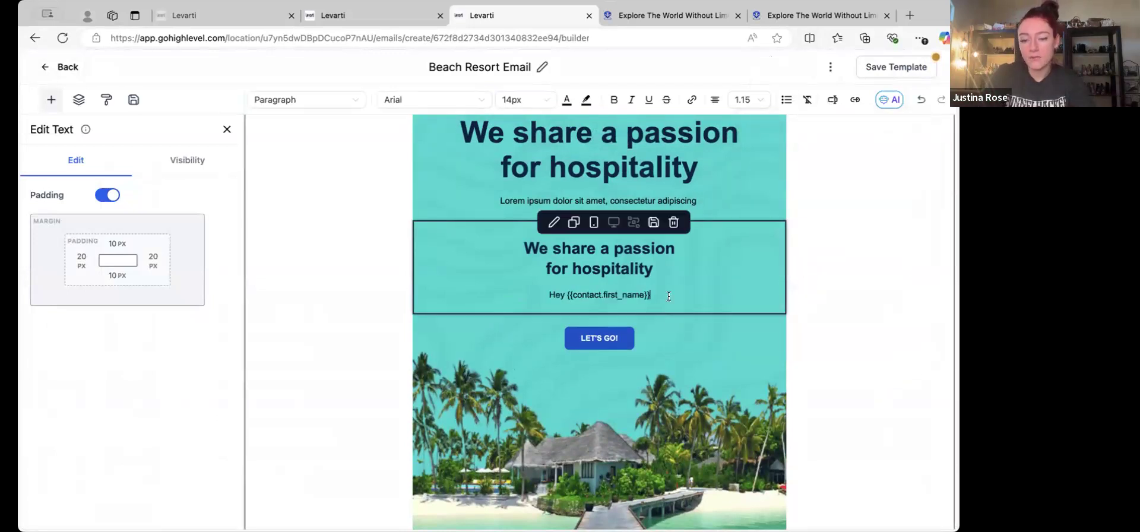
Step: Continue the greeting line after the first-name field with ", I wanted to invite you to chek out h"
{"action": "type", "text": ","}
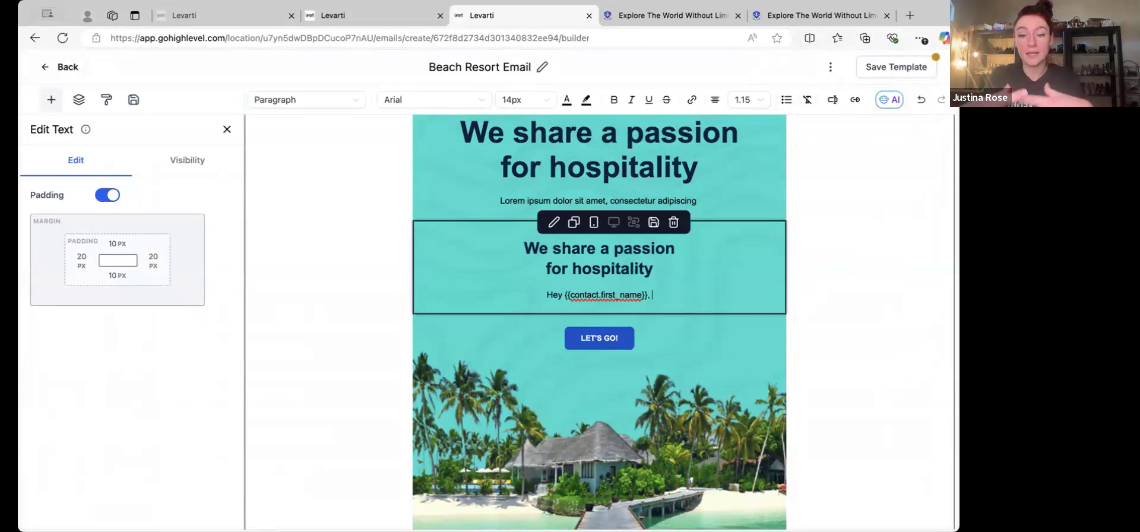
{"action": "type", "text": " I wanted to in"}
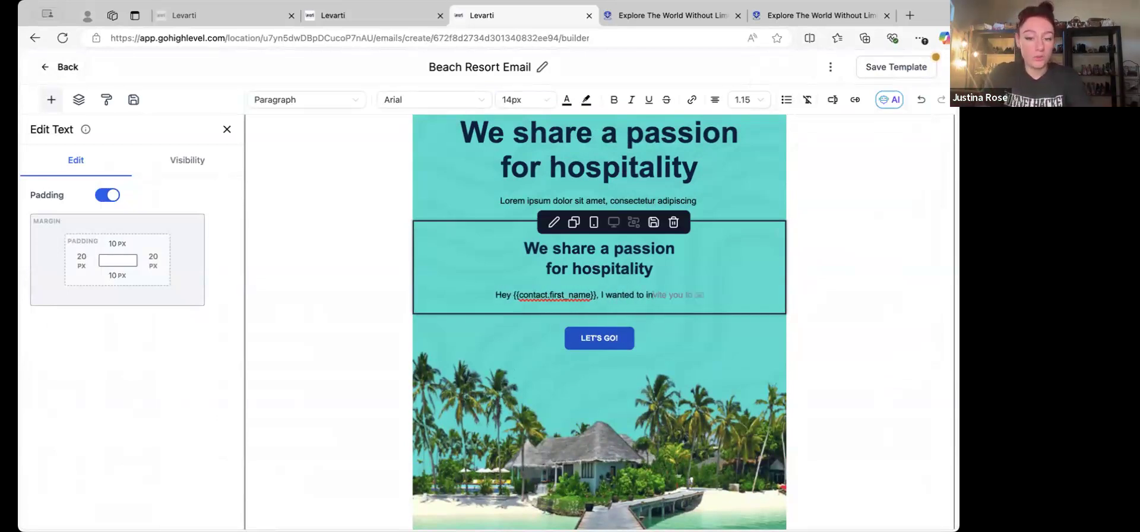
{"action": "type", "text": "vite you to "}
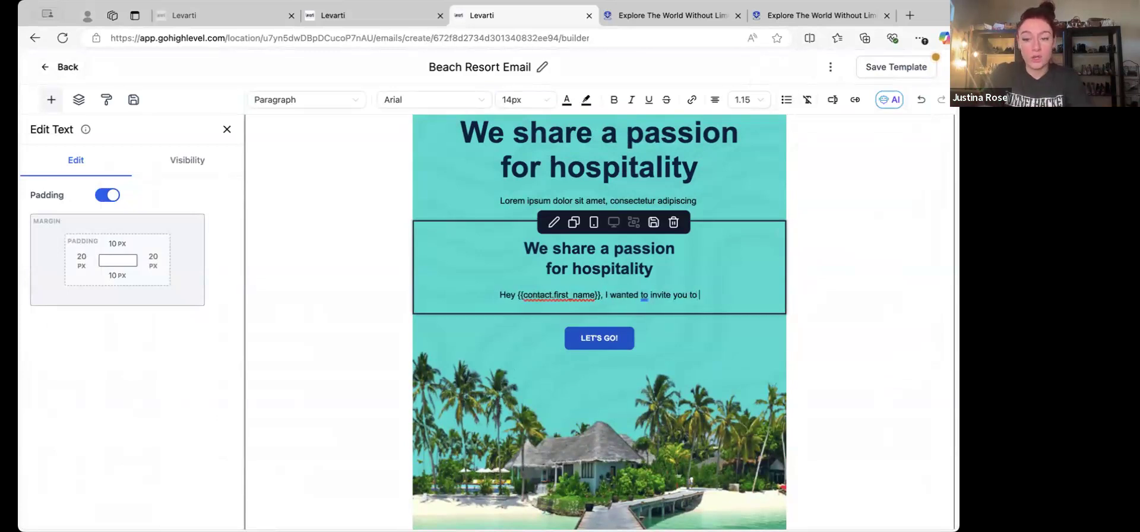
{"action": "type", "text": "chek out h"}
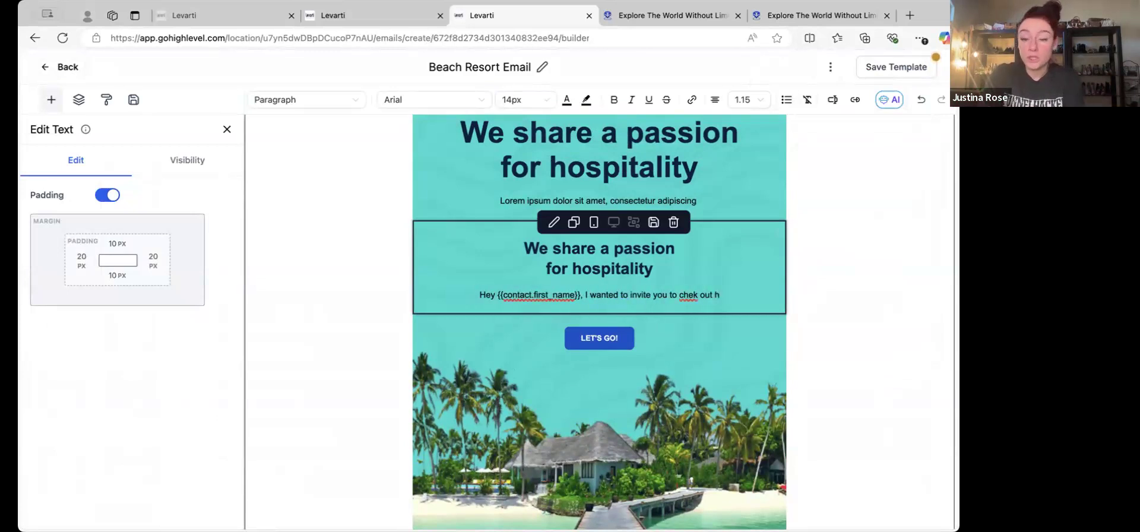
Step: Link the LET'S GO! button above the beach picture to the MINI COURSE custom value from Affiliate Links
{"action": "left_click", "coordinate": [600, 337]}
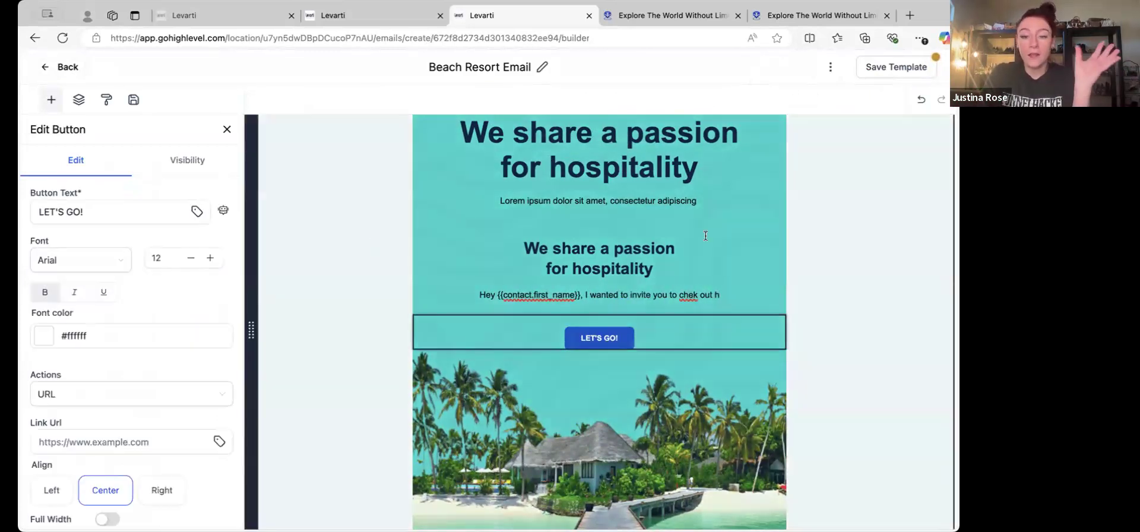
{"action": "left_click", "coordinate": [219, 442]}
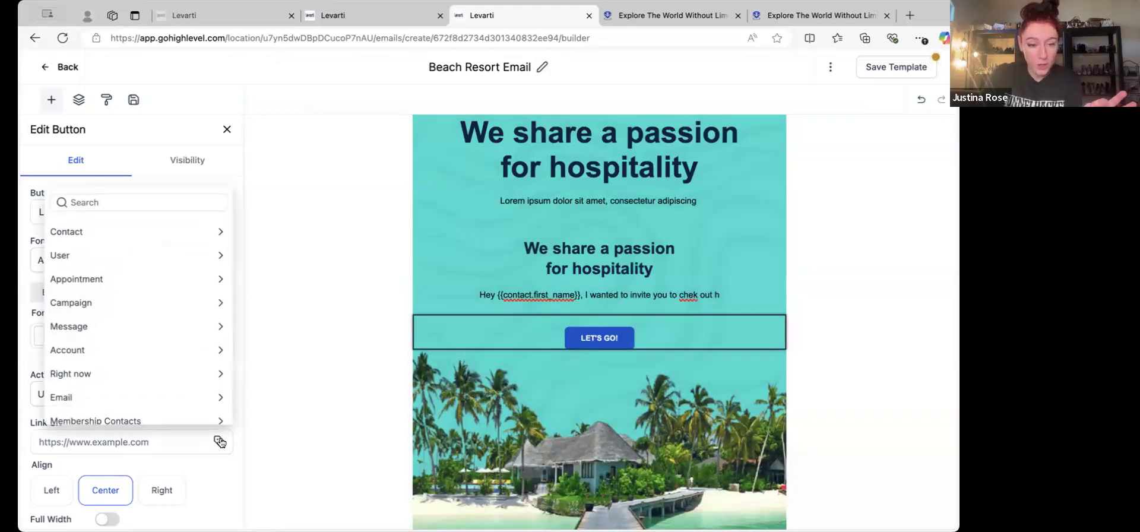
{"action": "scroll", "coordinate": [197, 363], "scroll_direction": "down", "scroll_amount": 5}
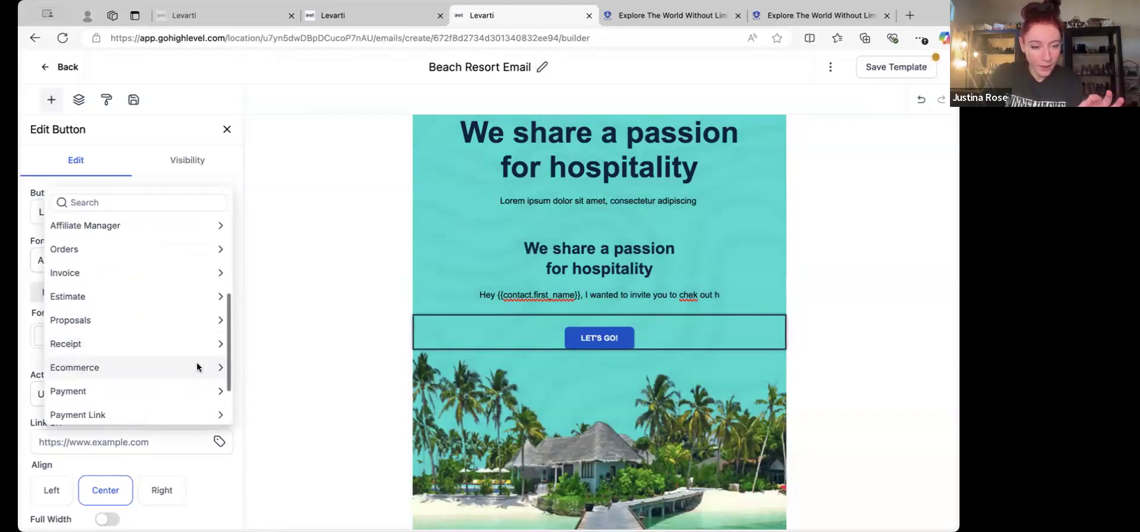
{"action": "left_click", "coordinate": [210, 389]}
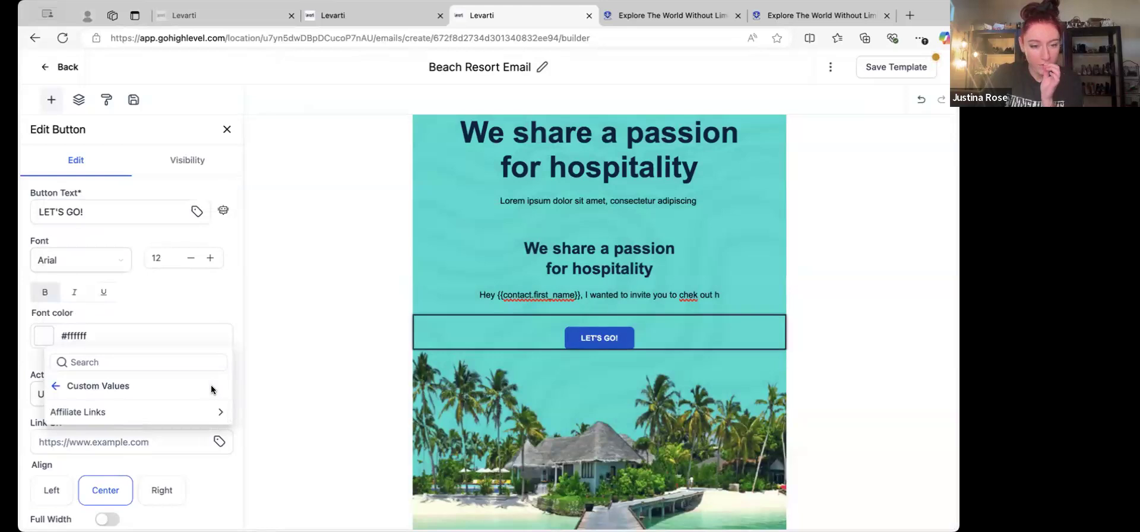
{"action": "left_click", "coordinate": [175, 418]}
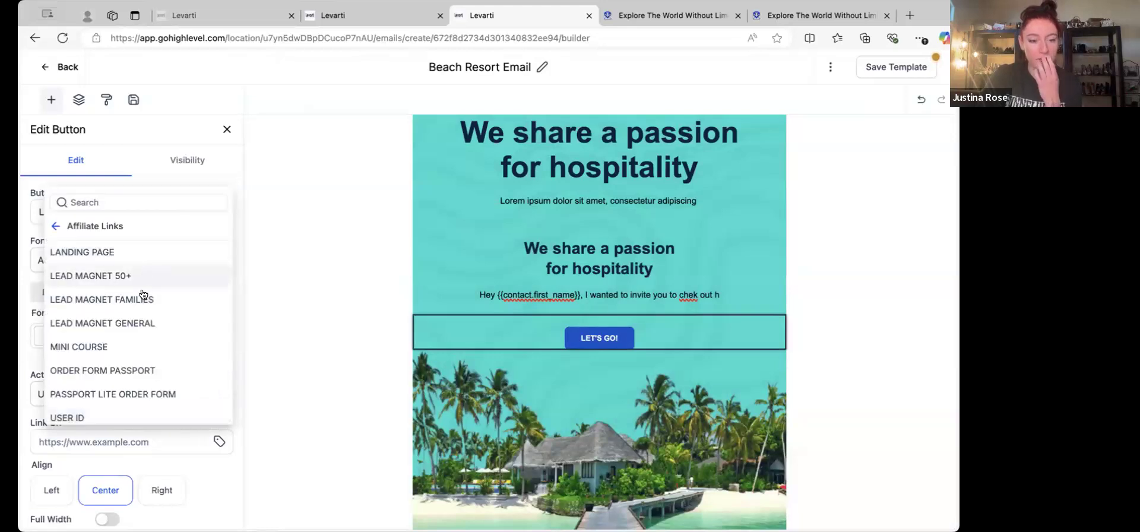
{"action": "scroll", "coordinate": [135, 337], "scroll_direction": "down", "scroll_amount": 1}
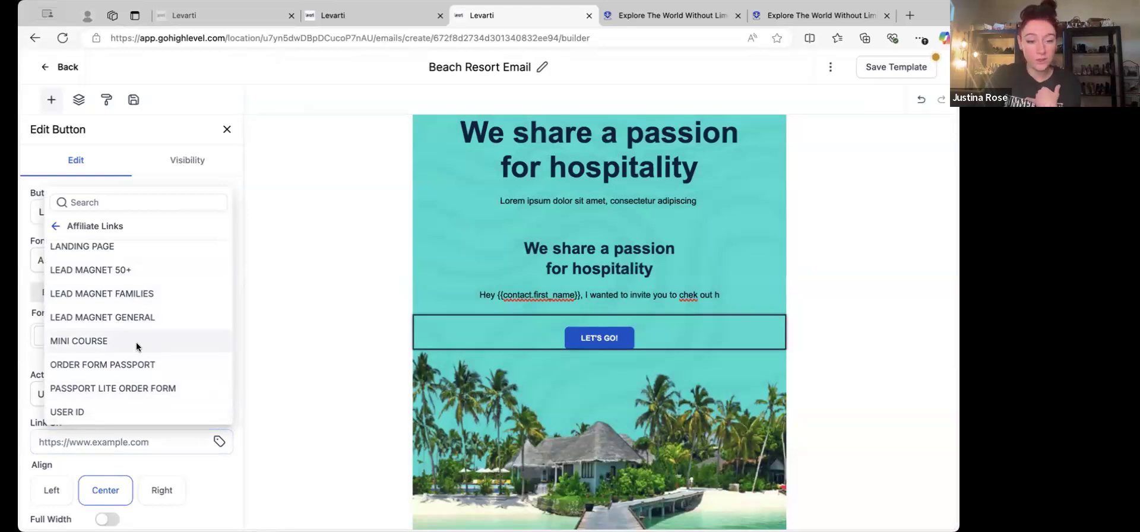
{"action": "left_click", "coordinate": [137, 342]}
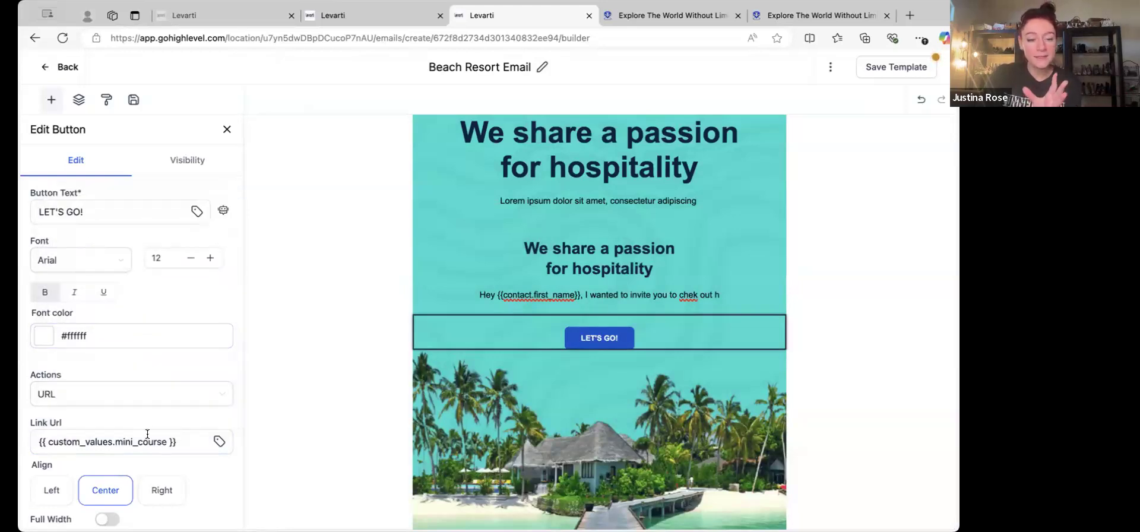
{"action": "scroll", "coordinate": [148, 416], "scroll_direction": "down", "scroll_amount": 2}
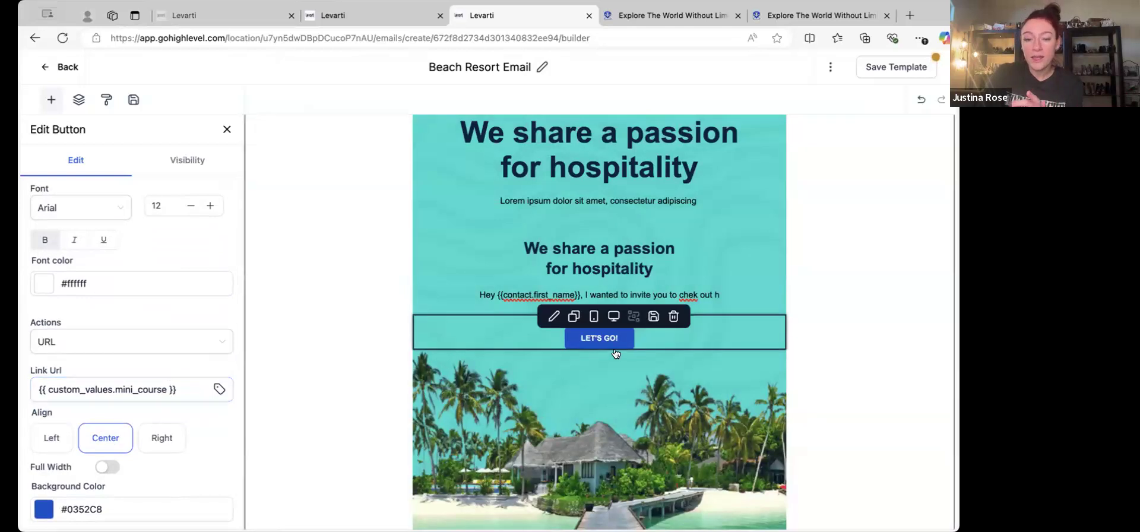
Step: Look through the rest of the Beach Resort Email down to its footer and return to the email templates list
{"action": "scroll", "coordinate": [570, 243], "scroll_direction": "down", "scroll_amount": 10}
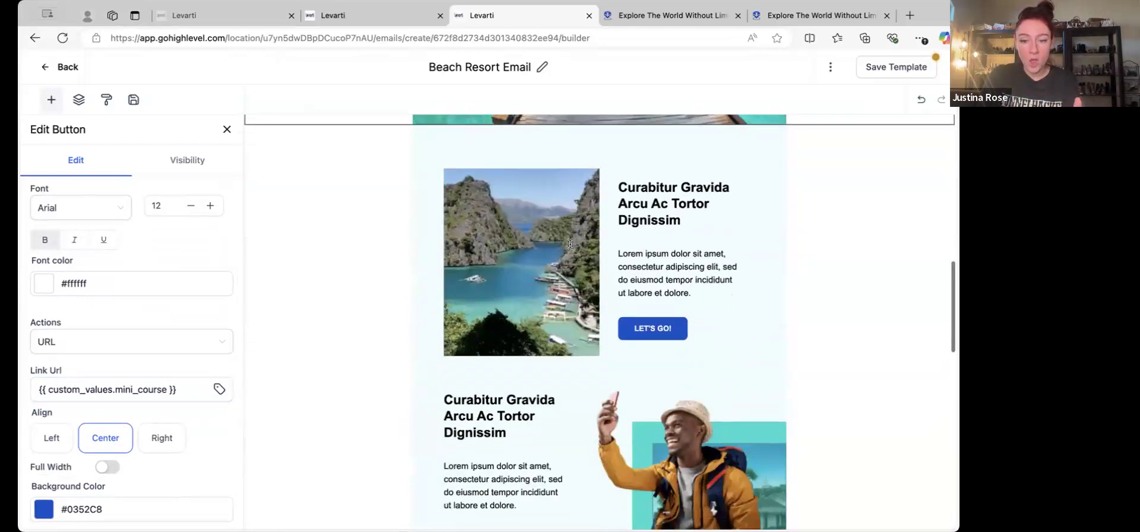
{"action": "scroll", "coordinate": [583, 272], "scroll_direction": "down", "scroll_amount": 15}
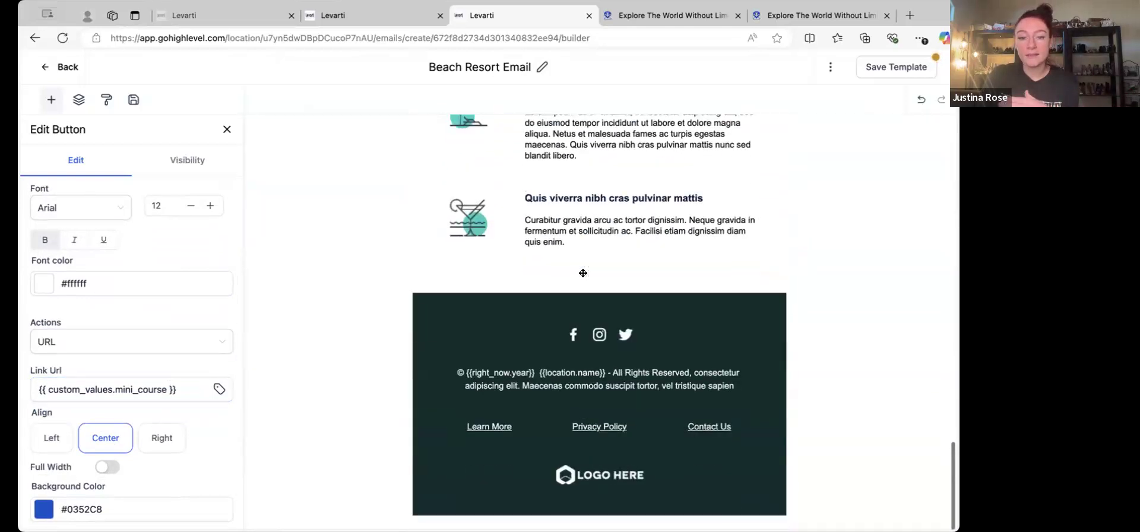
{"action": "scroll", "coordinate": [592, 352], "scroll_direction": "up", "scroll_amount": 20}
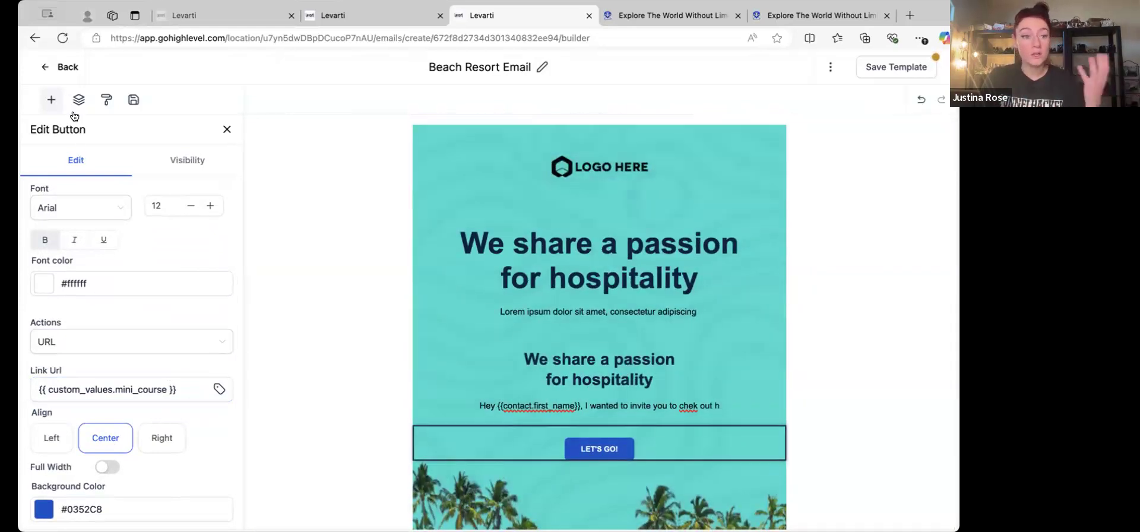
{"action": "left_click", "coordinate": [109, 64]}
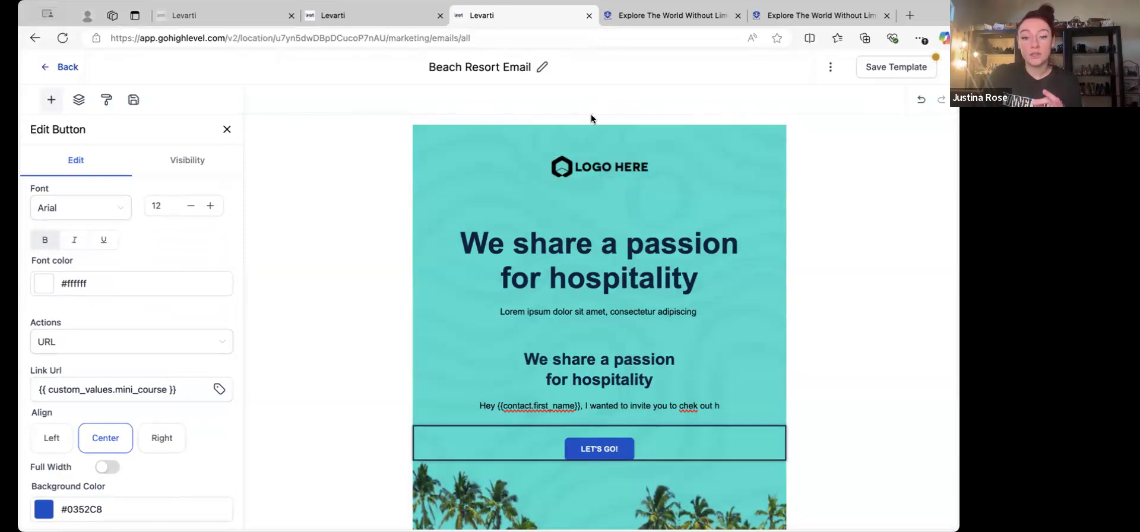
{"action": "scroll", "coordinate": [455, 329], "scroll_direction": "down", "scroll_amount": 2}
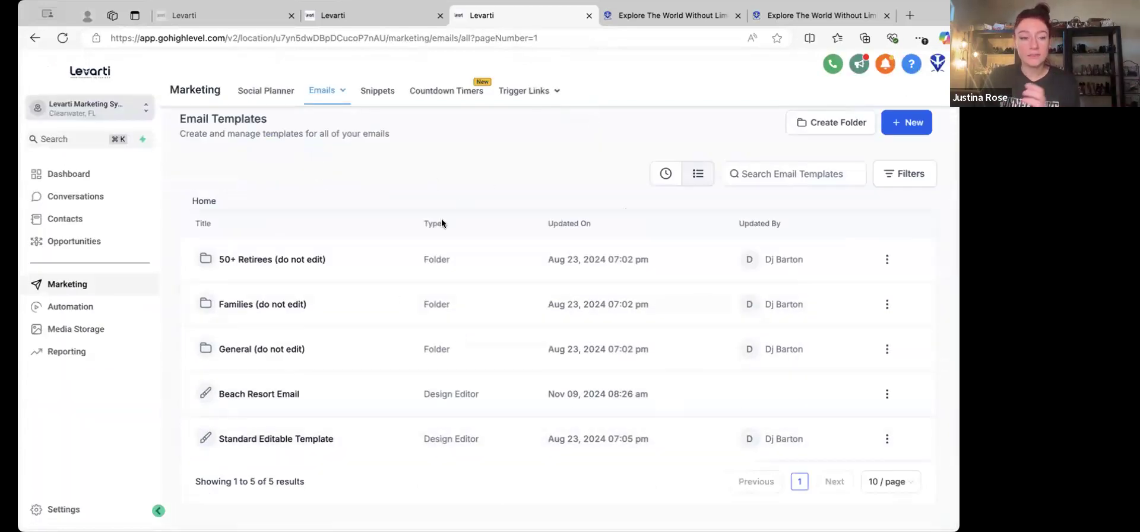
{"action": "scroll", "coordinate": [440, 221], "scroll_direction": "down", "scroll_amount": 1}
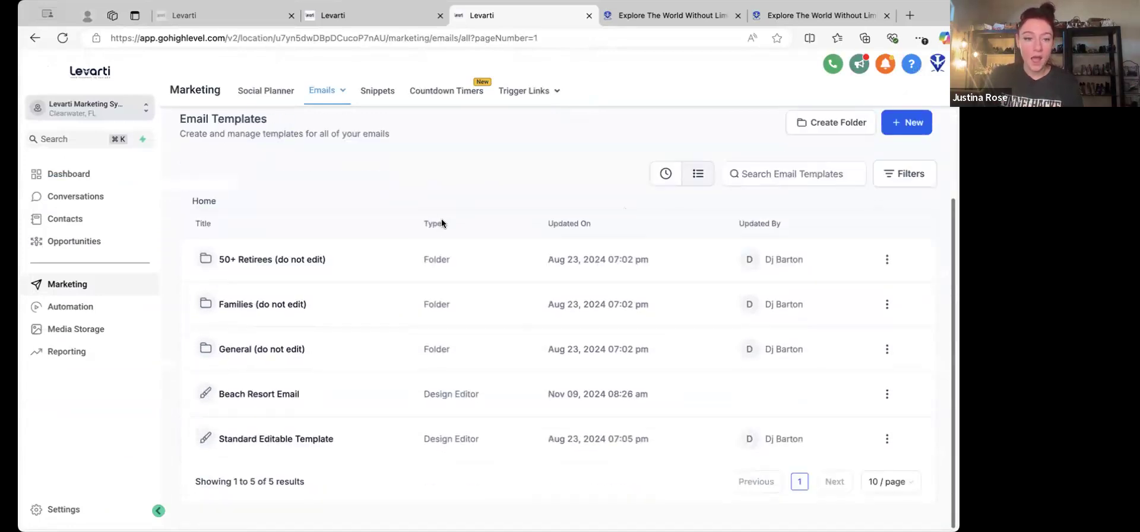
Step: Open the first contact's record and look through the custom value categories available for an email message
{"action": "left_click", "coordinate": [66, 219]}
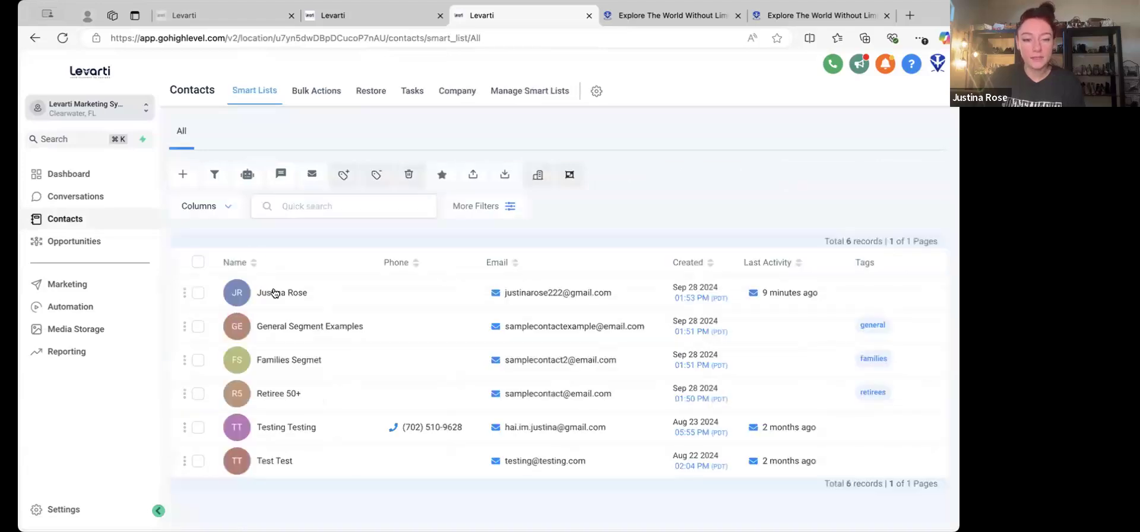
{"action": "left_click", "coordinate": [274, 293]}
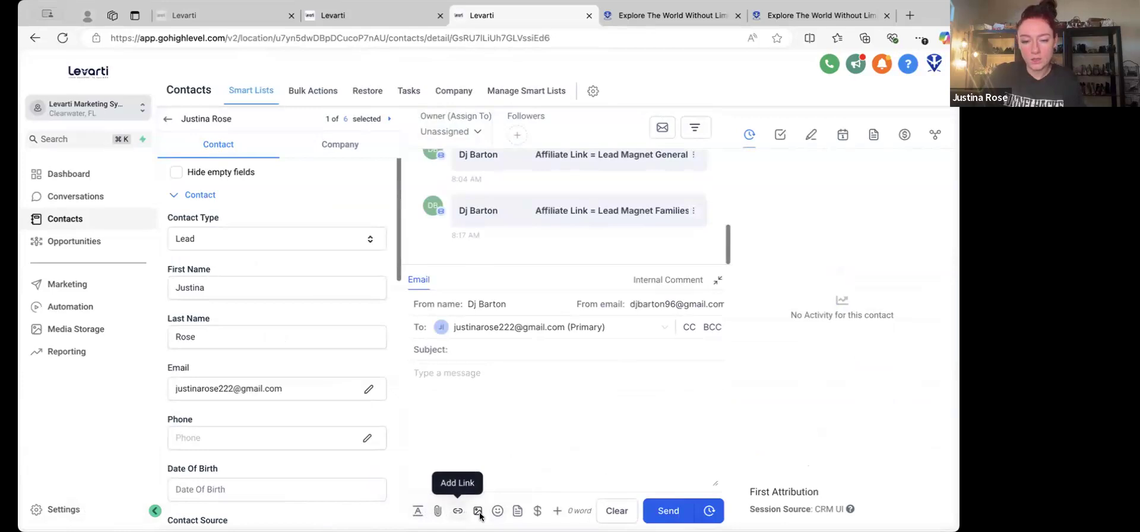
{"action": "left_click", "coordinate": [555, 512]}
{"action": "scroll", "coordinate": [572, 365], "scroll_direction": "down", "scroll_amount": 2}
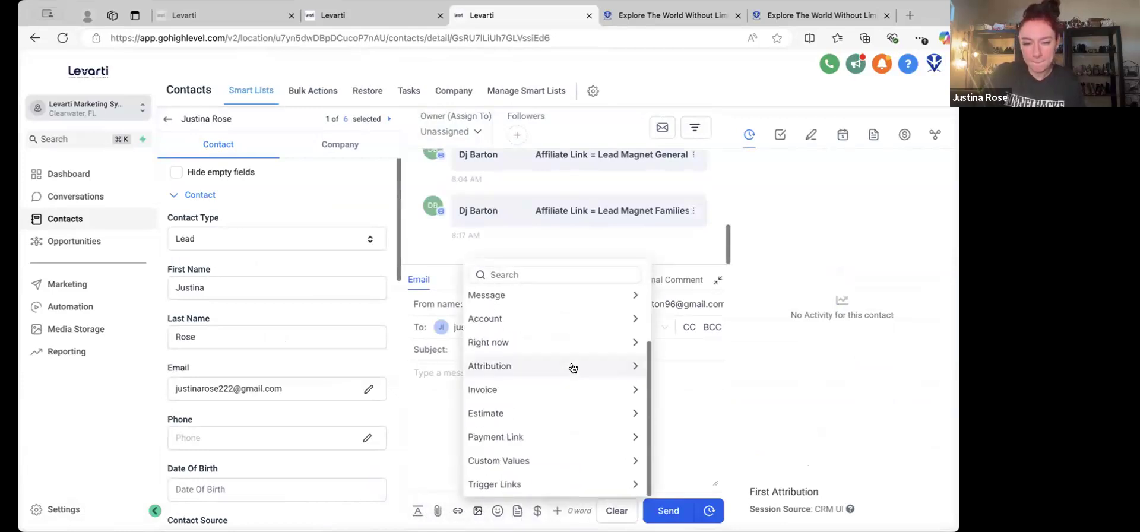
{"action": "scroll", "coordinate": [555, 364], "scroll_direction": "up", "scroll_amount": 2}
Step: Go to the marketing emails and open the email campaigns list
{"action": "left_click", "coordinate": [67, 284]}
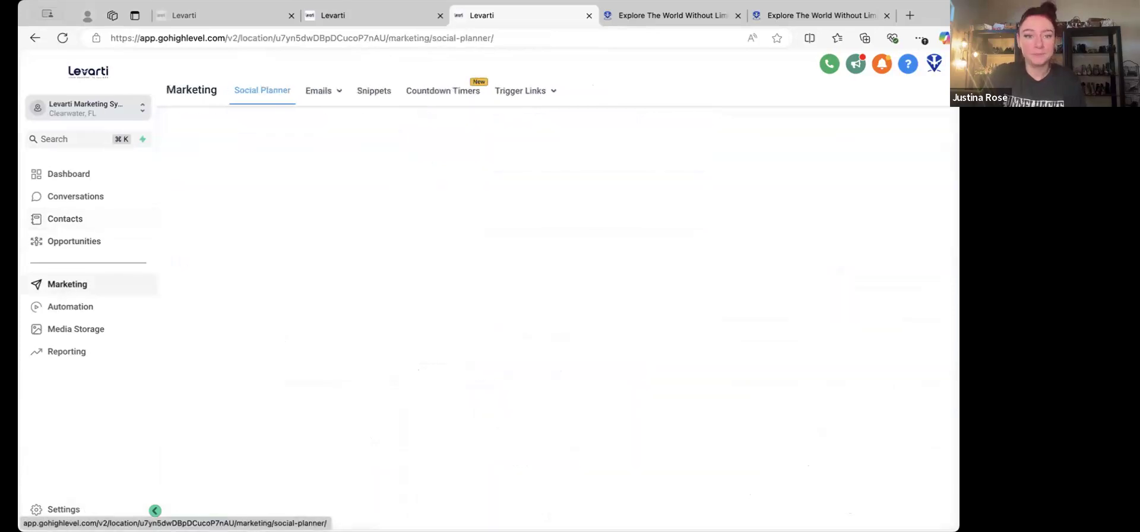
{"action": "mouse_move", "coordinate": [318, 90]}
{"action": "left_click", "coordinate": [314, 140]}
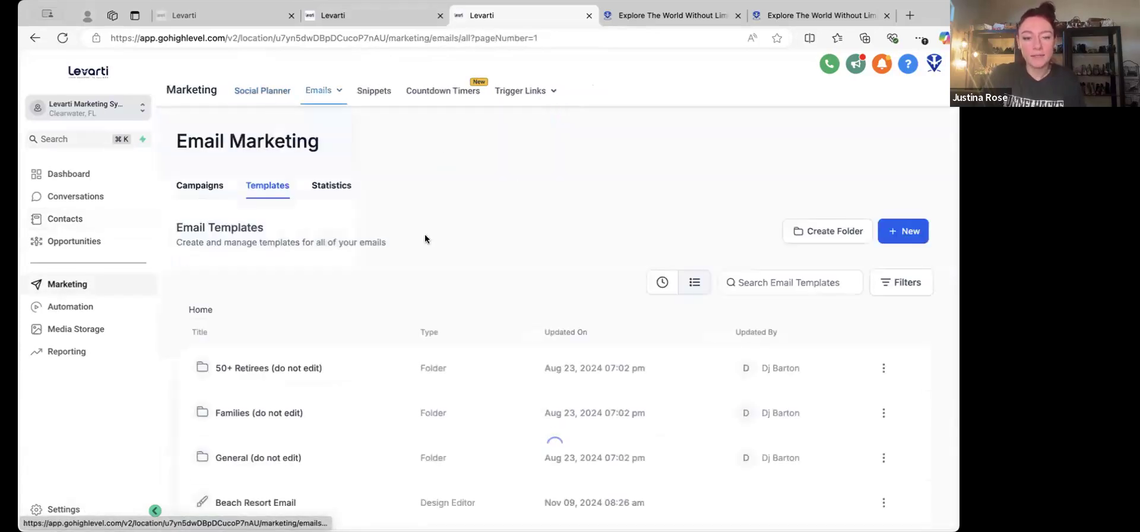
{"action": "left_click", "coordinate": [199, 186]}
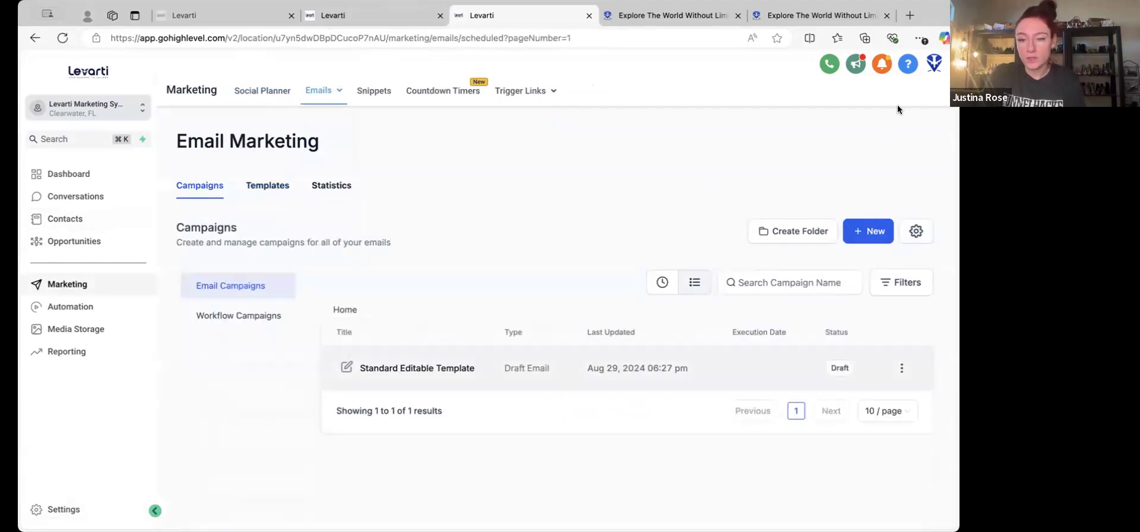
Step: Open the choice of own saved templates for a new email campaign and return to the campaigns list
{"action": "left_click", "coordinate": [864, 231]}
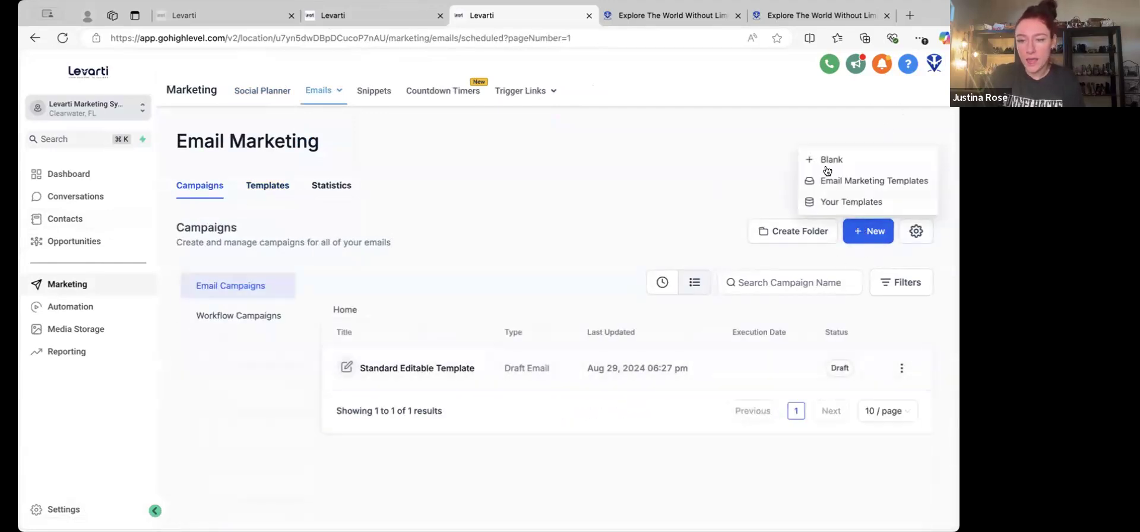
{"action": "left_click", "coordinate": [839, 203]}
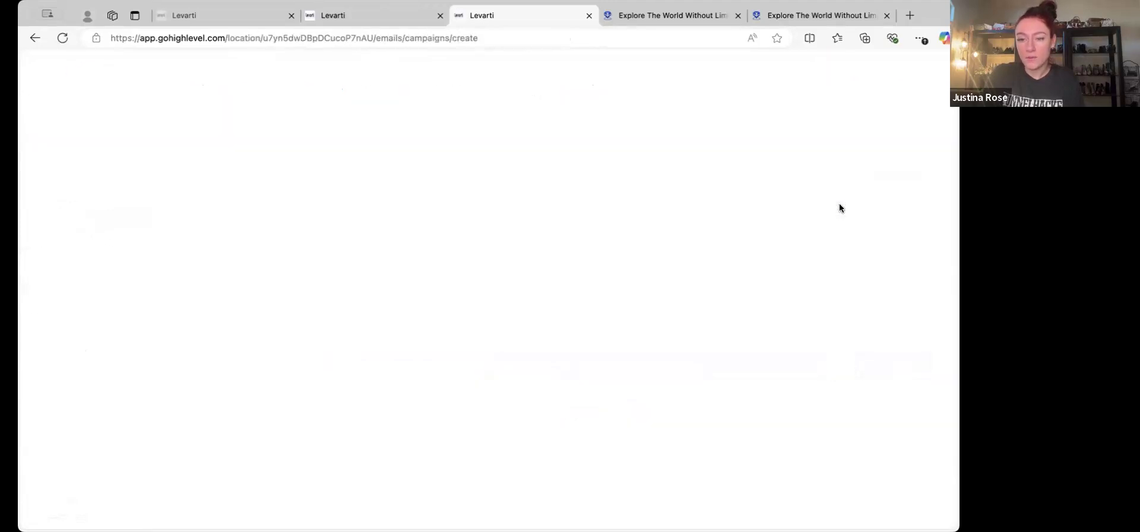
{"action": "left_click", "coordinate": [57, 69]}
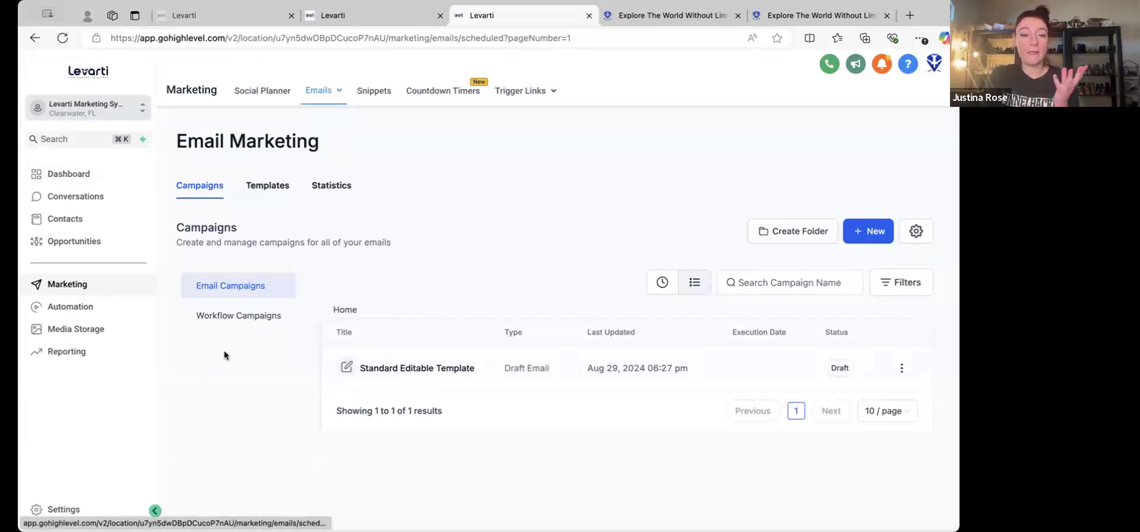
Step: Open the Social Planner and look over the social accounts that can be connected
{"action": "left_click", "coordinate": [281, 97]}
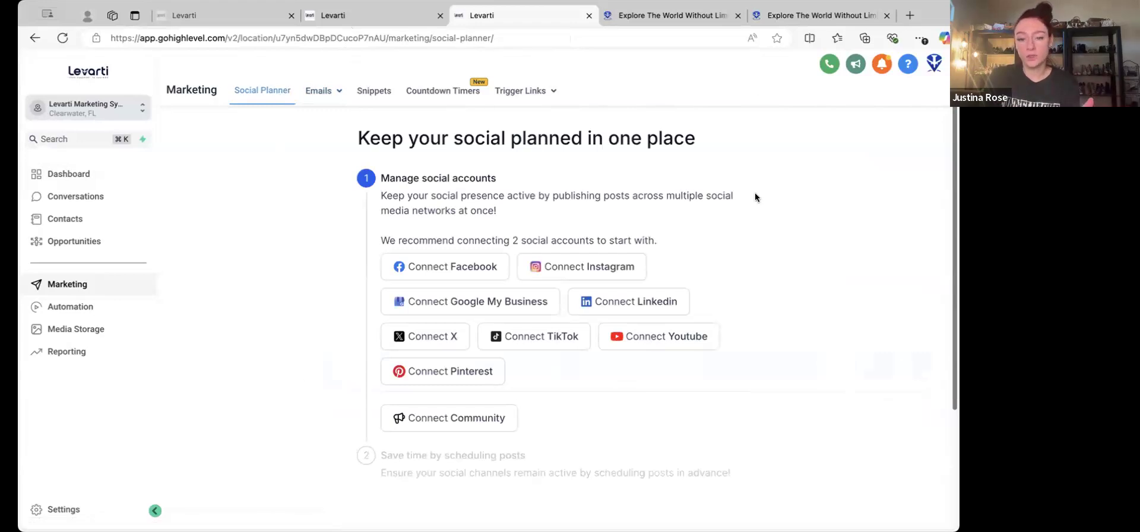
{"action": "scroll", "coordinate": [316, 365], "scroll_direction": "down", "scroll_amount": 1}
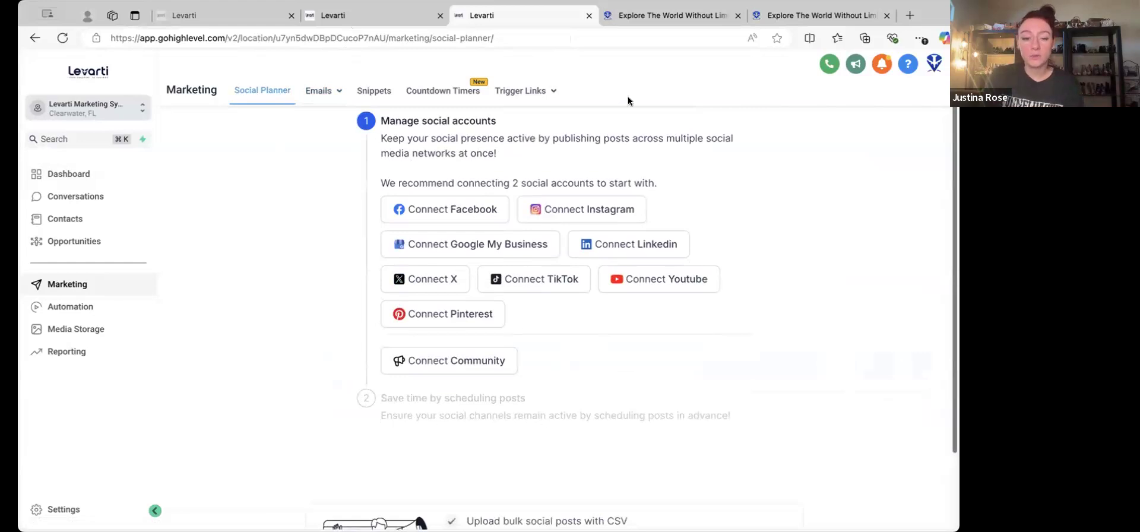
{"action": "scroll", "coordinate": [807, 368], "scroll_direction": "up", "scroll_amount": 1}
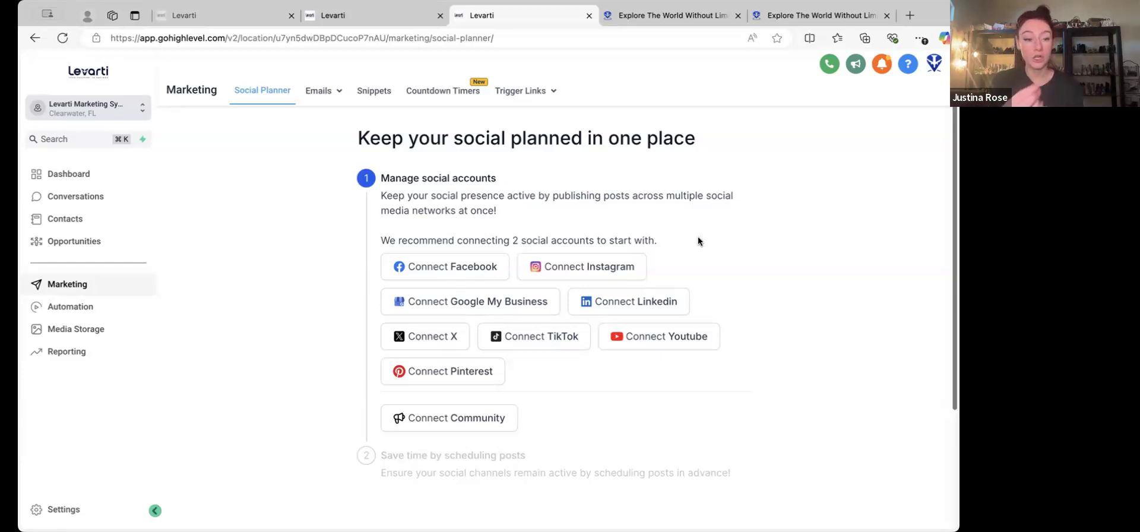
Step: Go by the Dashboard to the account settings and open the Custom Values list
{"action": "left_click", "coordinate": [92, 179]}
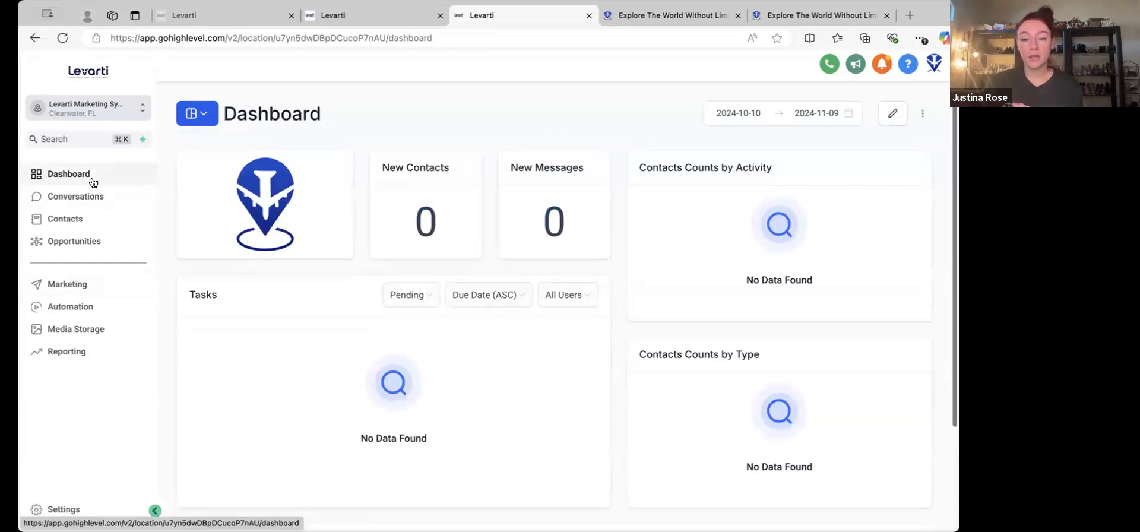
{"action": "left_click", "coordinate": [112, 508]}
{"action": "scroll", "coordinate": [72, 402], "scroll_direction": "down", "scroll_amount": 5}
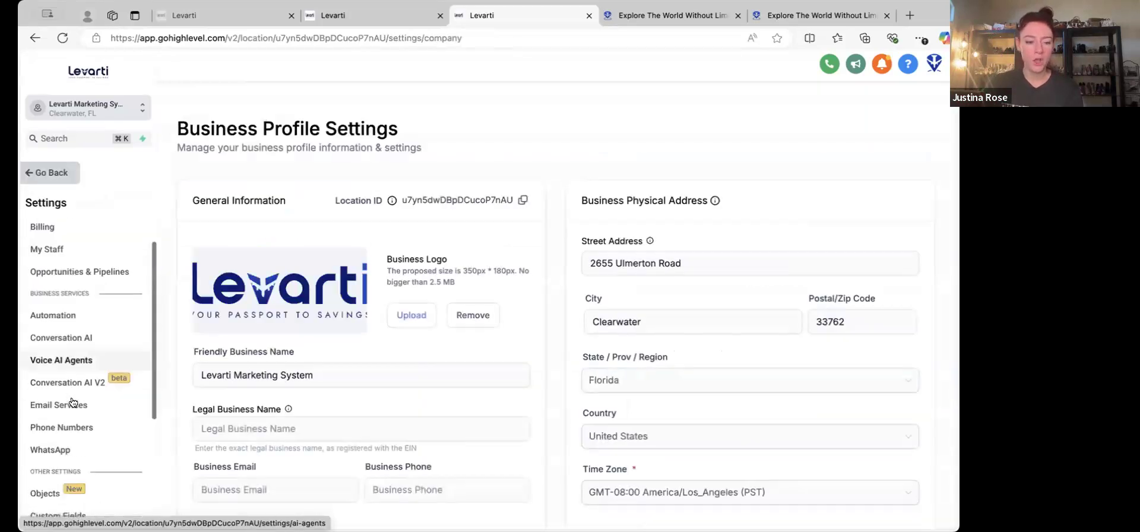
{"action": "left_click", "coordinate": [86, 357]}
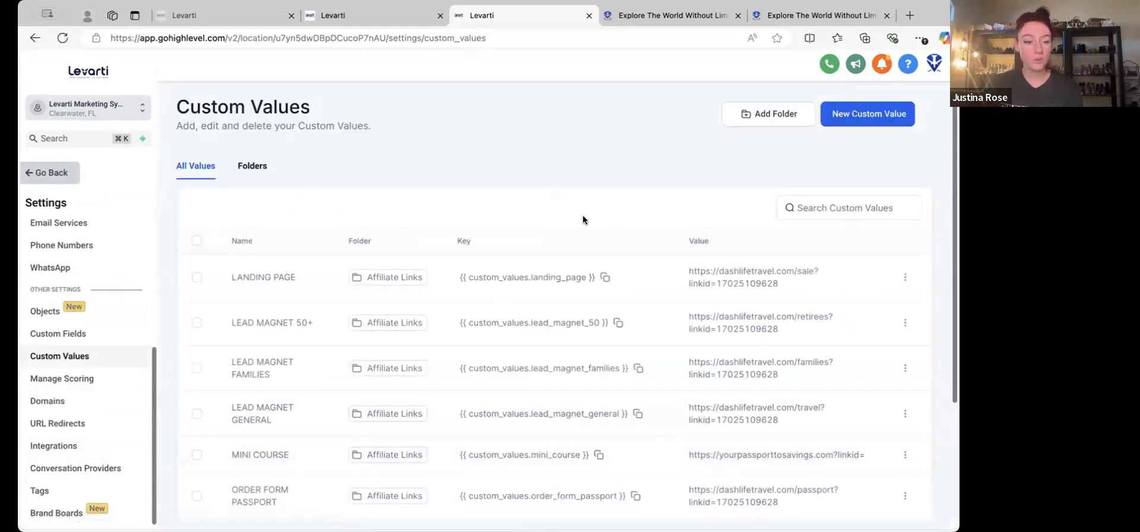
Step: Look through the other settings sections and open the Phone Numbers management page
{"action": "scroll", "coordinate": [99, 344], "scroll_direction": "up", "scroll_amount": 4}
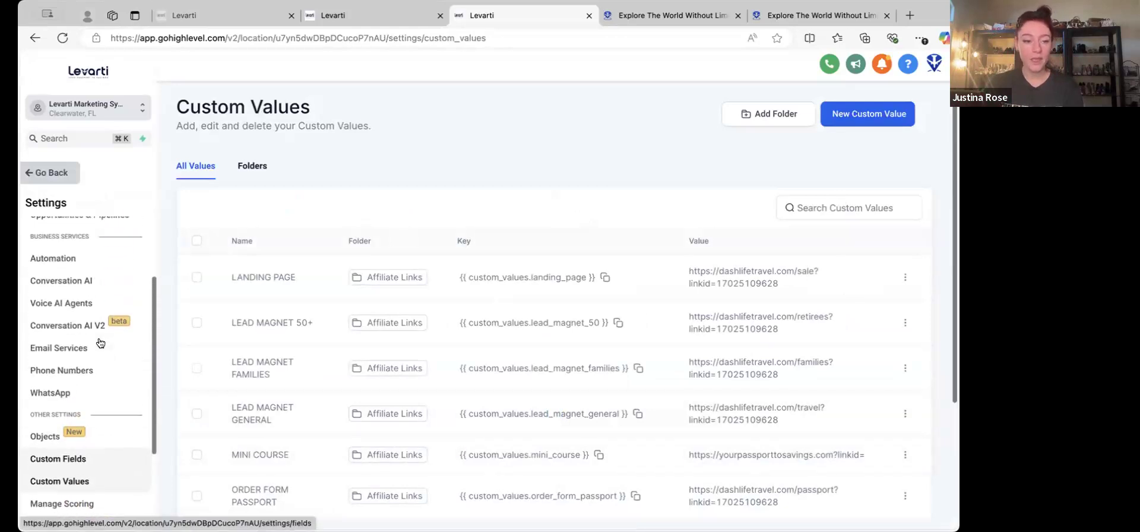
{"action": "scroll", "coordinate": [100, 343], "scroll_direction": "up", "scroll_amount": 1}
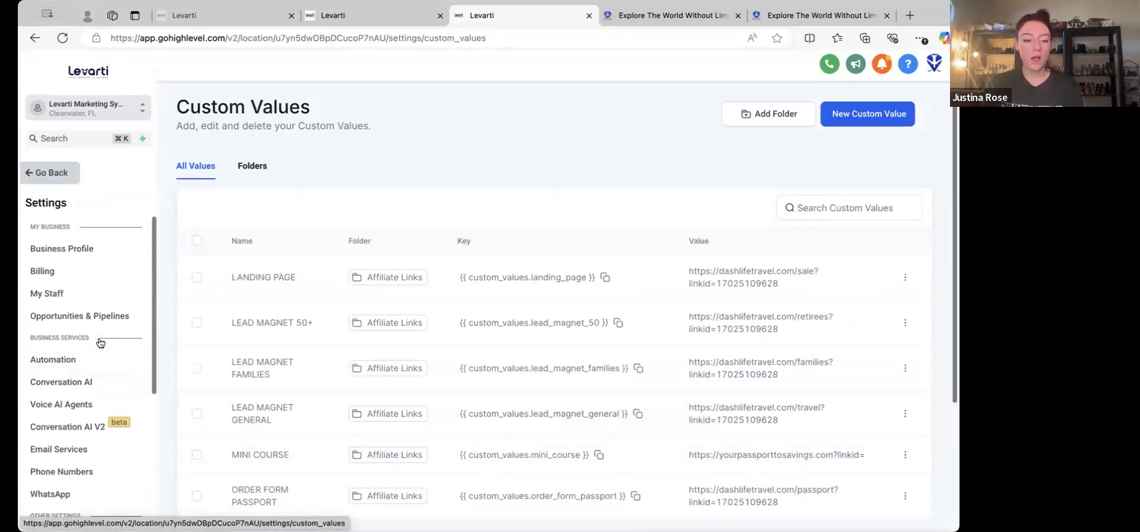
{"action": "scroll", "coordinate": [100, 343], "scroll_direction": "down", "scroll_amount": 1}
{"action": "left_click", "coordinate": [60, 416]}
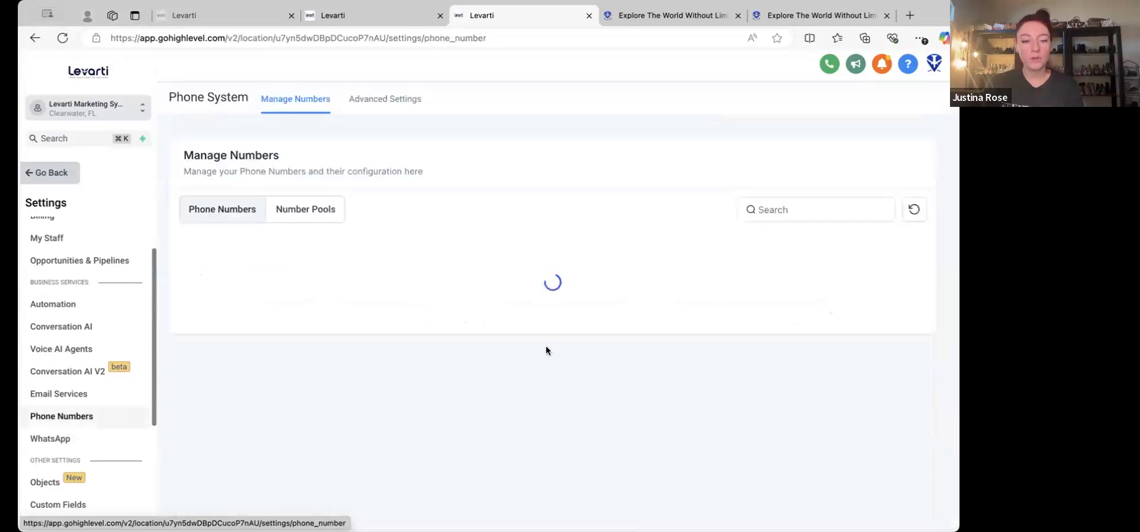